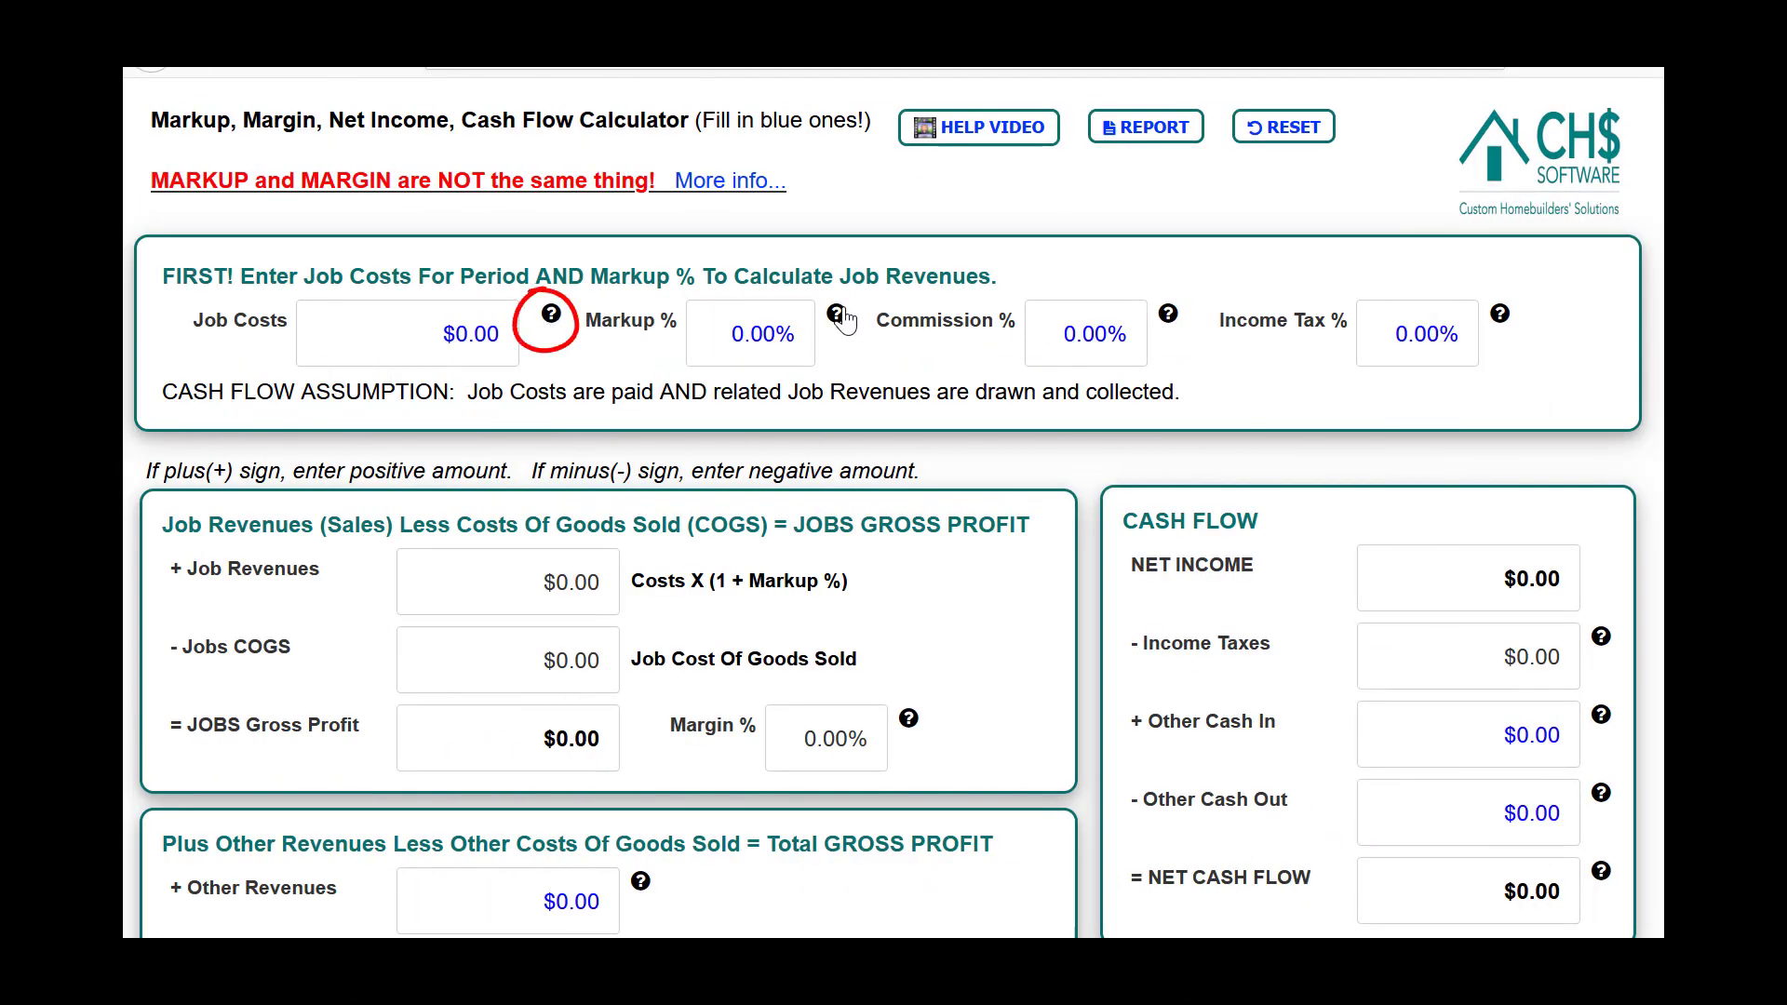
# Review the explanation of estimated job costs and set Job Costs for the period to $400,000
pyautogui.click(550, 320)
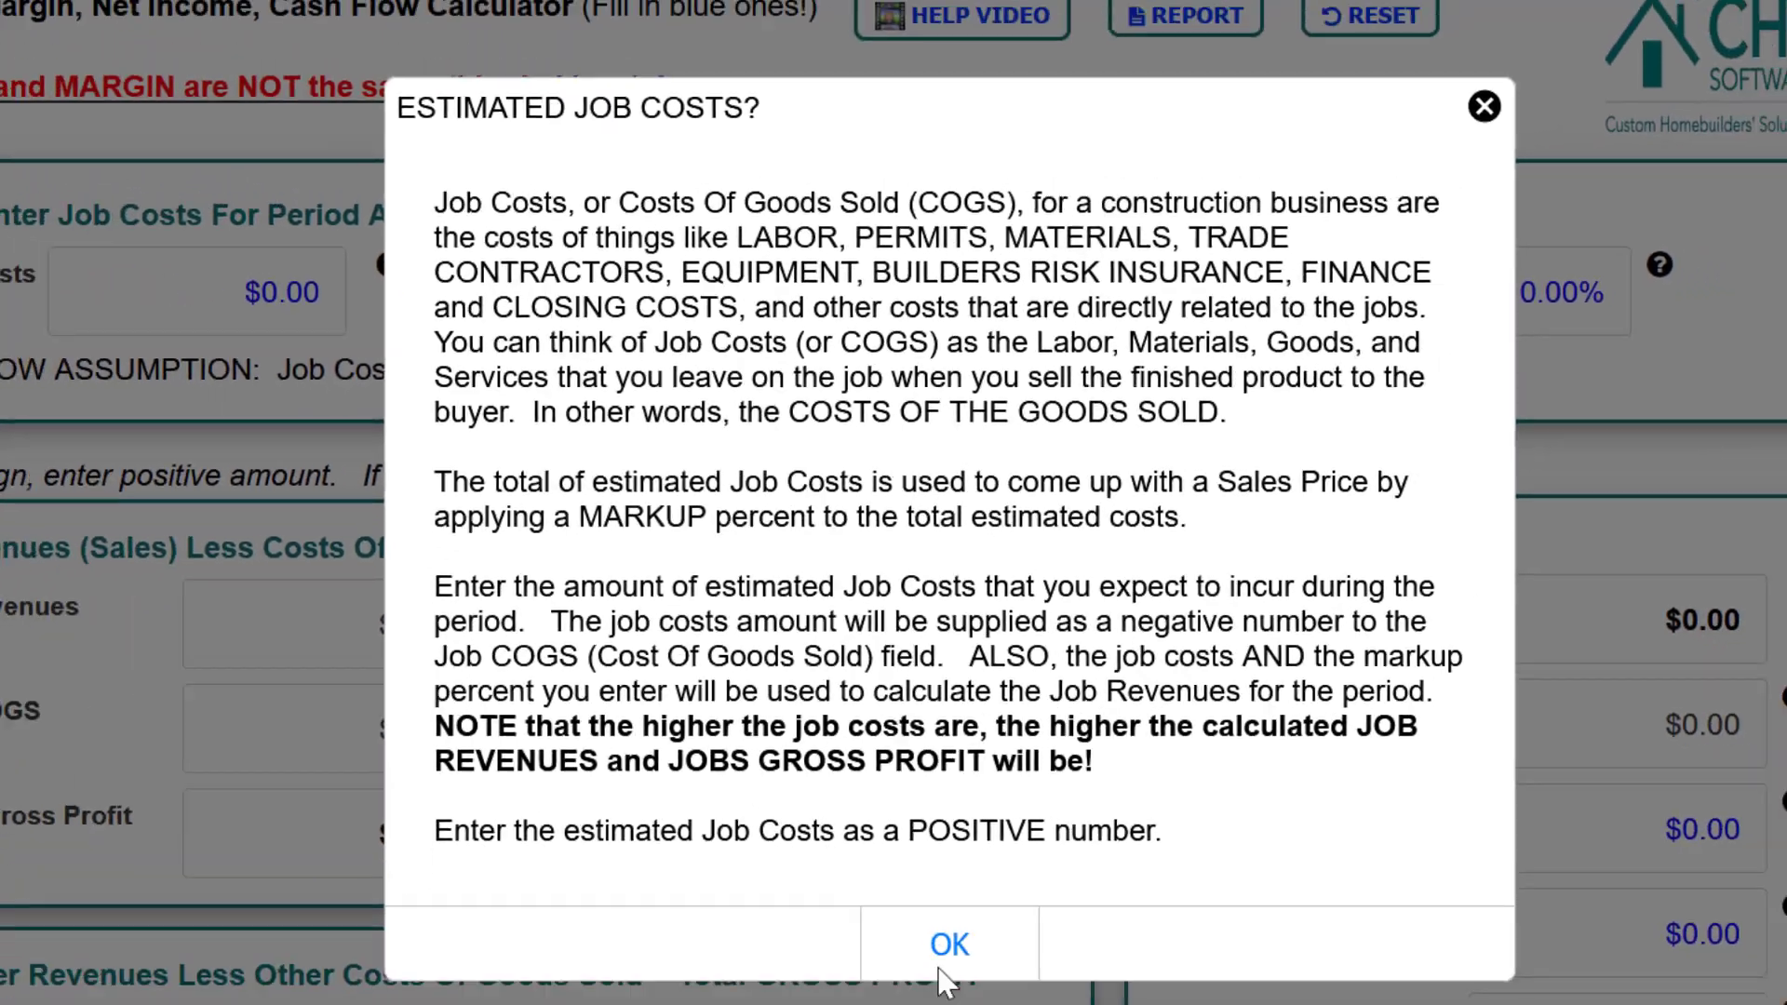
pyautogui.click(945, 940)
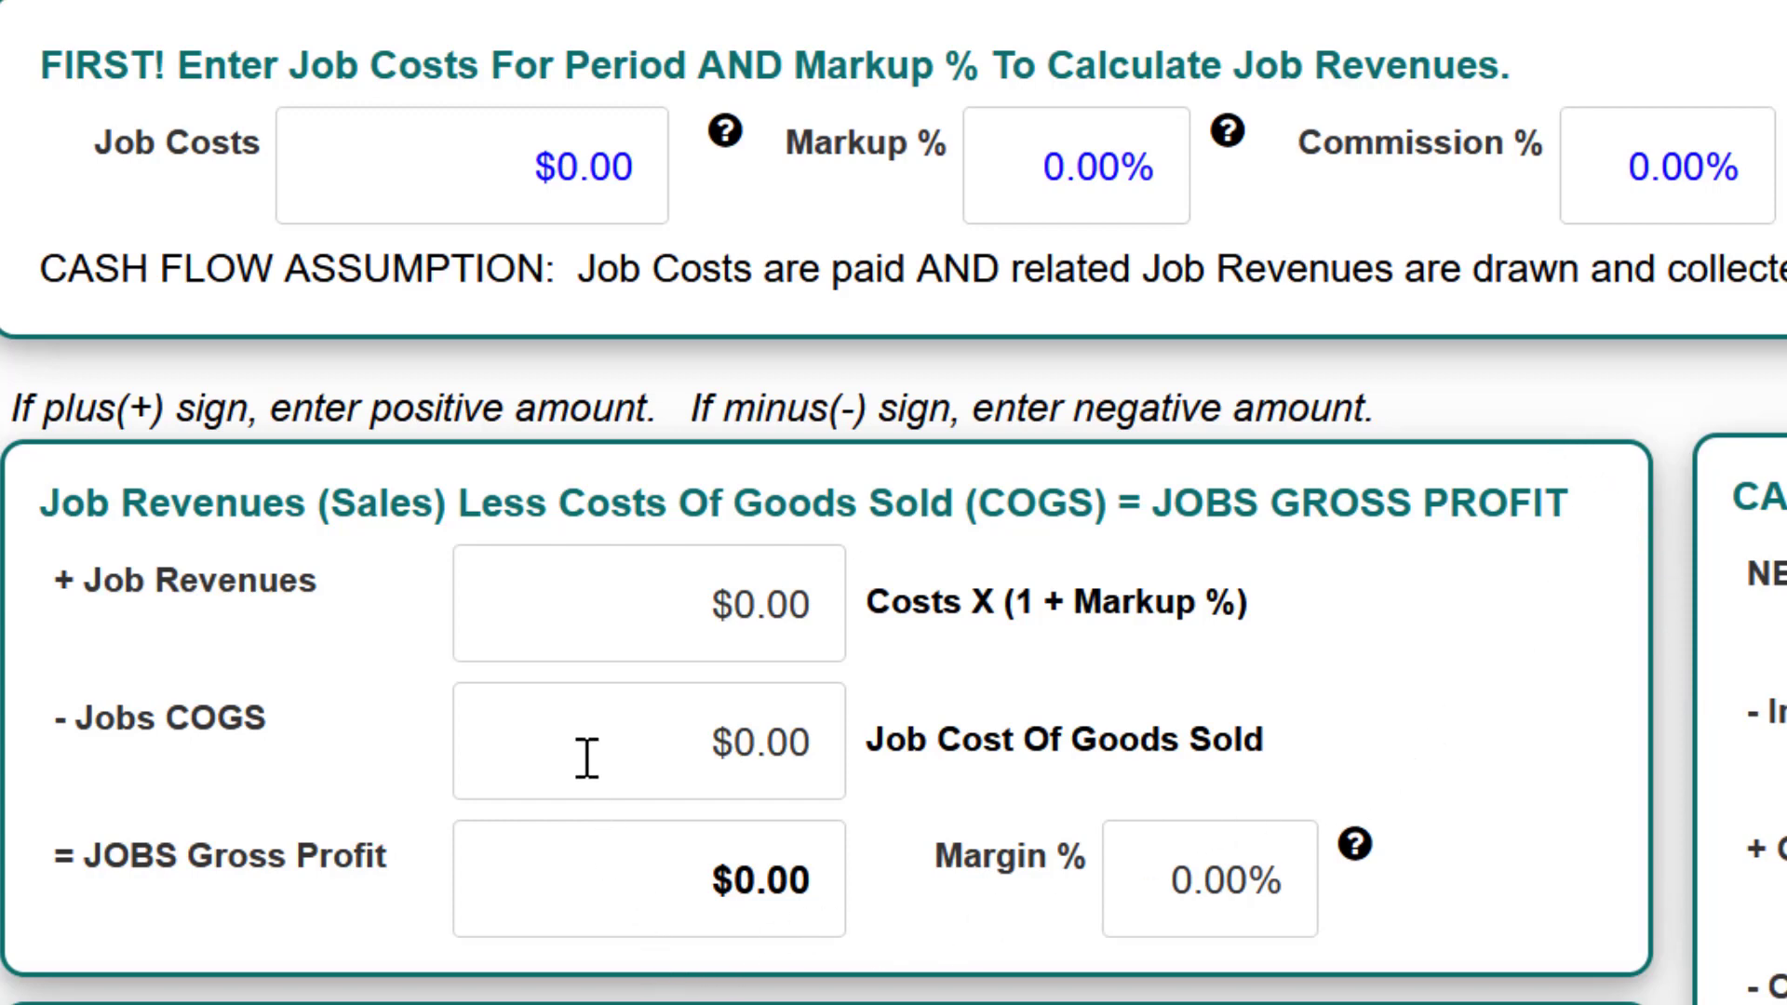
pyautogui.click(513, 166)
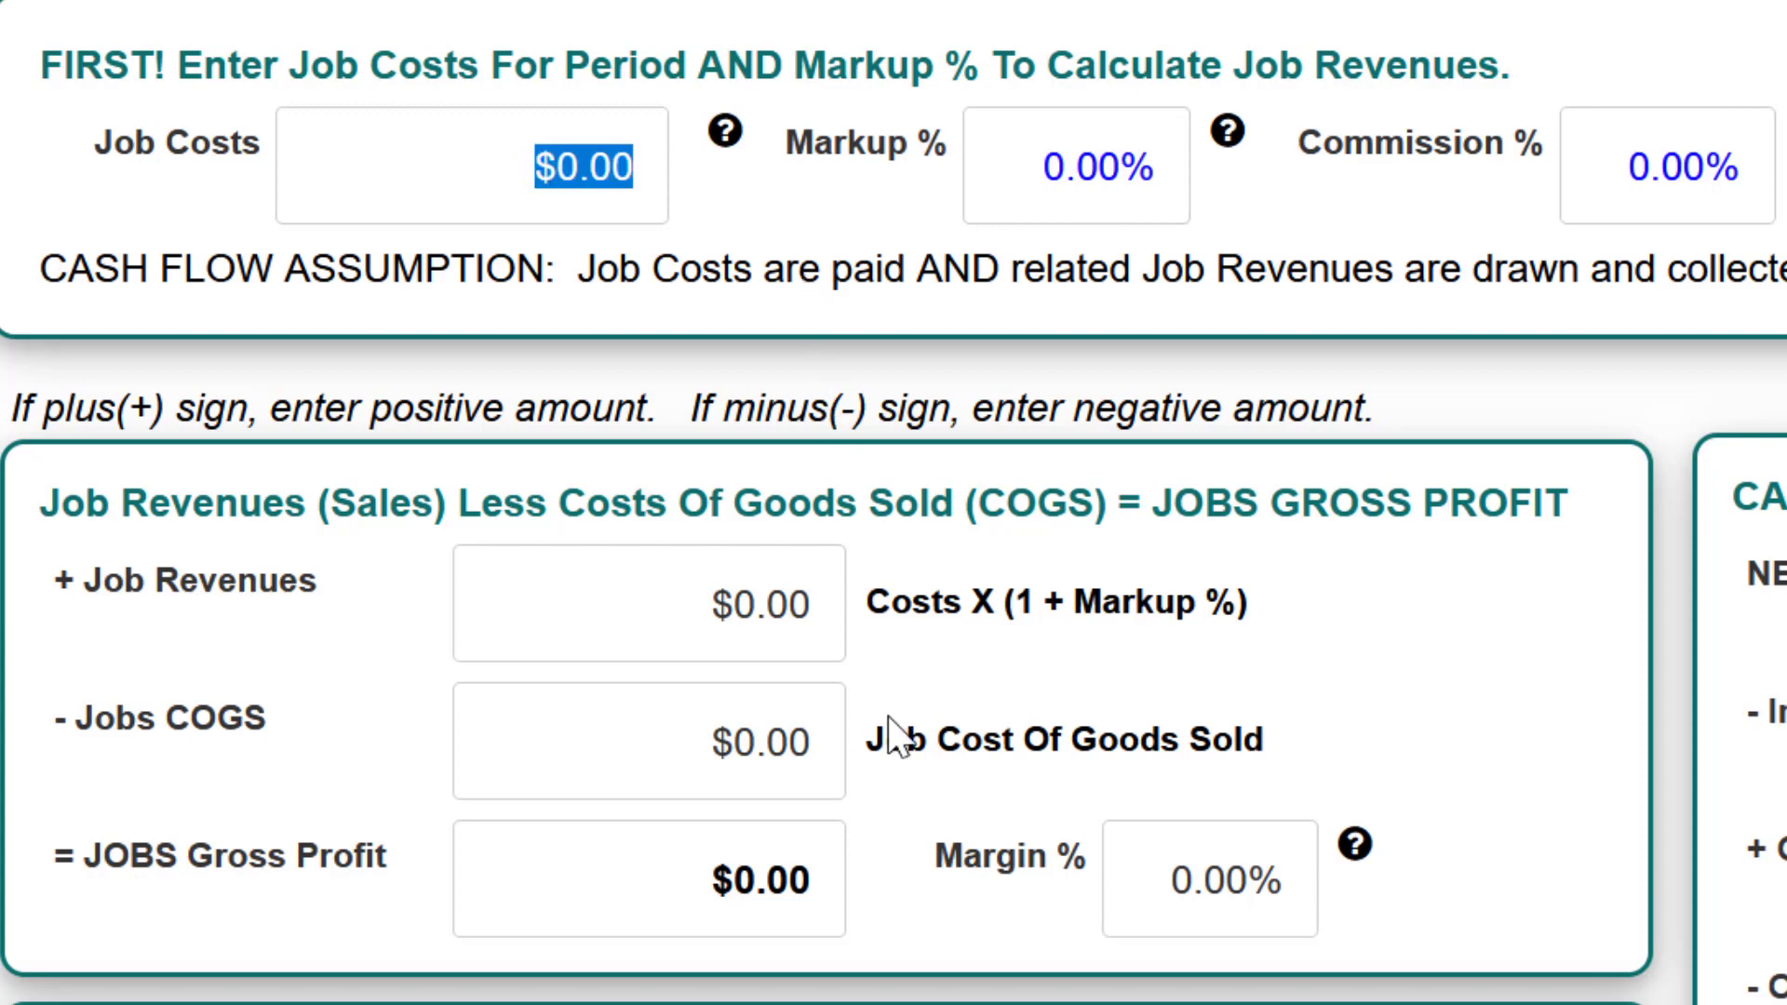
pyautogui.write('400')
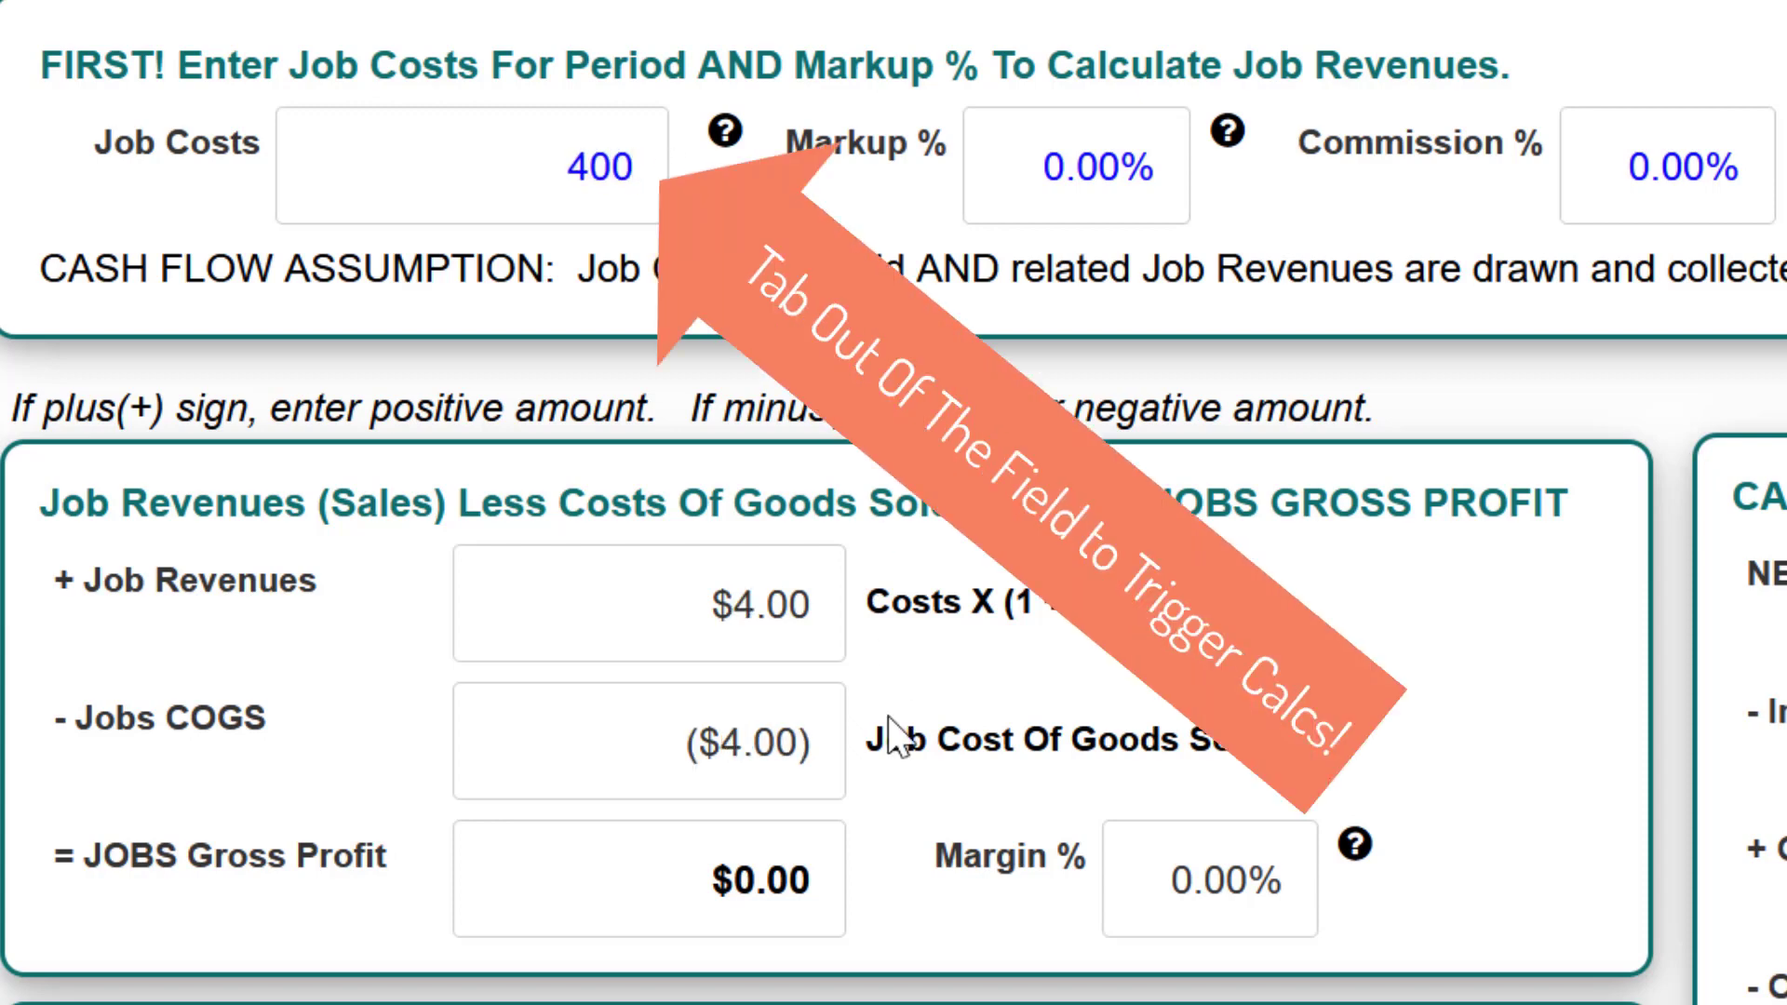
pyautogui.write('000')
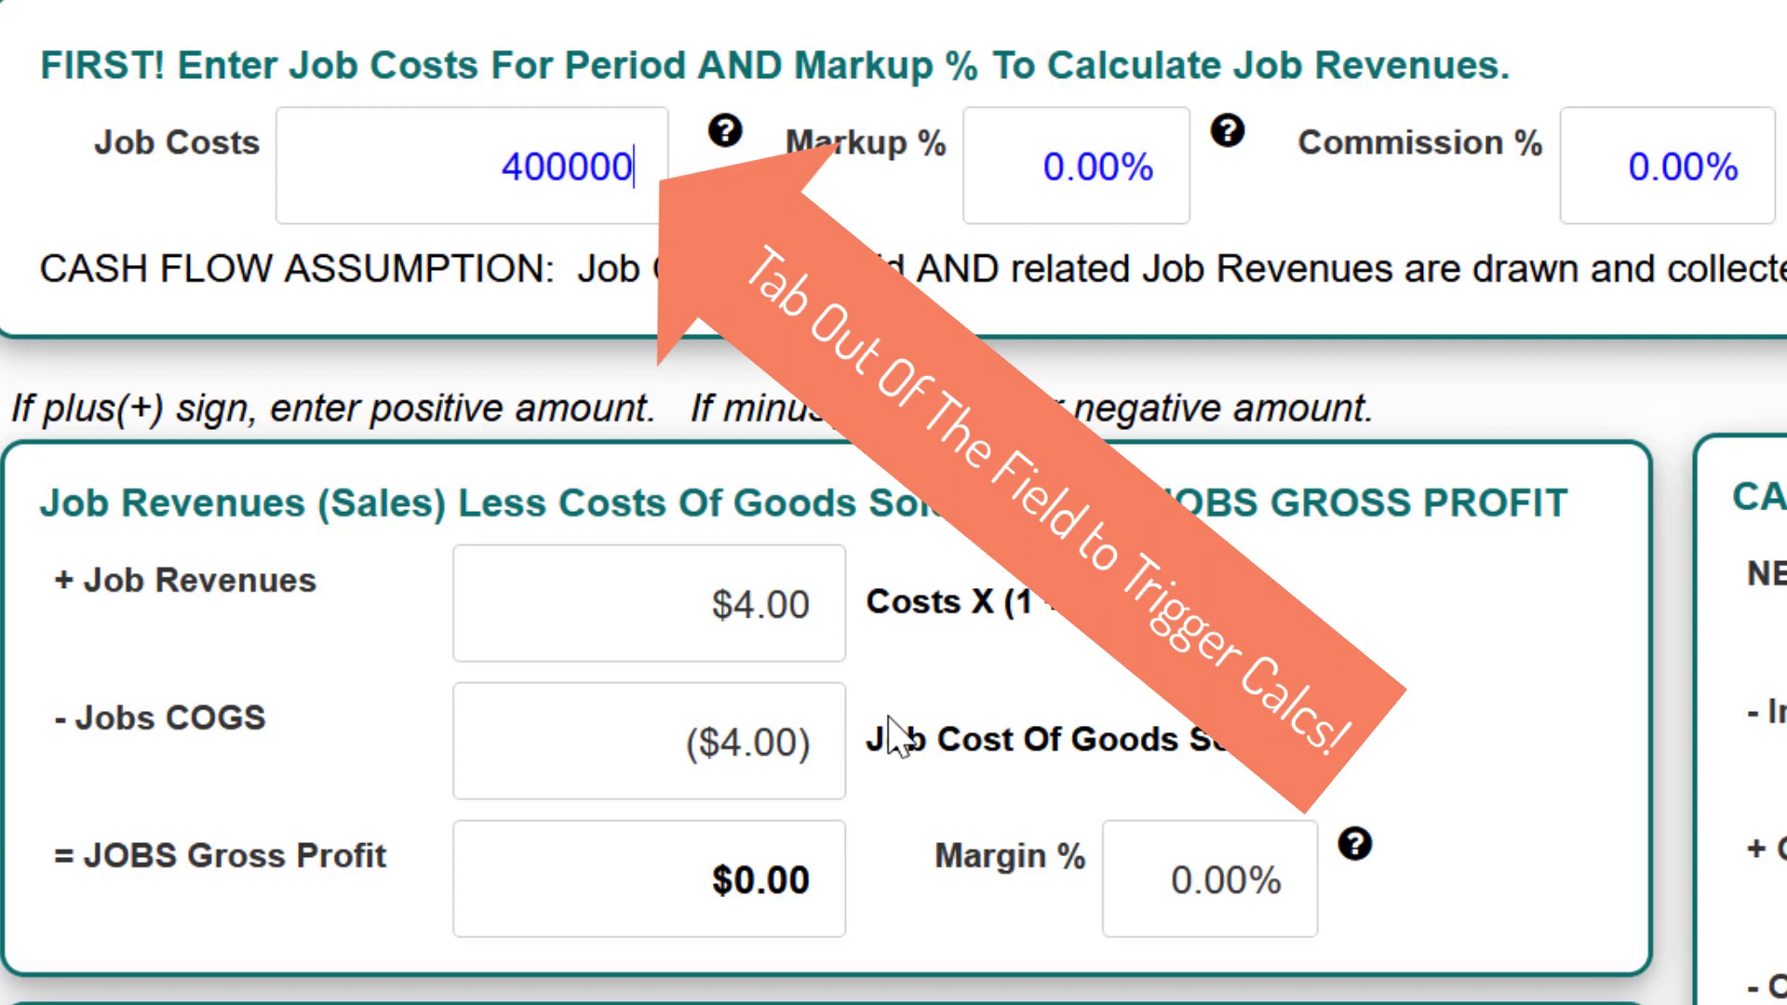
pyautogui.press('Tab')
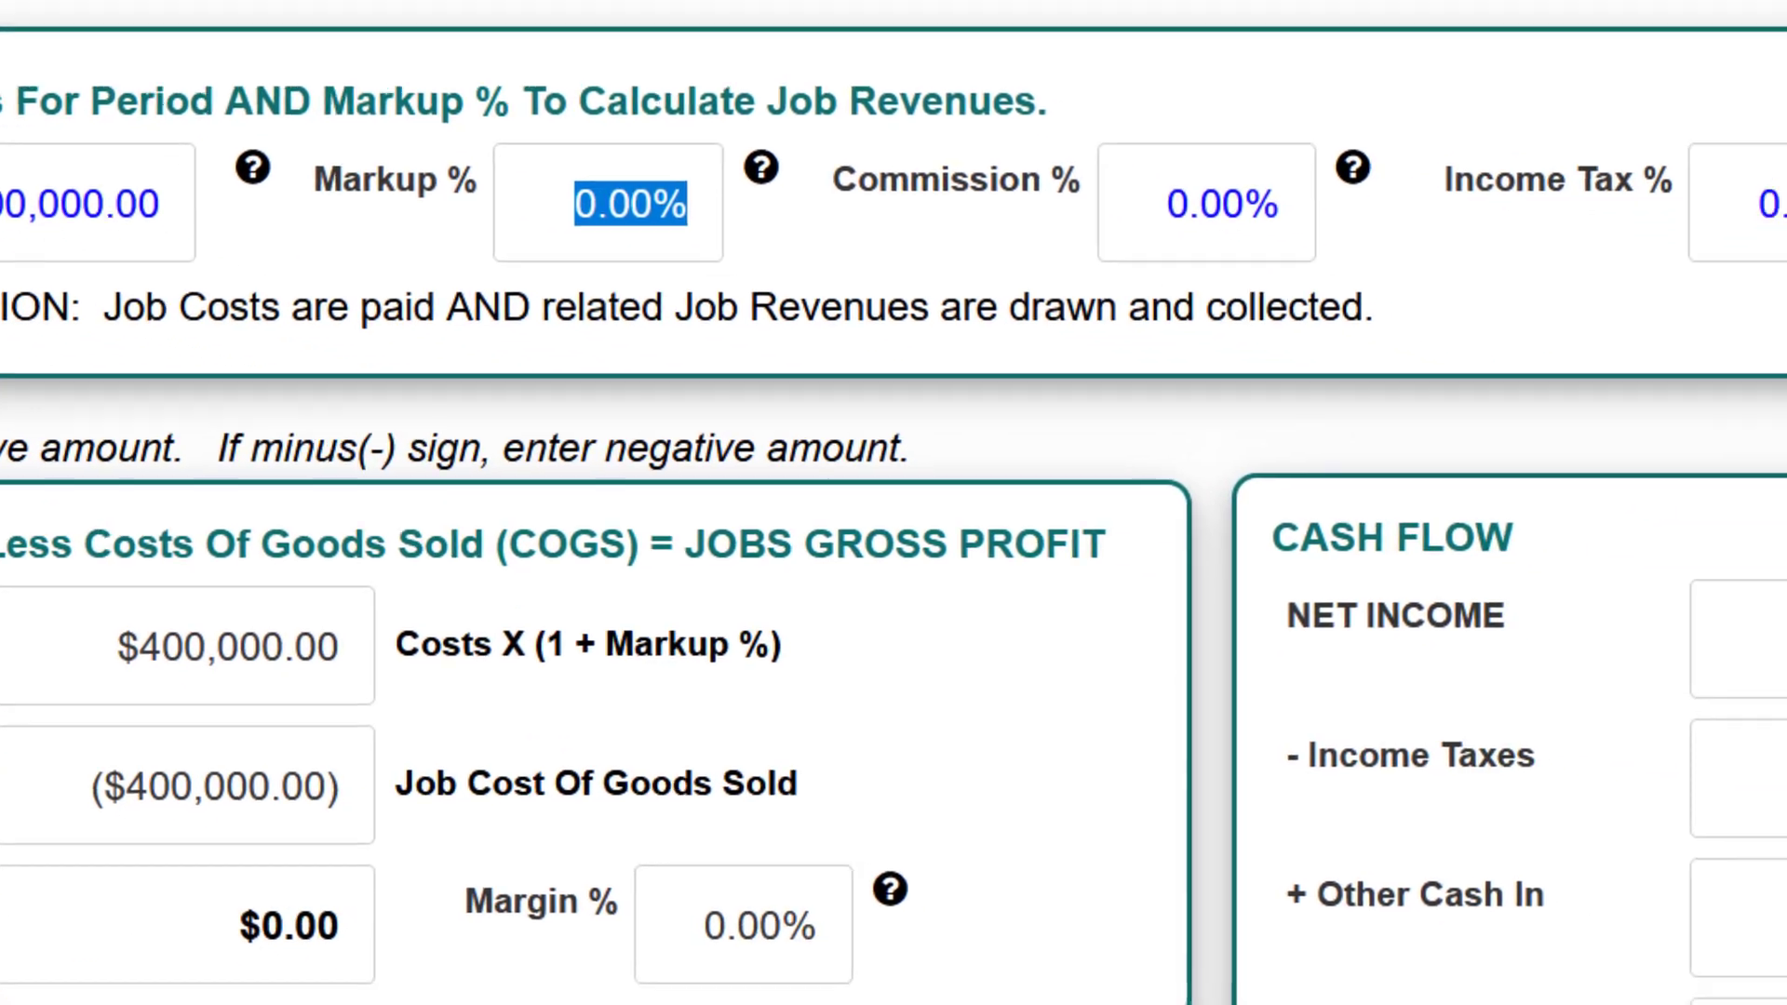
# Review the explanation of gross profit versus markup and set the Markup % to 20
pyautogui.click(761, 168)
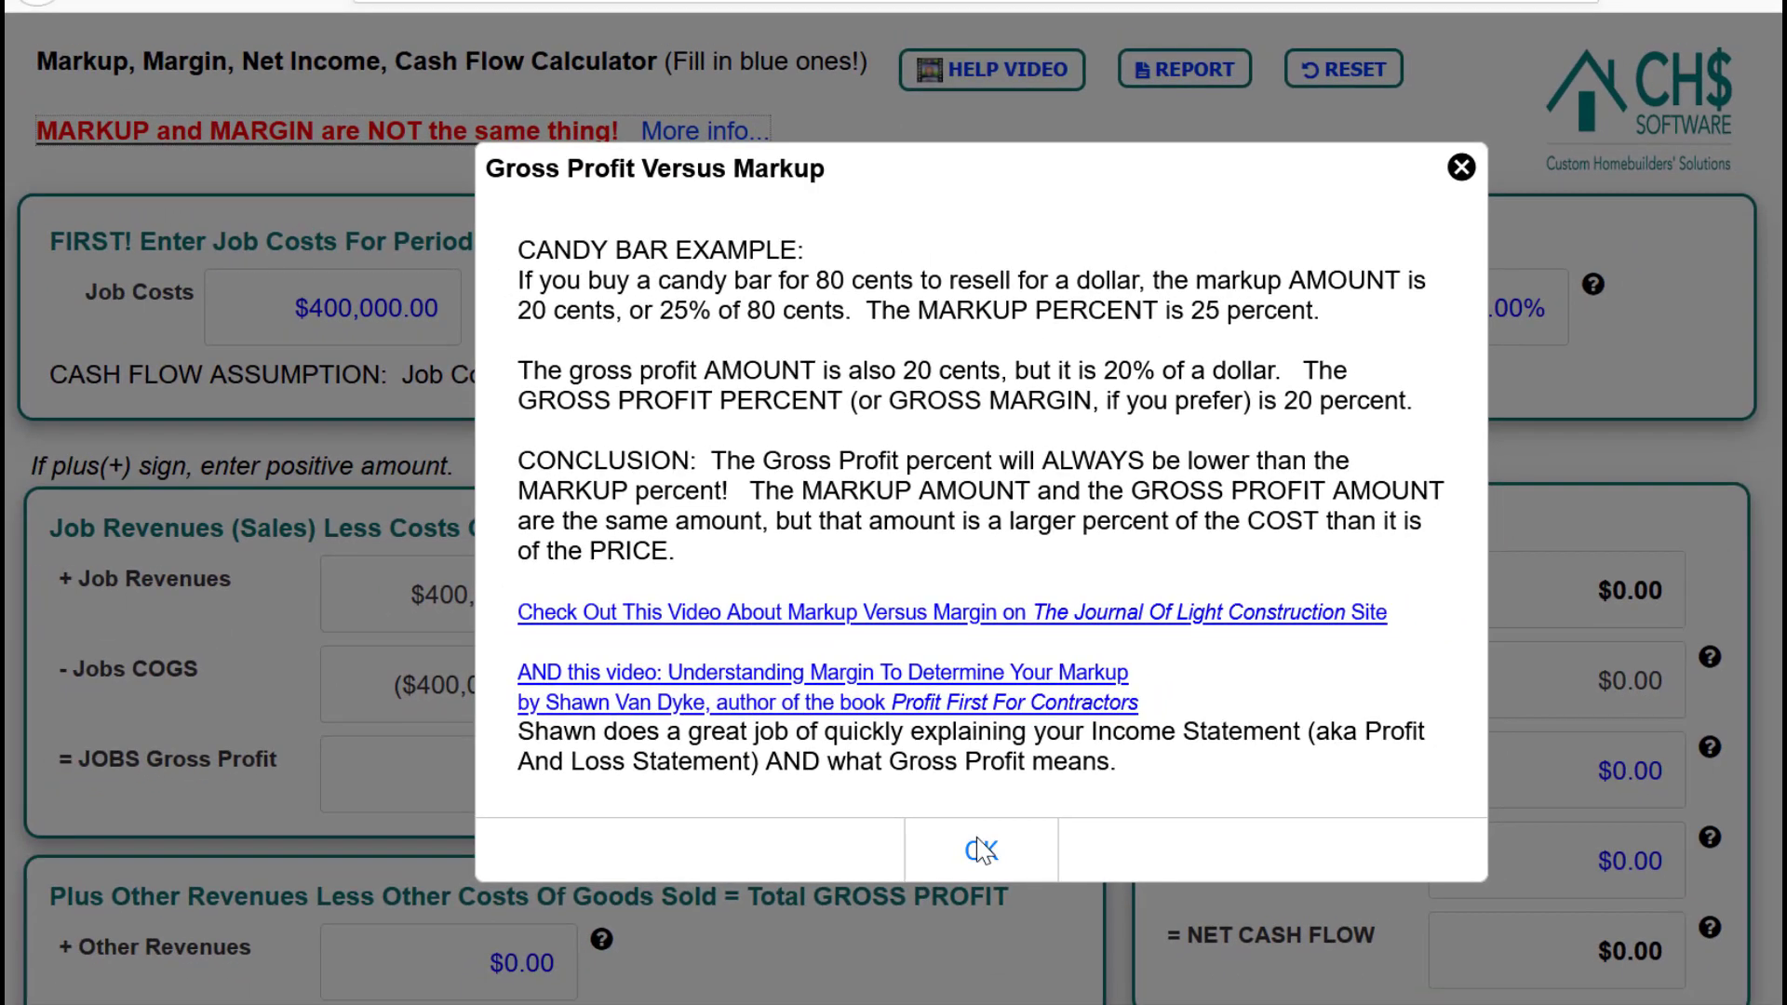
pyautogui.click(980, 848)
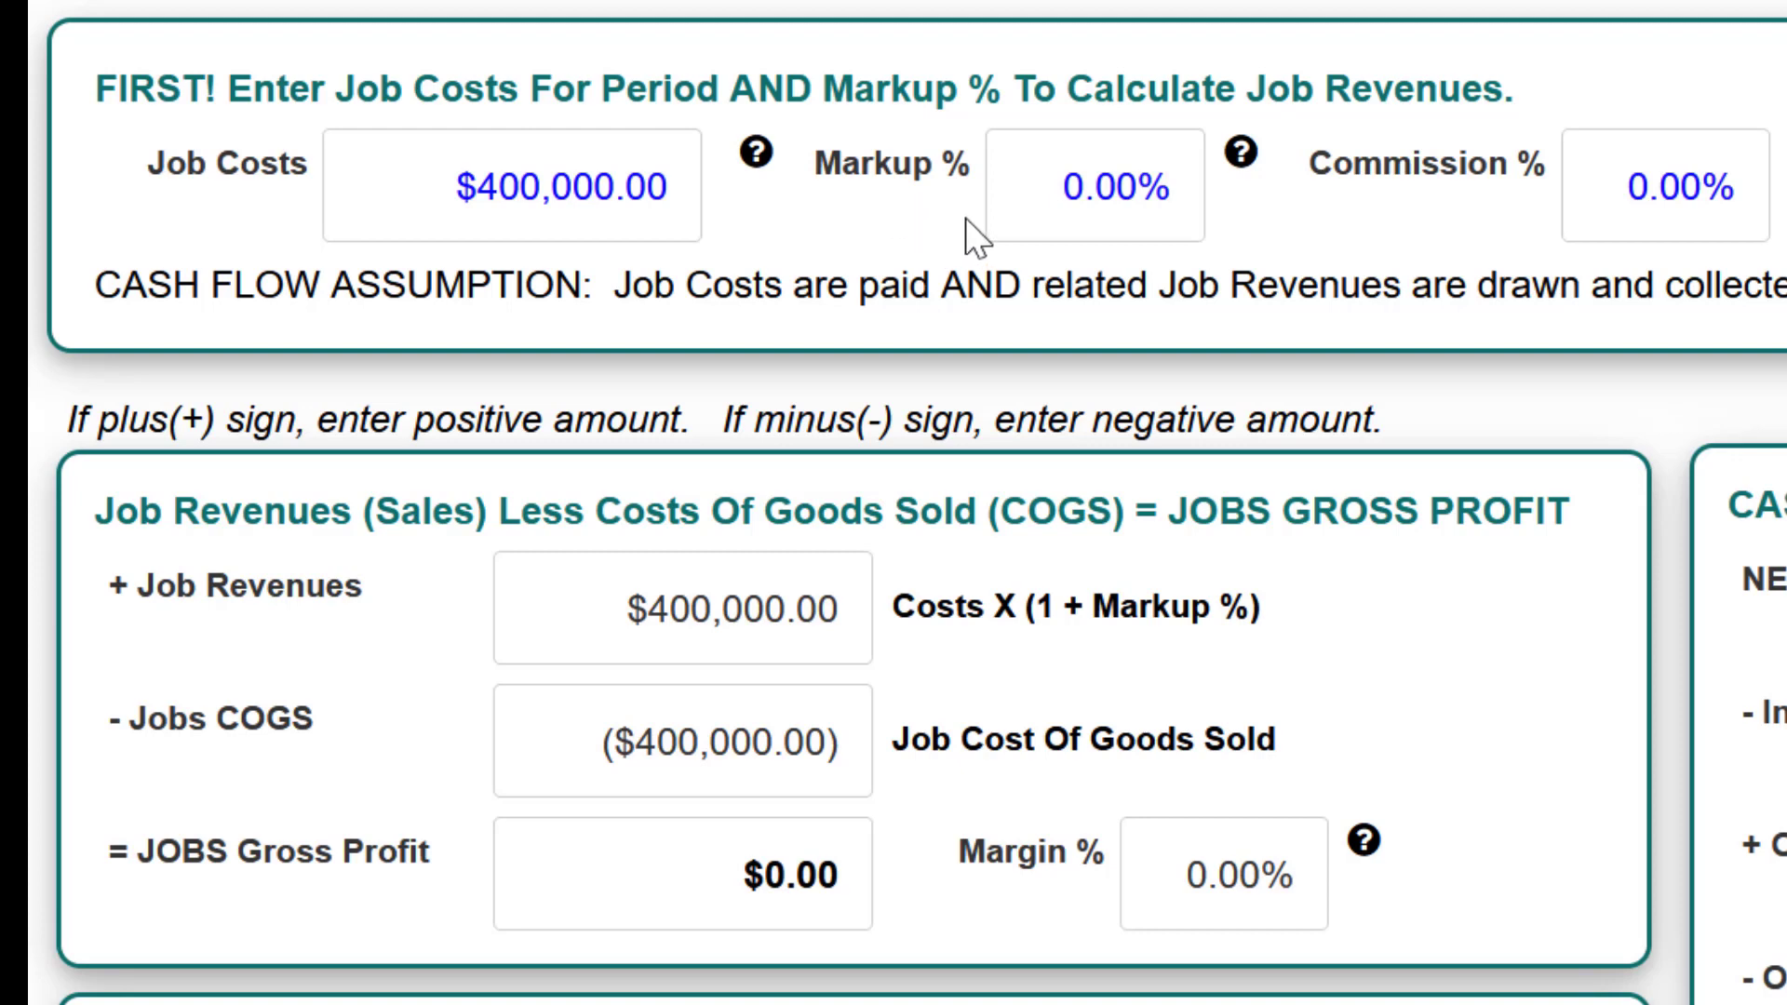
pyautogui.click(1018, 194)
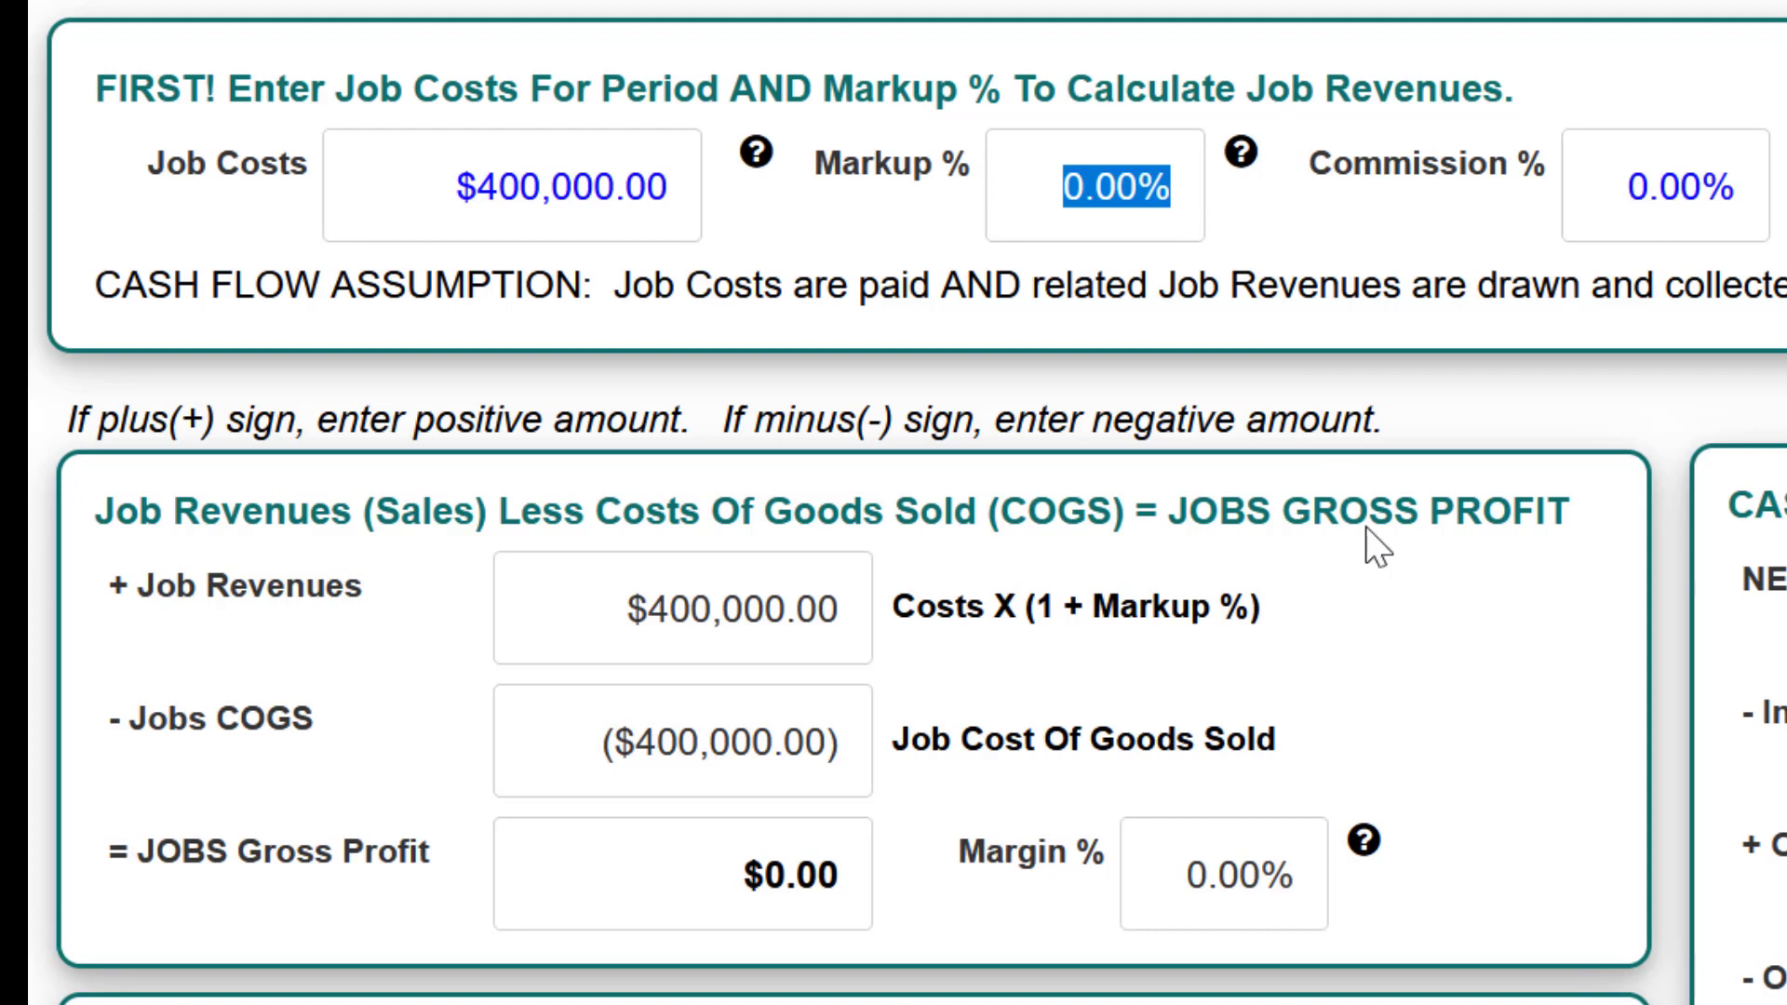
pyautogui.write('20')
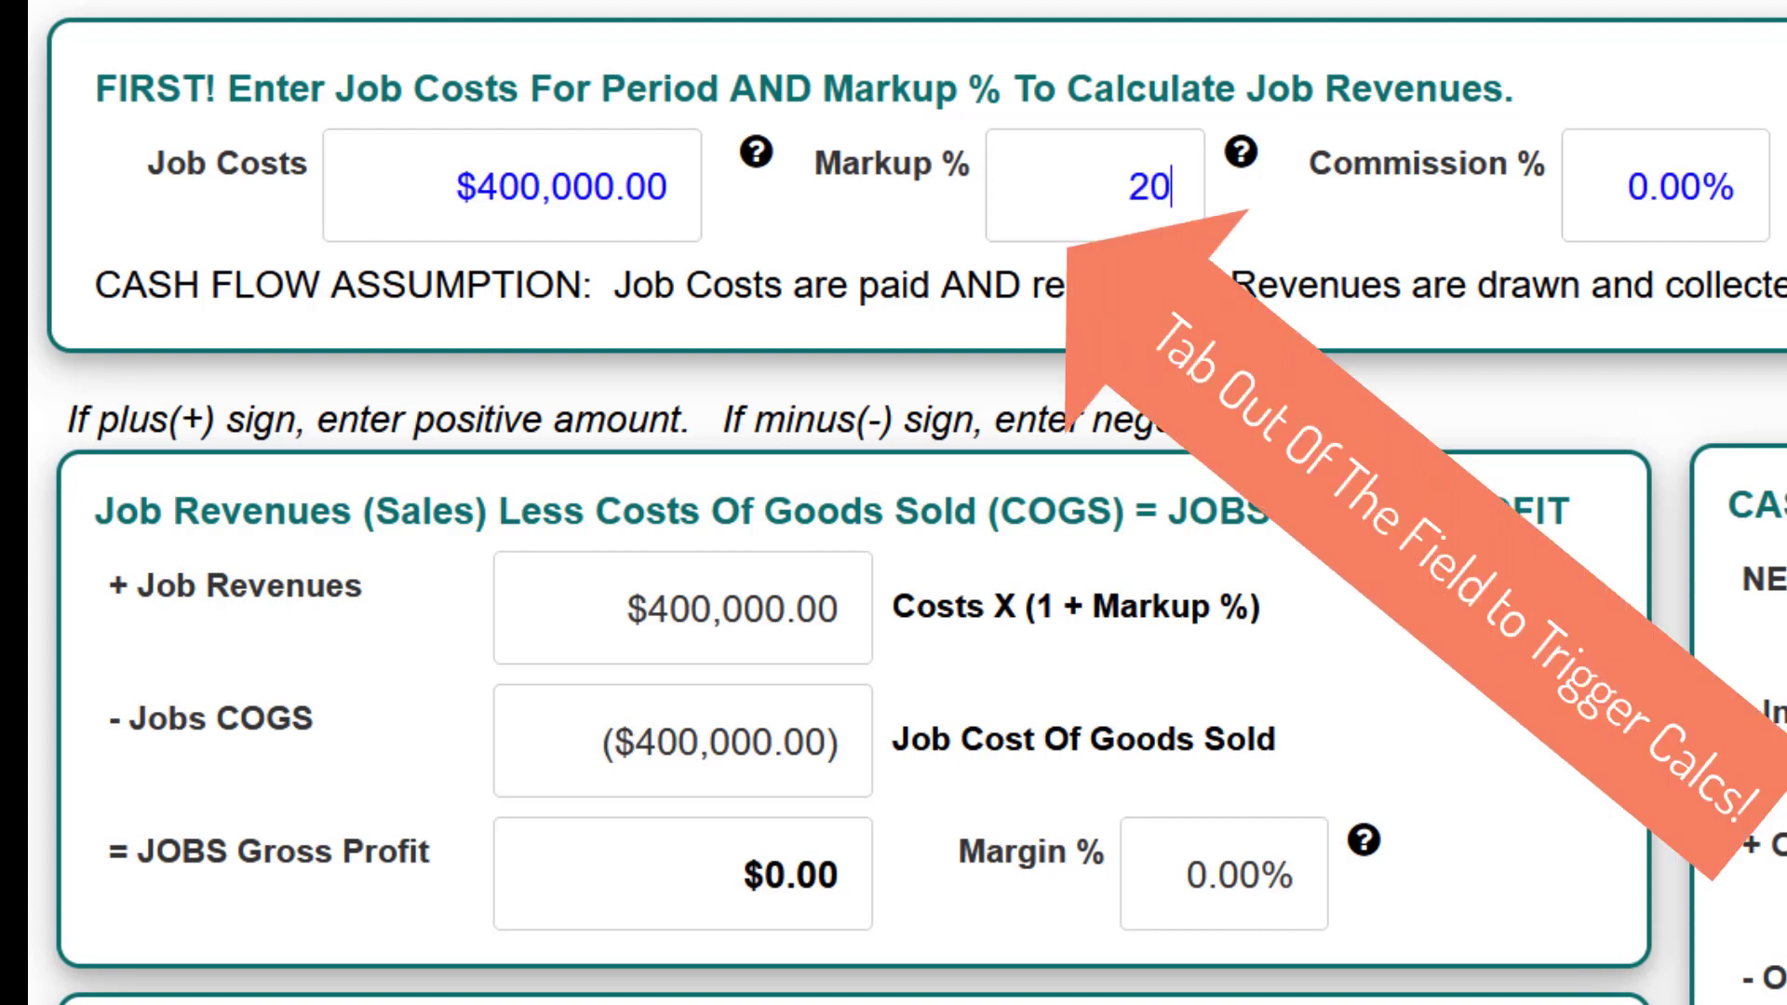
pyautogui.press('Tab')
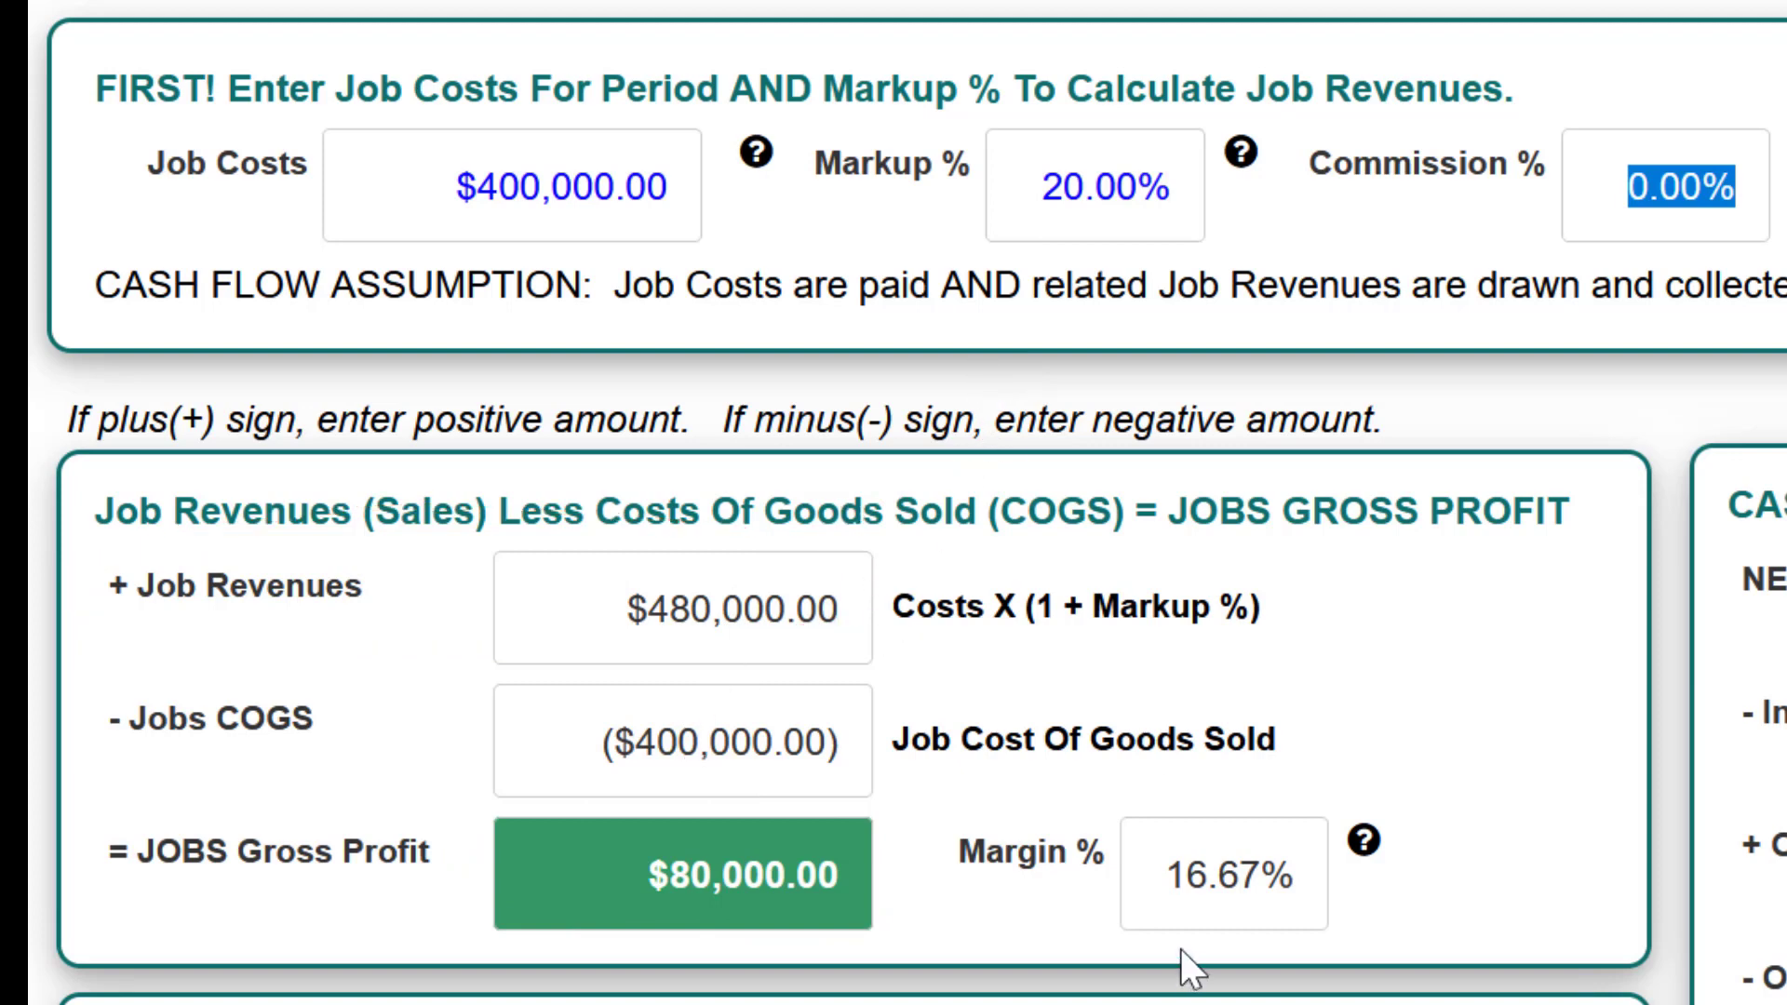
# Set the Markup % to 25 and recalculate the job revenues
pyautogui.click(1041, 176)
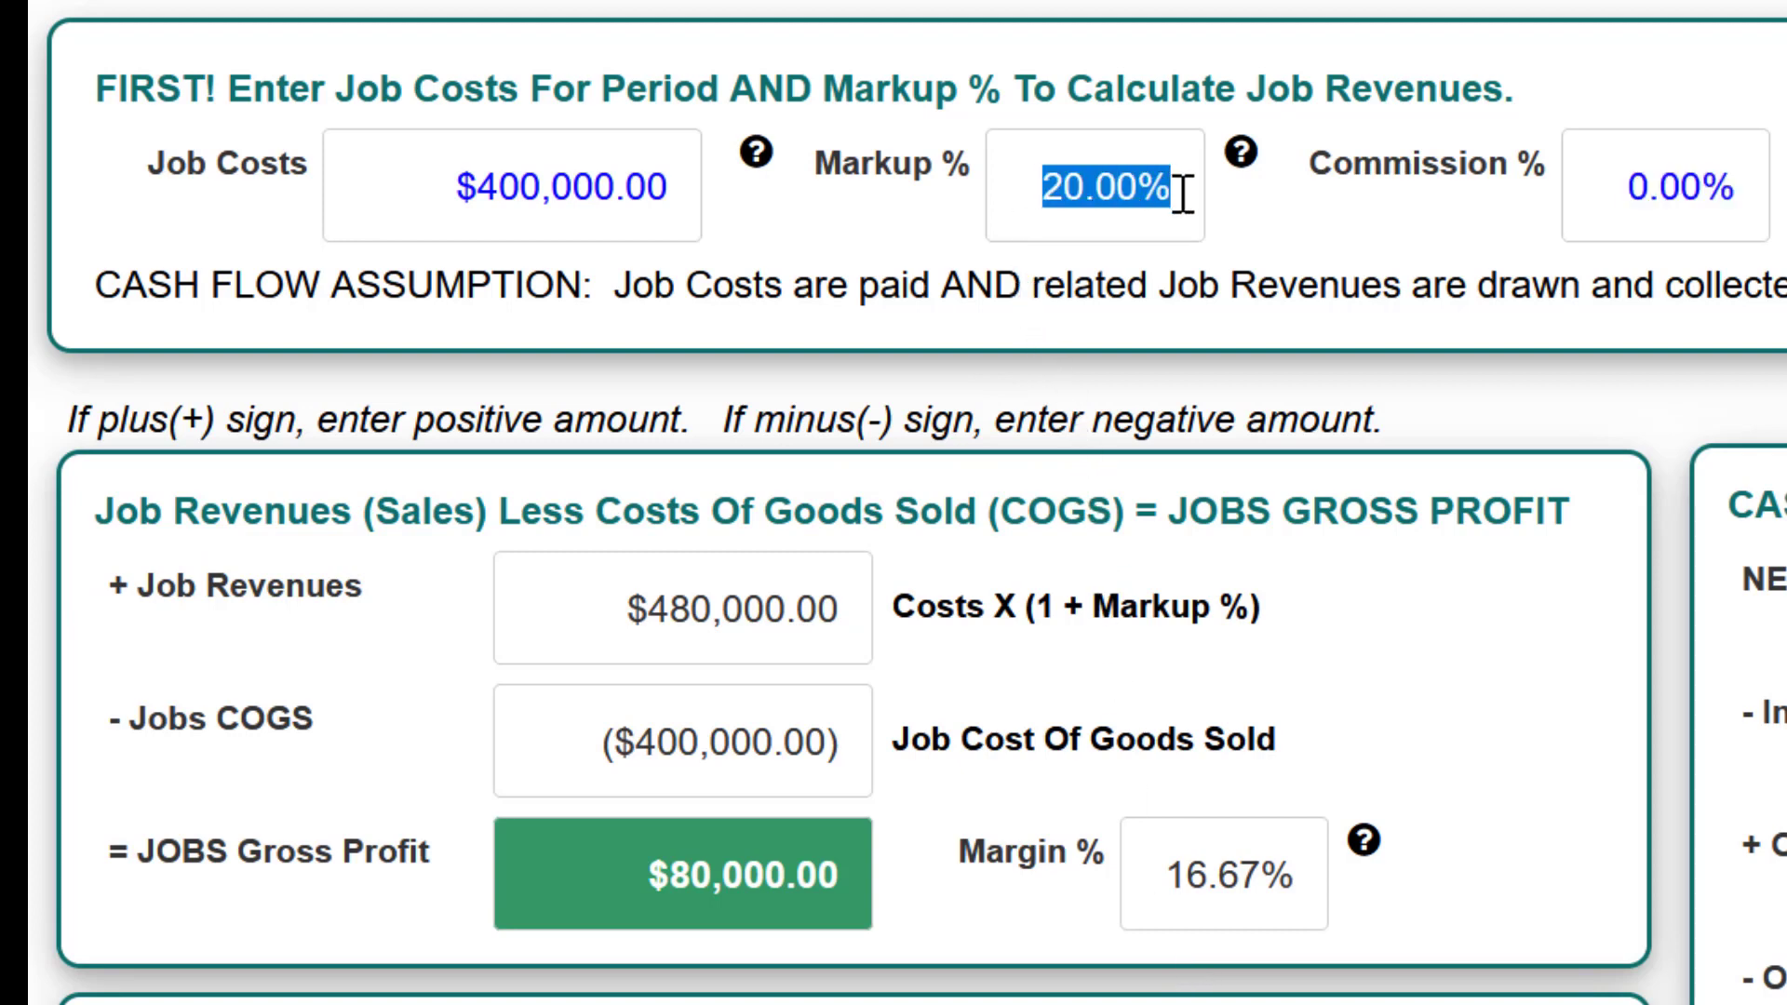
pyautogui.write('25')
pyautogui.press('Tab')
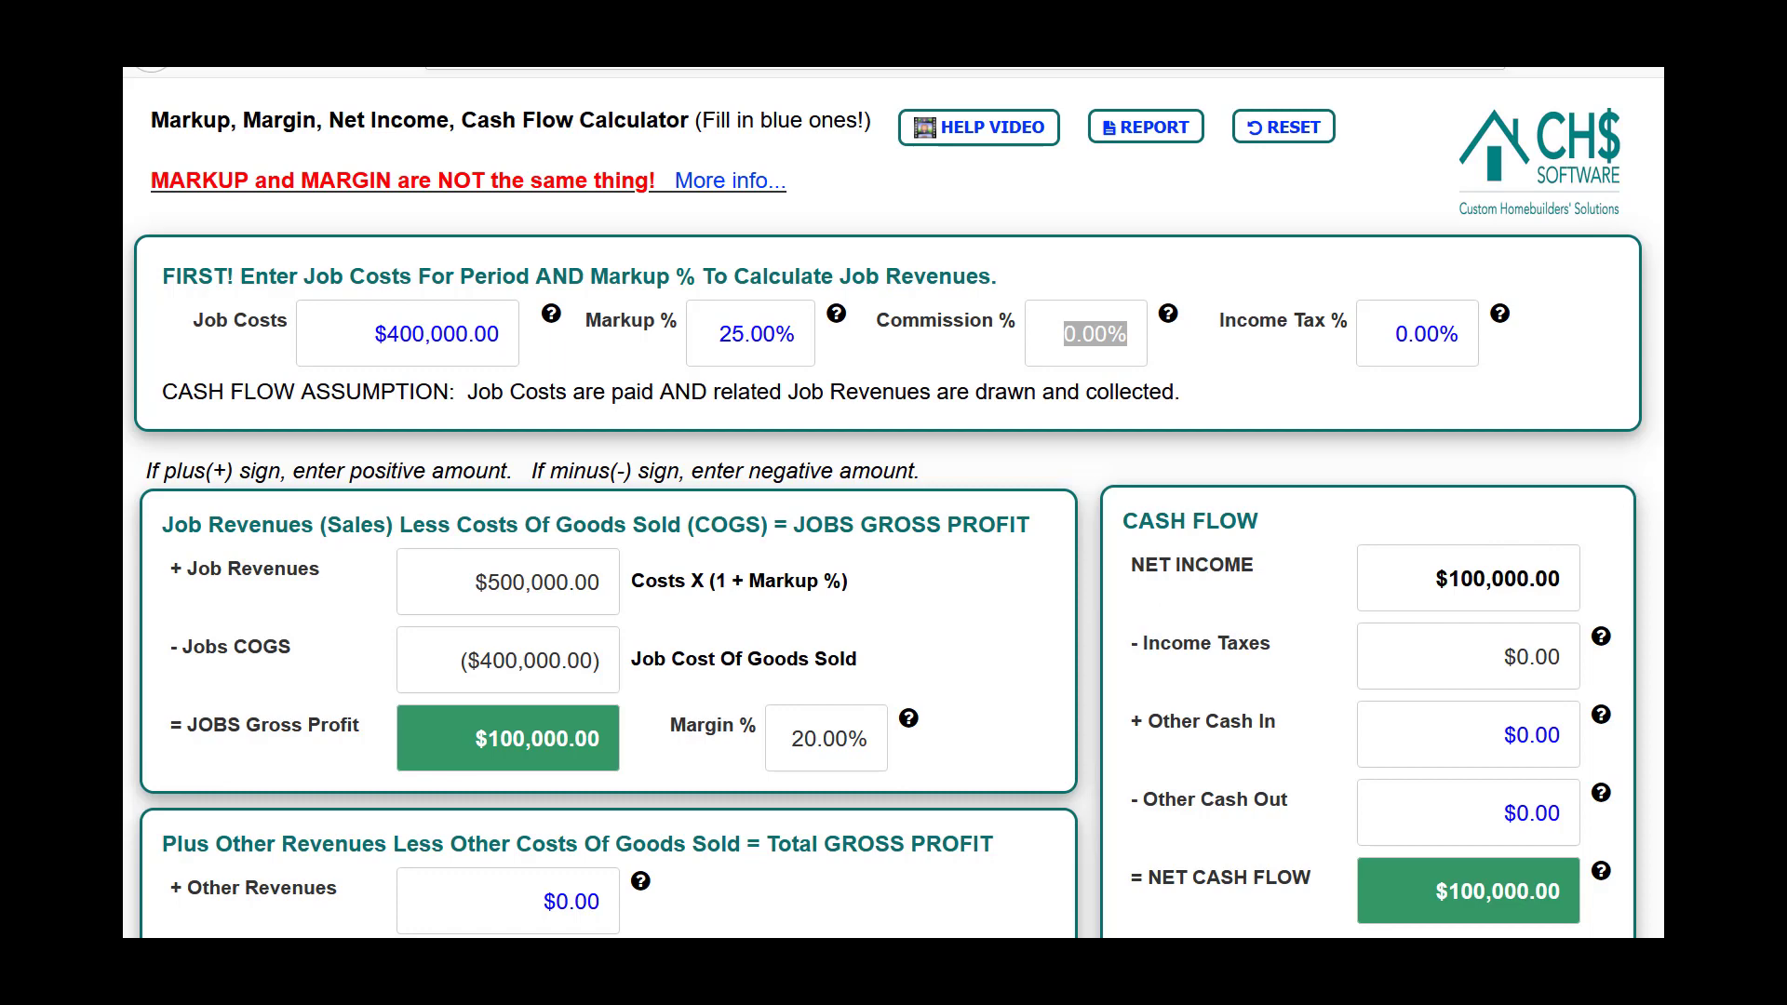
# Enter Other Revenues of $12,000 and Other COGS of -2000 in the total gross profit section
pyautogui.scroll(-4, 888, 506)
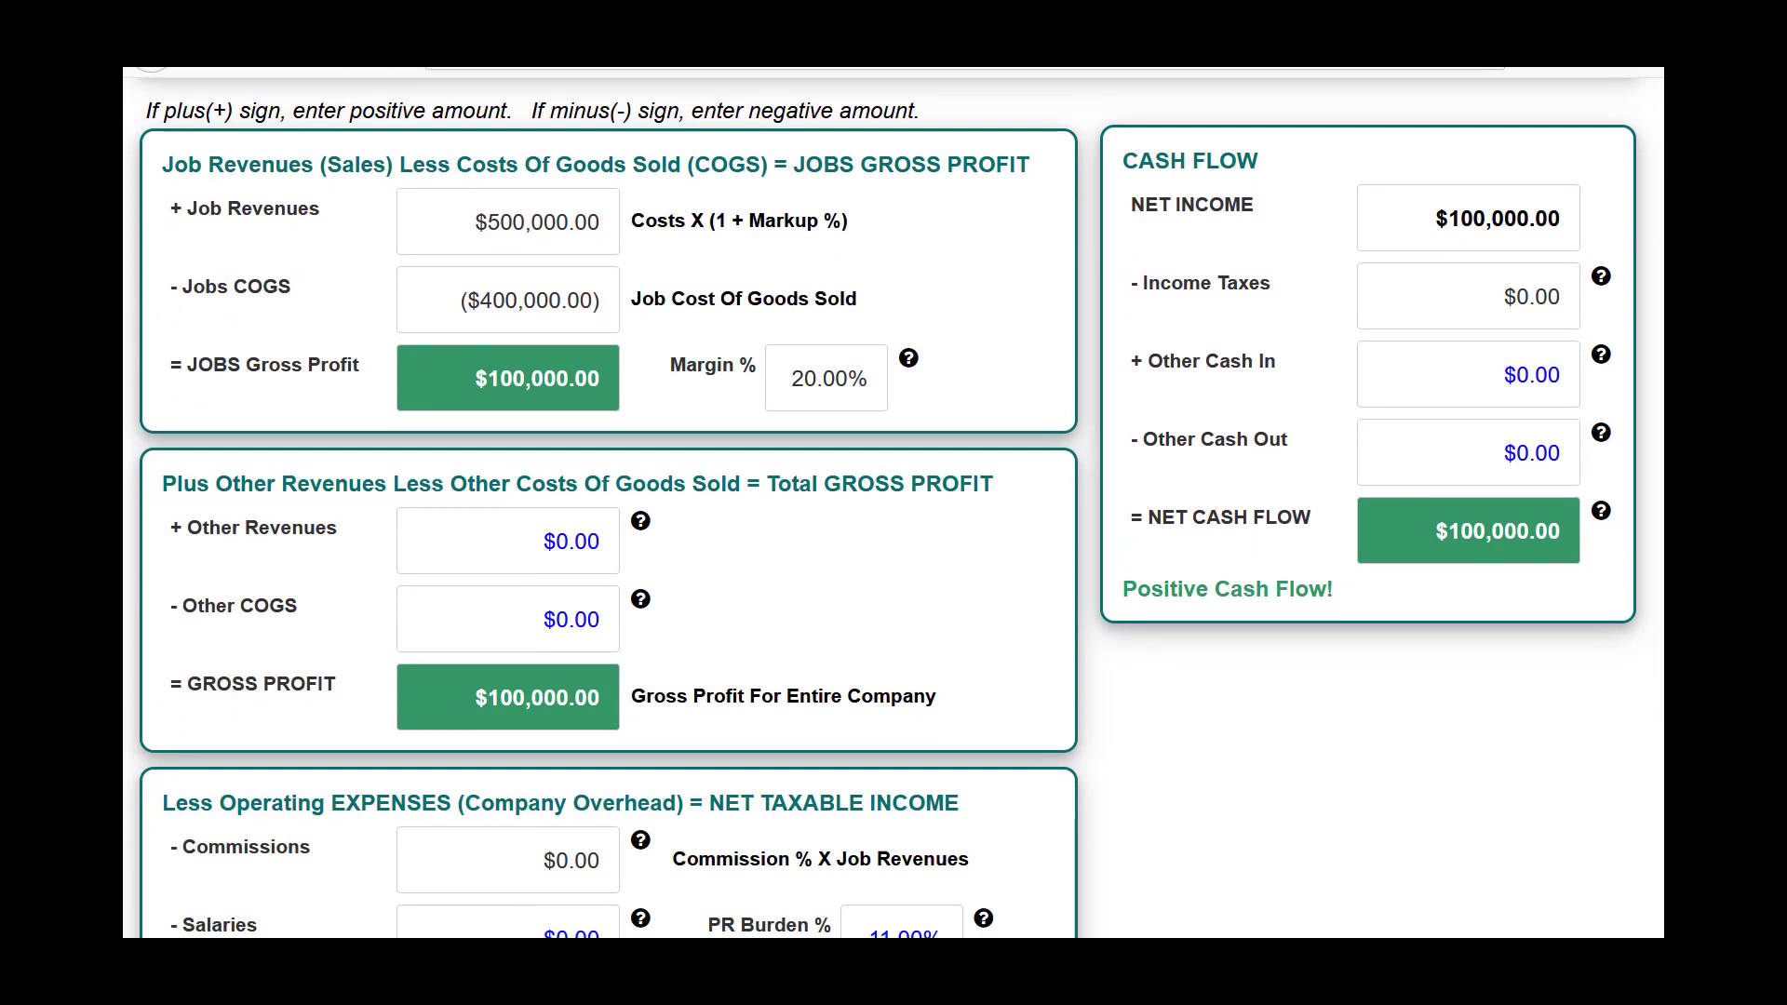
pyautogui.scroll(-1, 889, 507)
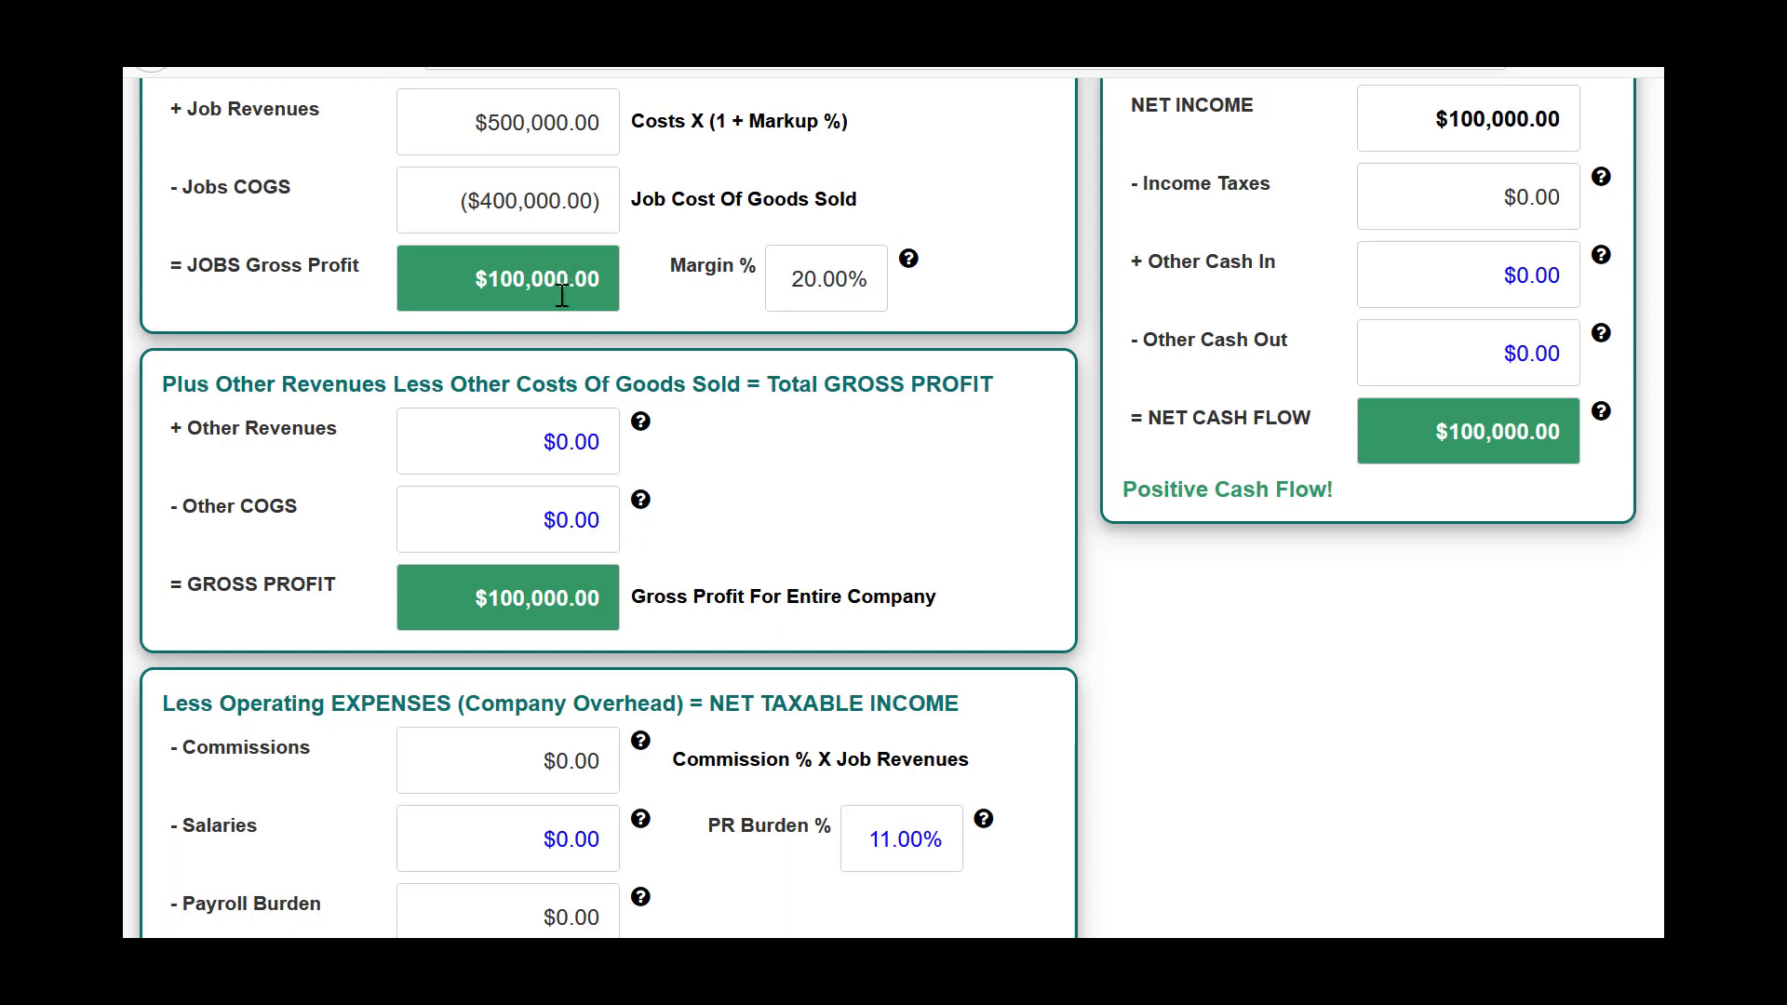
pyautogui.click(528, 442)
pyautogui.write('12000')
pyautogui.press('Tab')
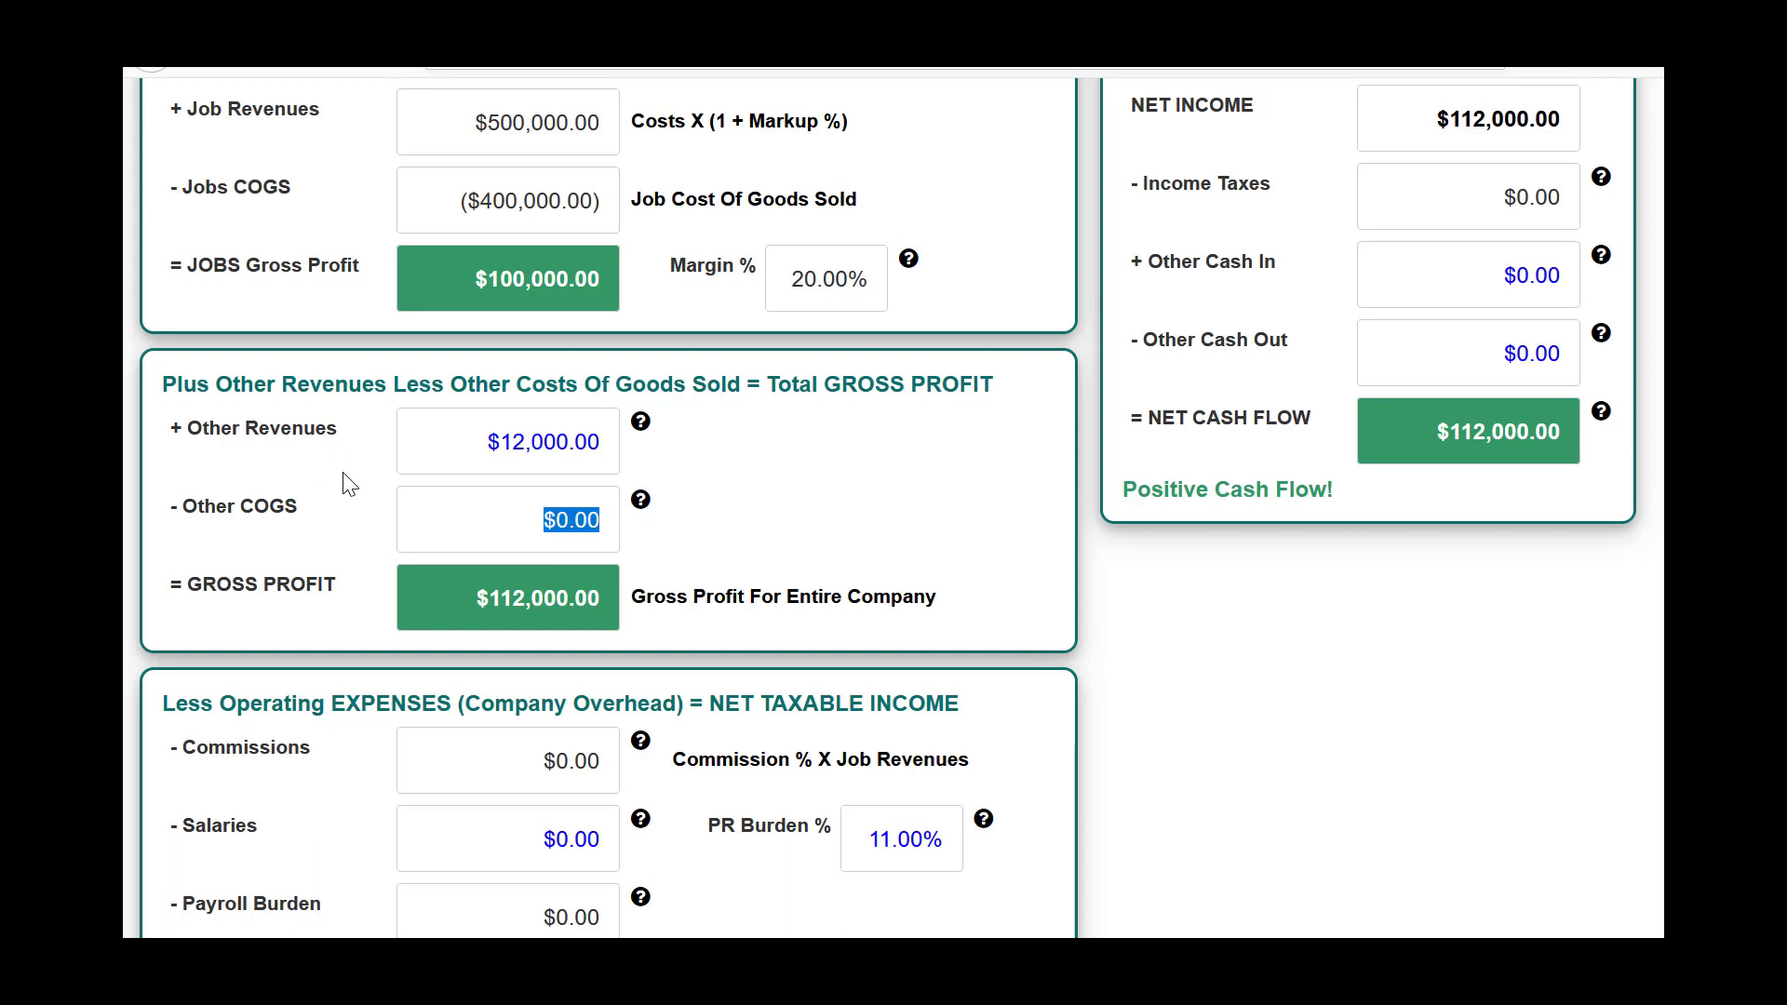
pyautogui.write('-2000')
pyautogui.press('Tab')
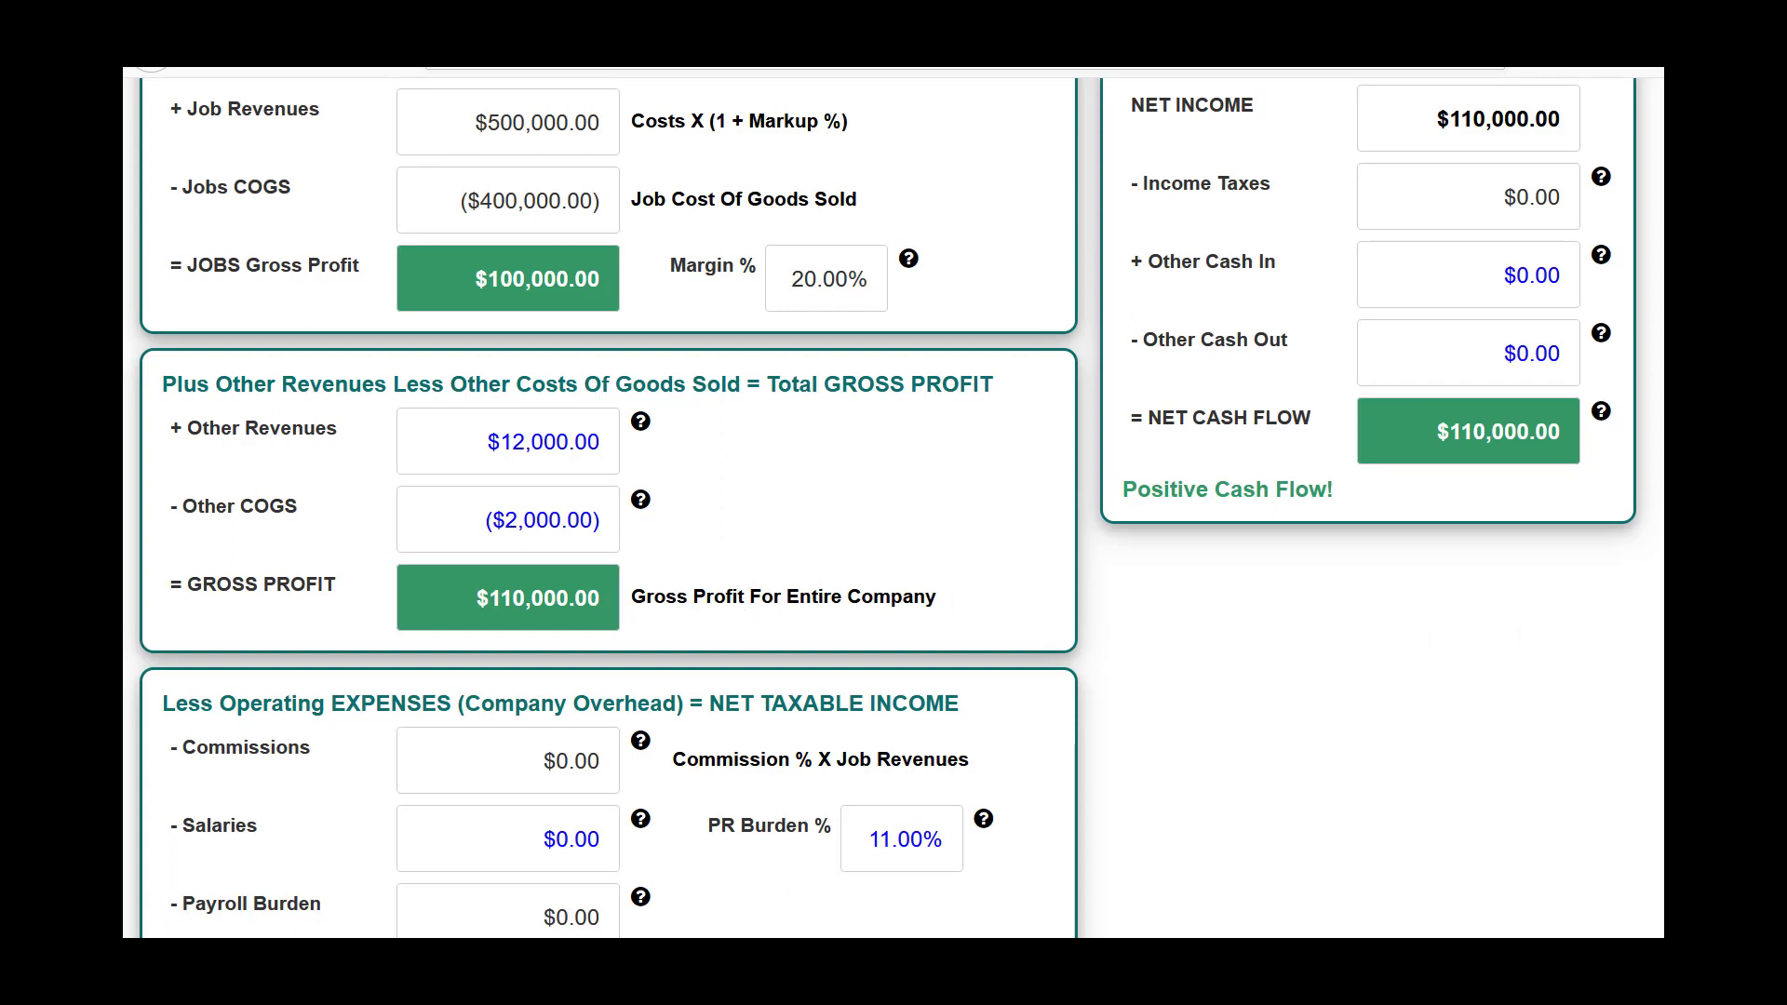
# Set the Commission % to 6 in the job costs and markup section
pyautogui.scroll(-3, 1510, 644)
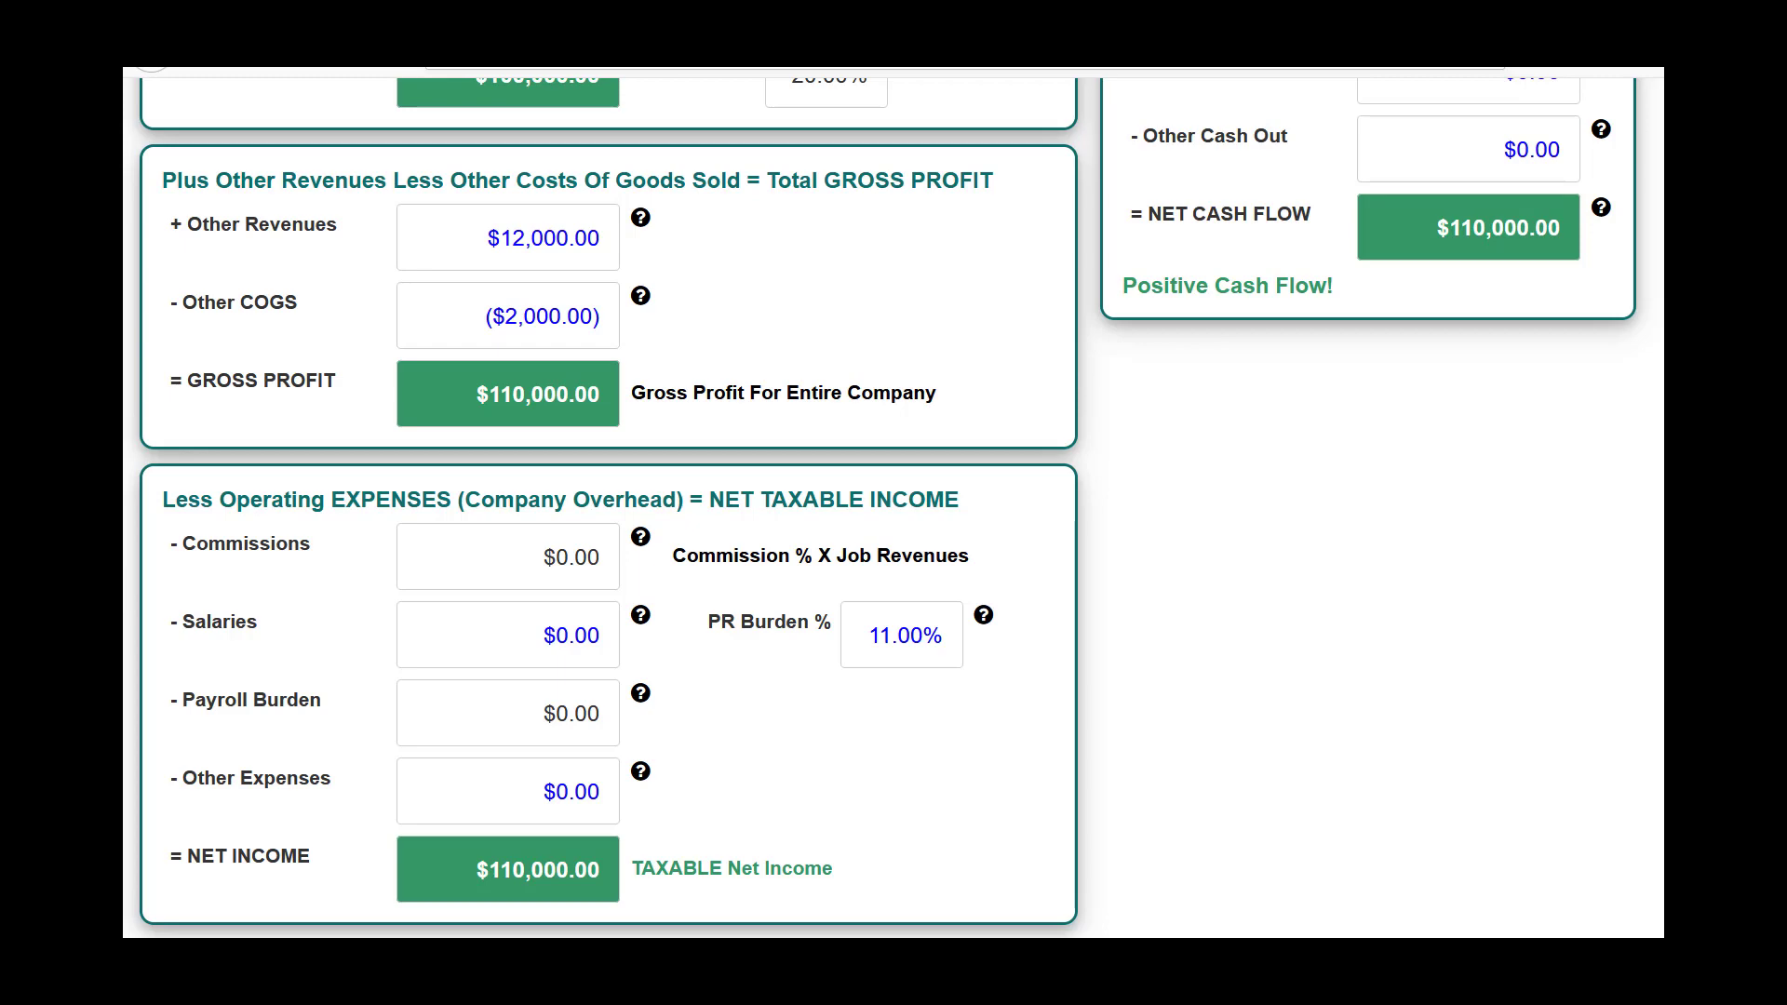
pyautogui.scroll(2, 889, 508)
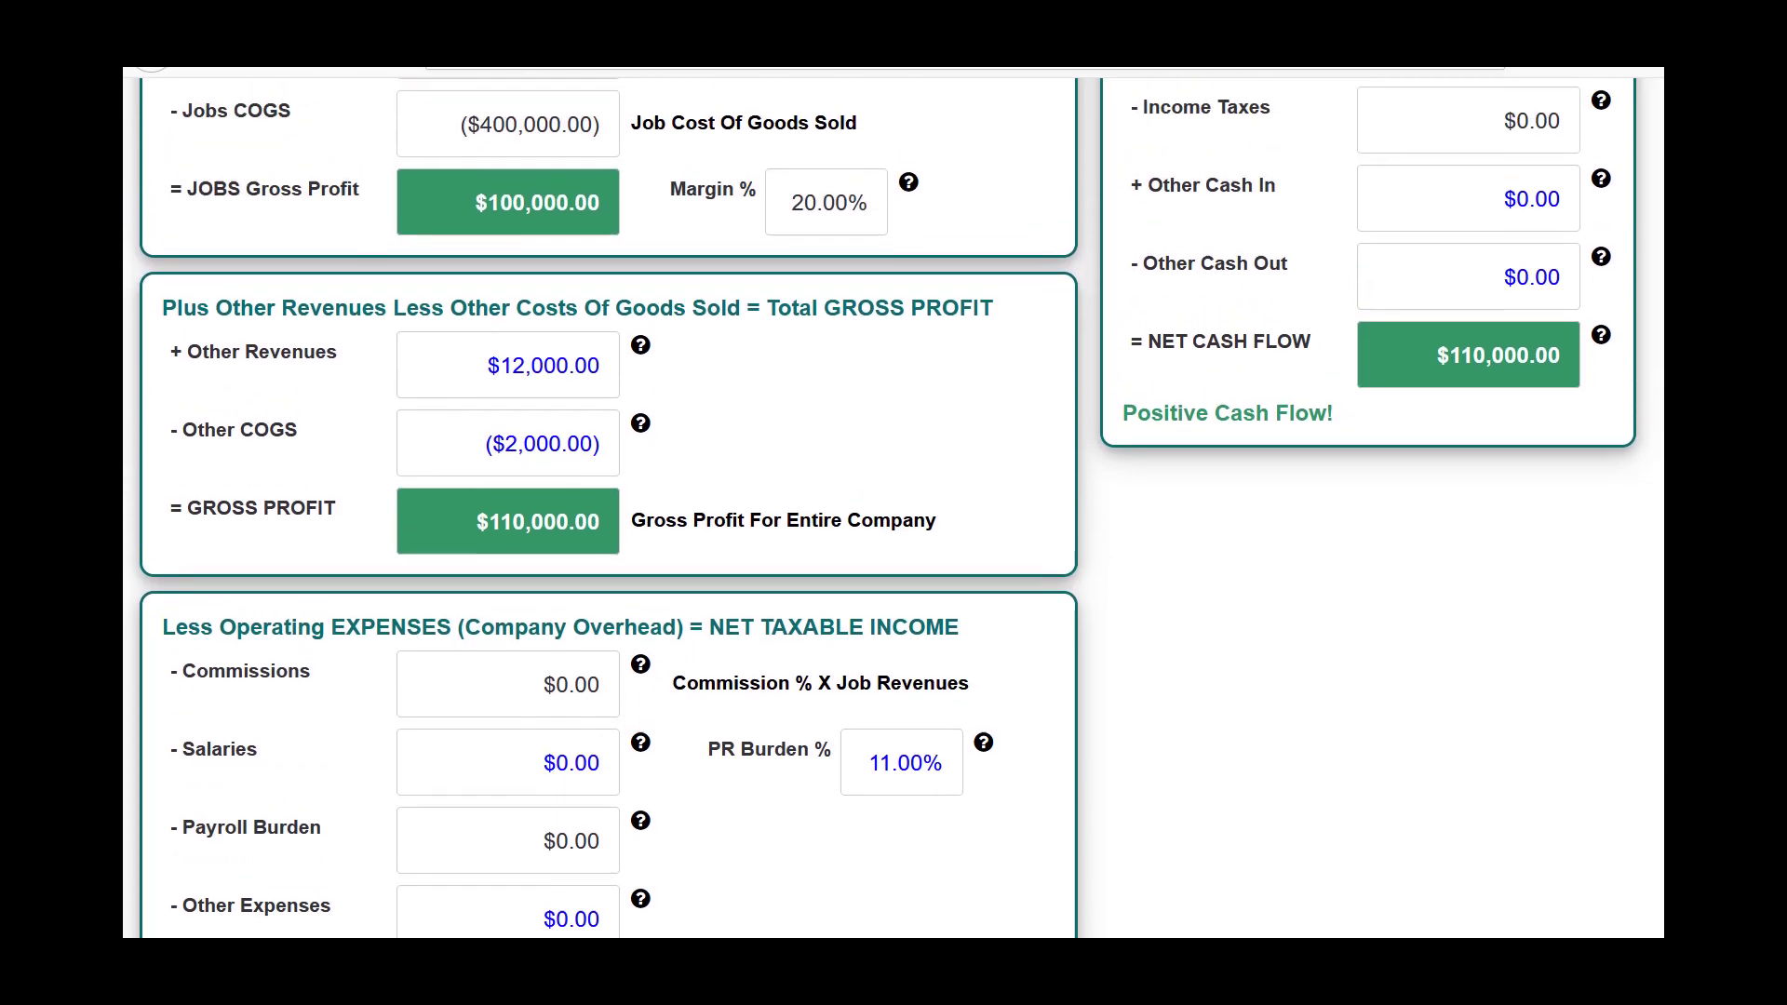
pyautogui.scroll(5, 888, 508)
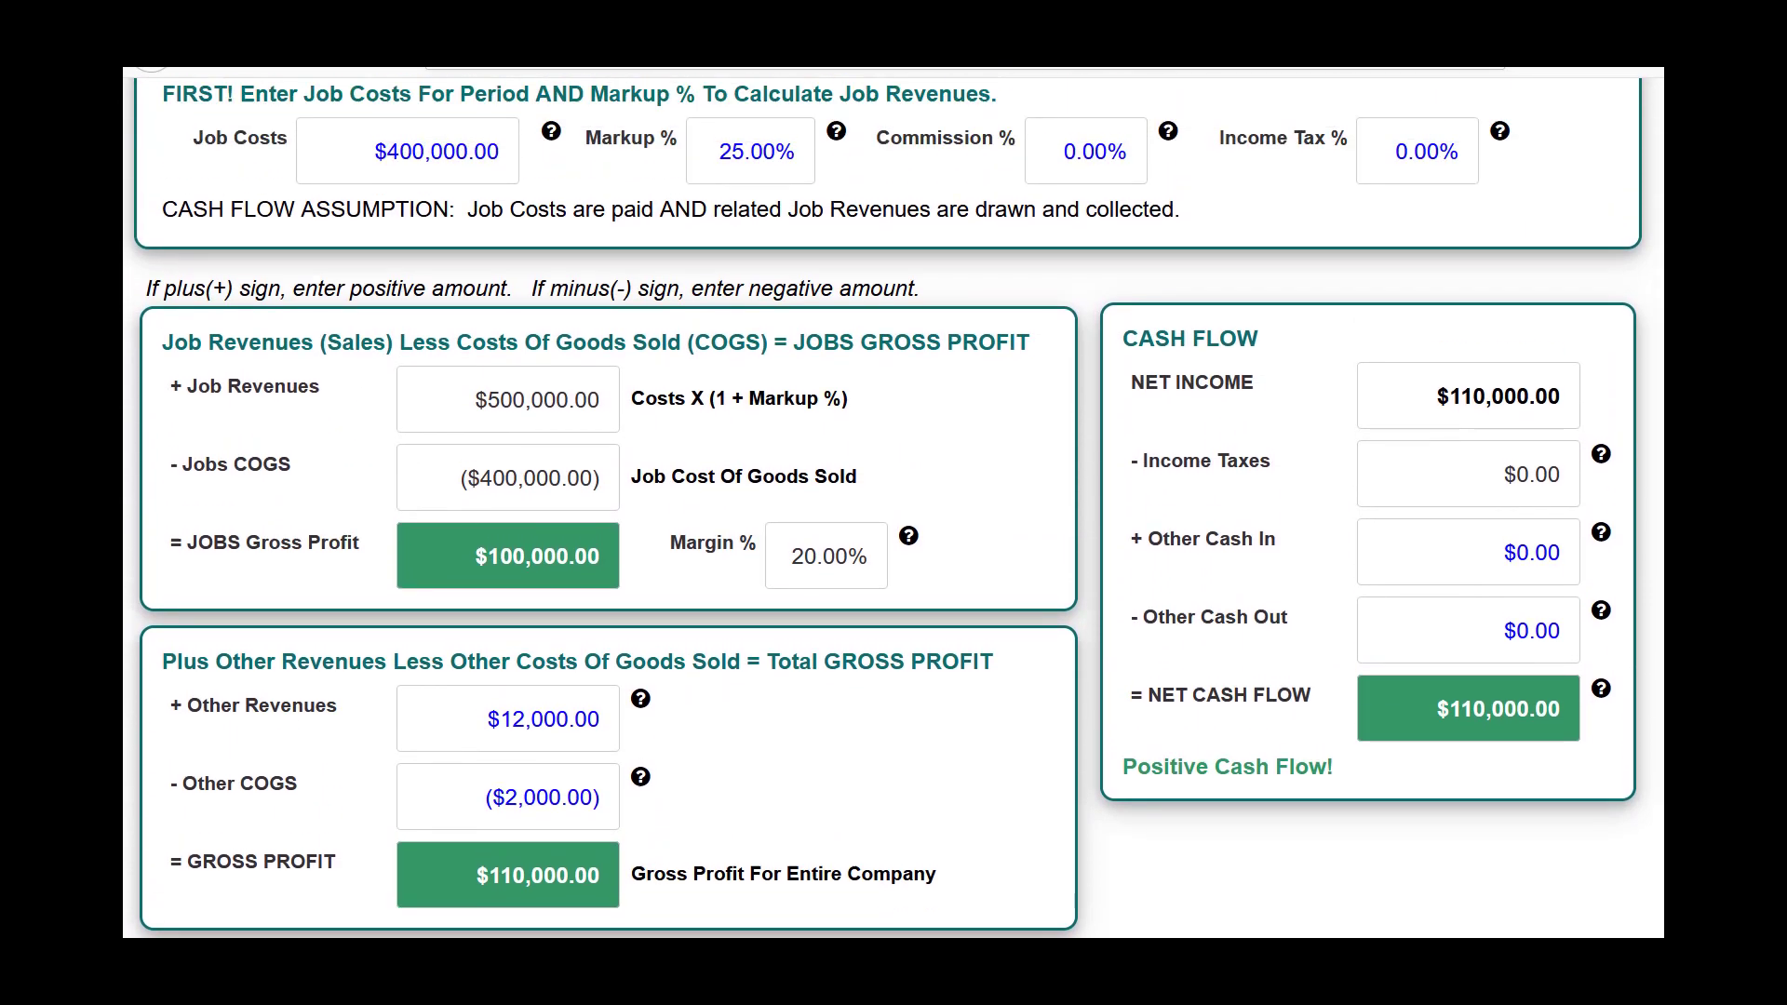
pyautogui.scroll(1, 888, 508)
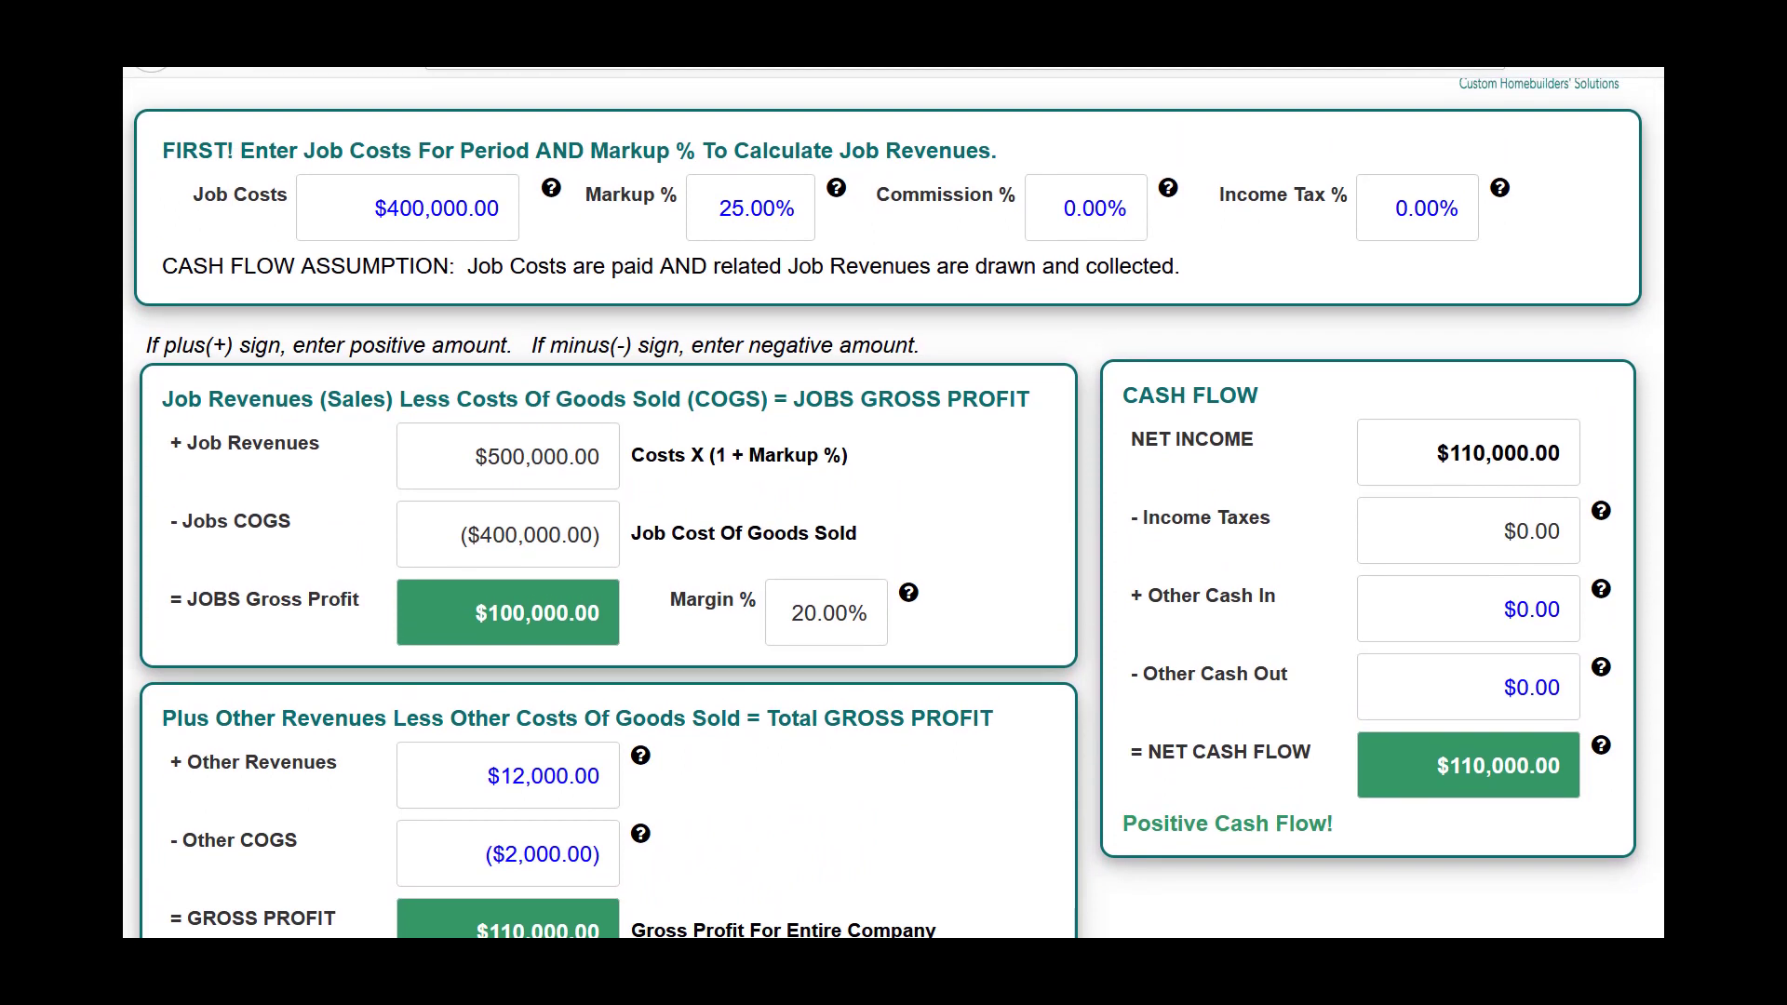
pyautogui.click(1049, 213)
pyautogui.write('6')
pyautogui.press('Tab')
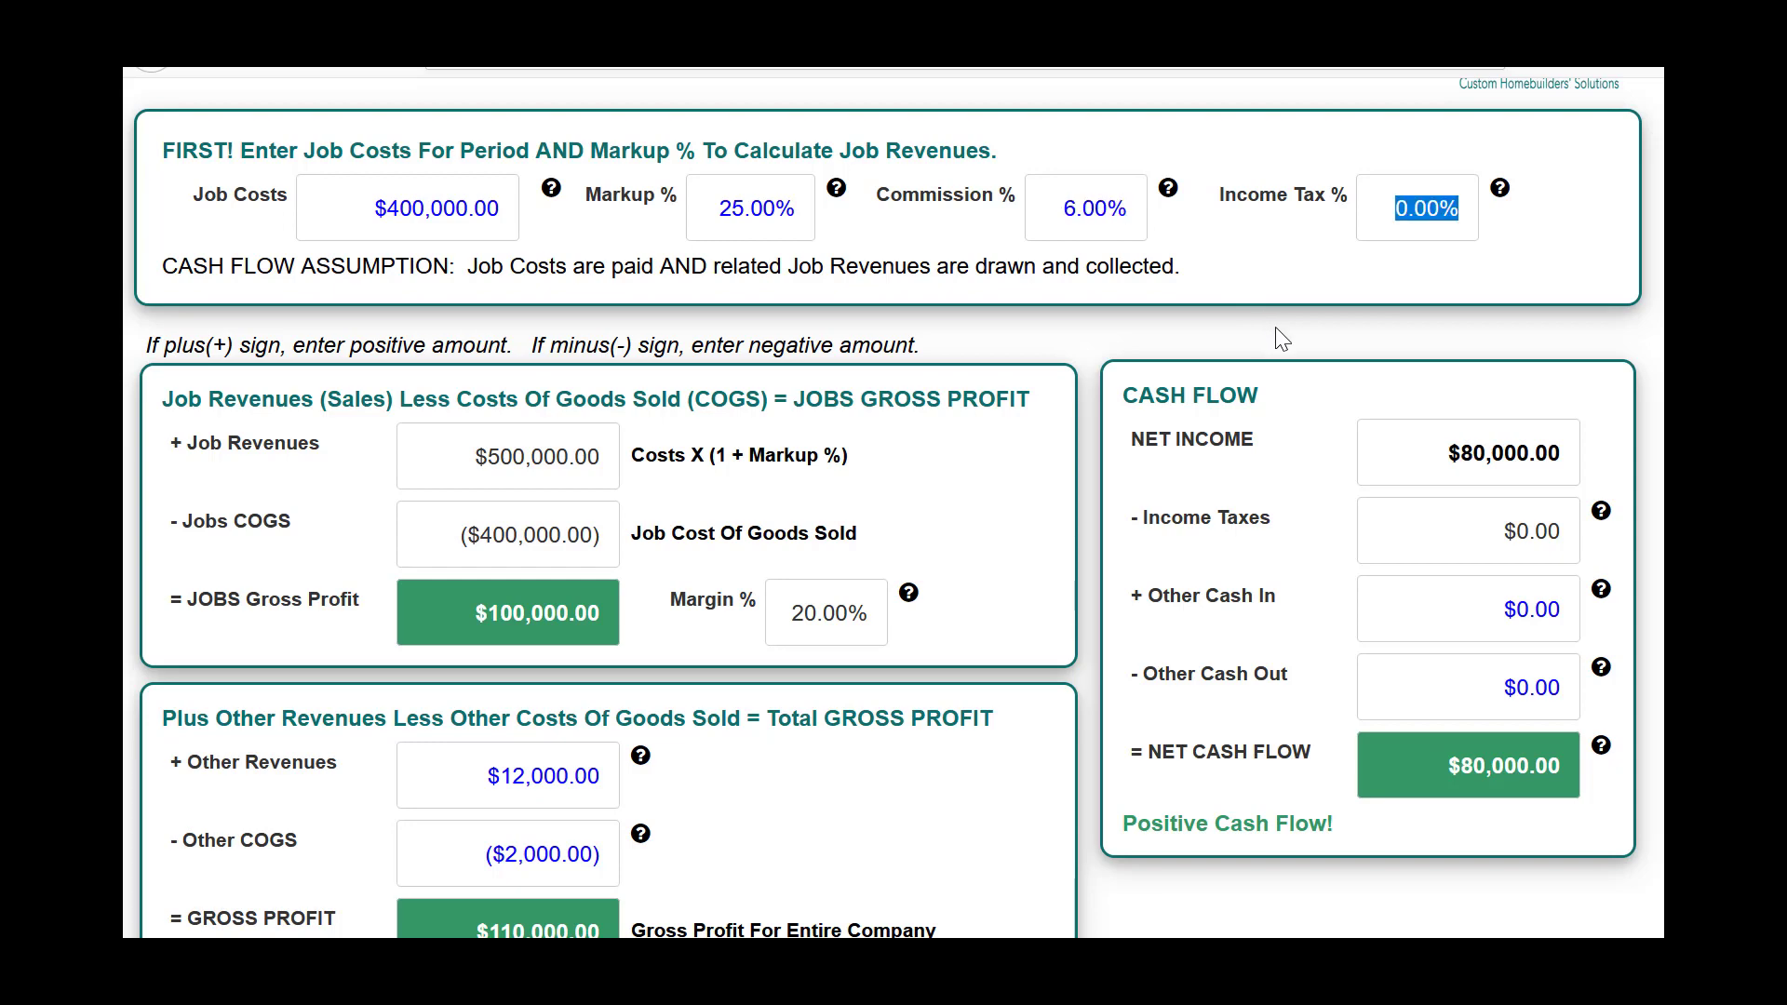
# Check the calculated commissions under operating expenses and read the explanation of the commissions amount
pyautogui.scroll(-5, 624, 563)
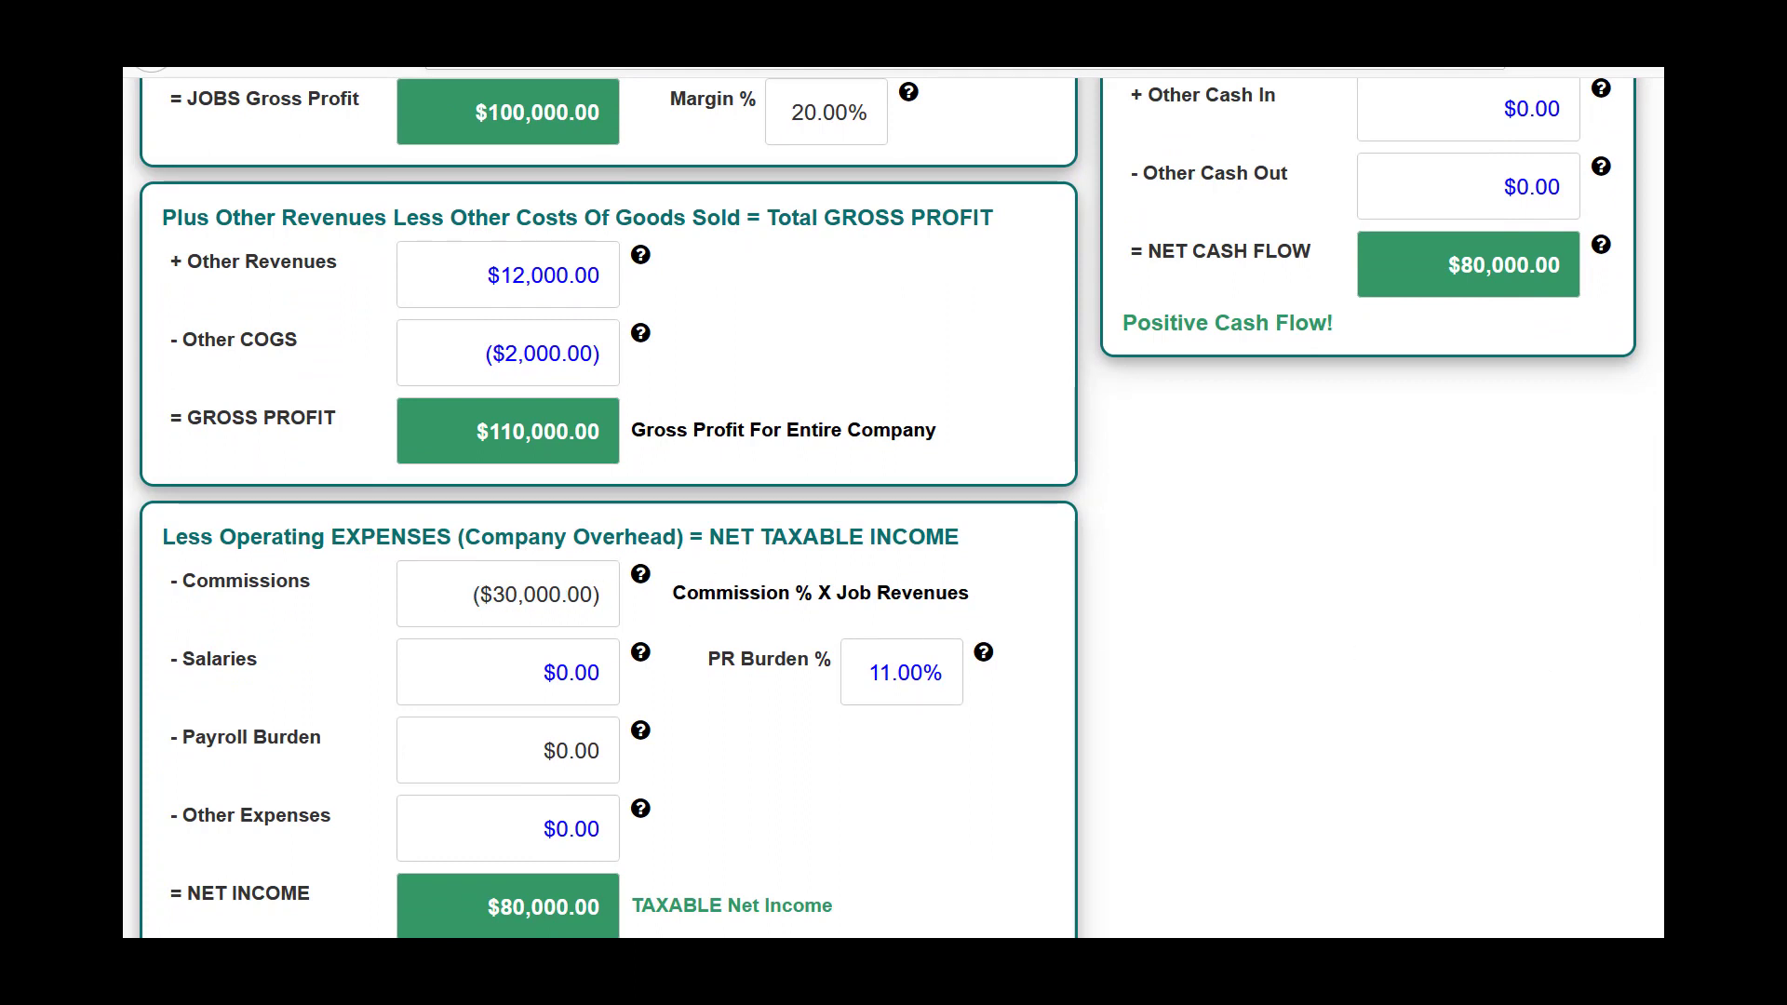
pyautogui.scroll(2, 889, 505)
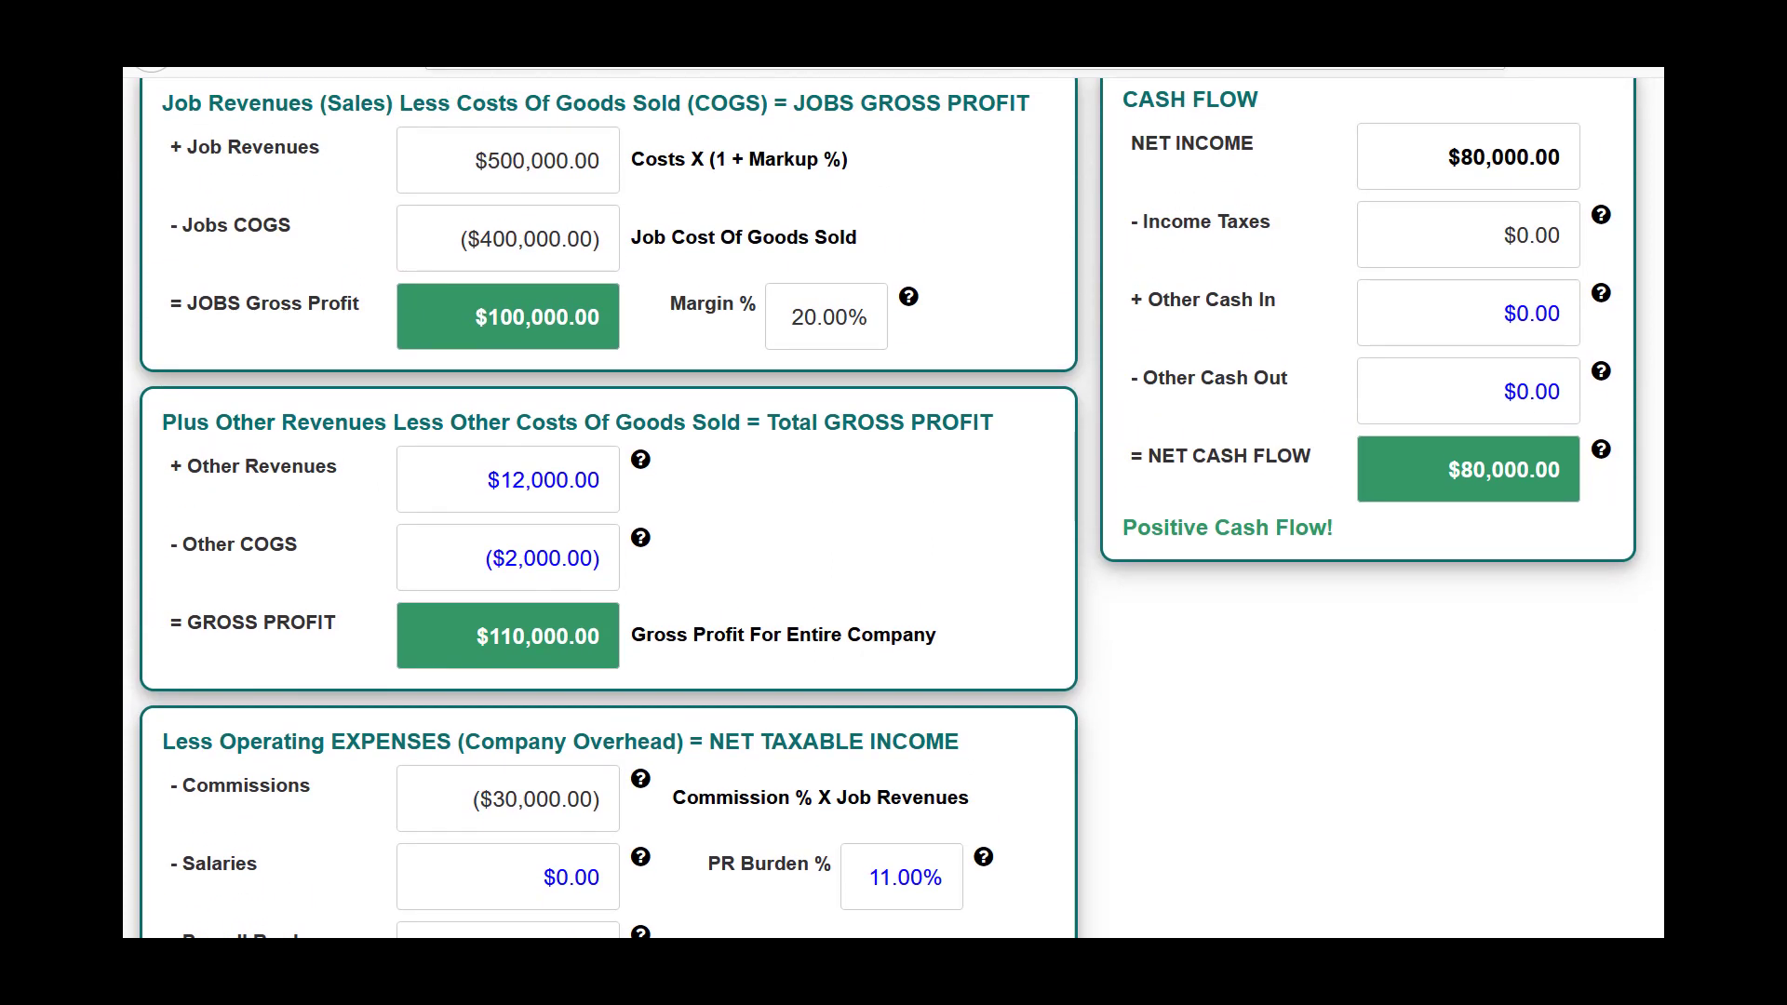
pyautogui.scroll(-1, 890, 687)
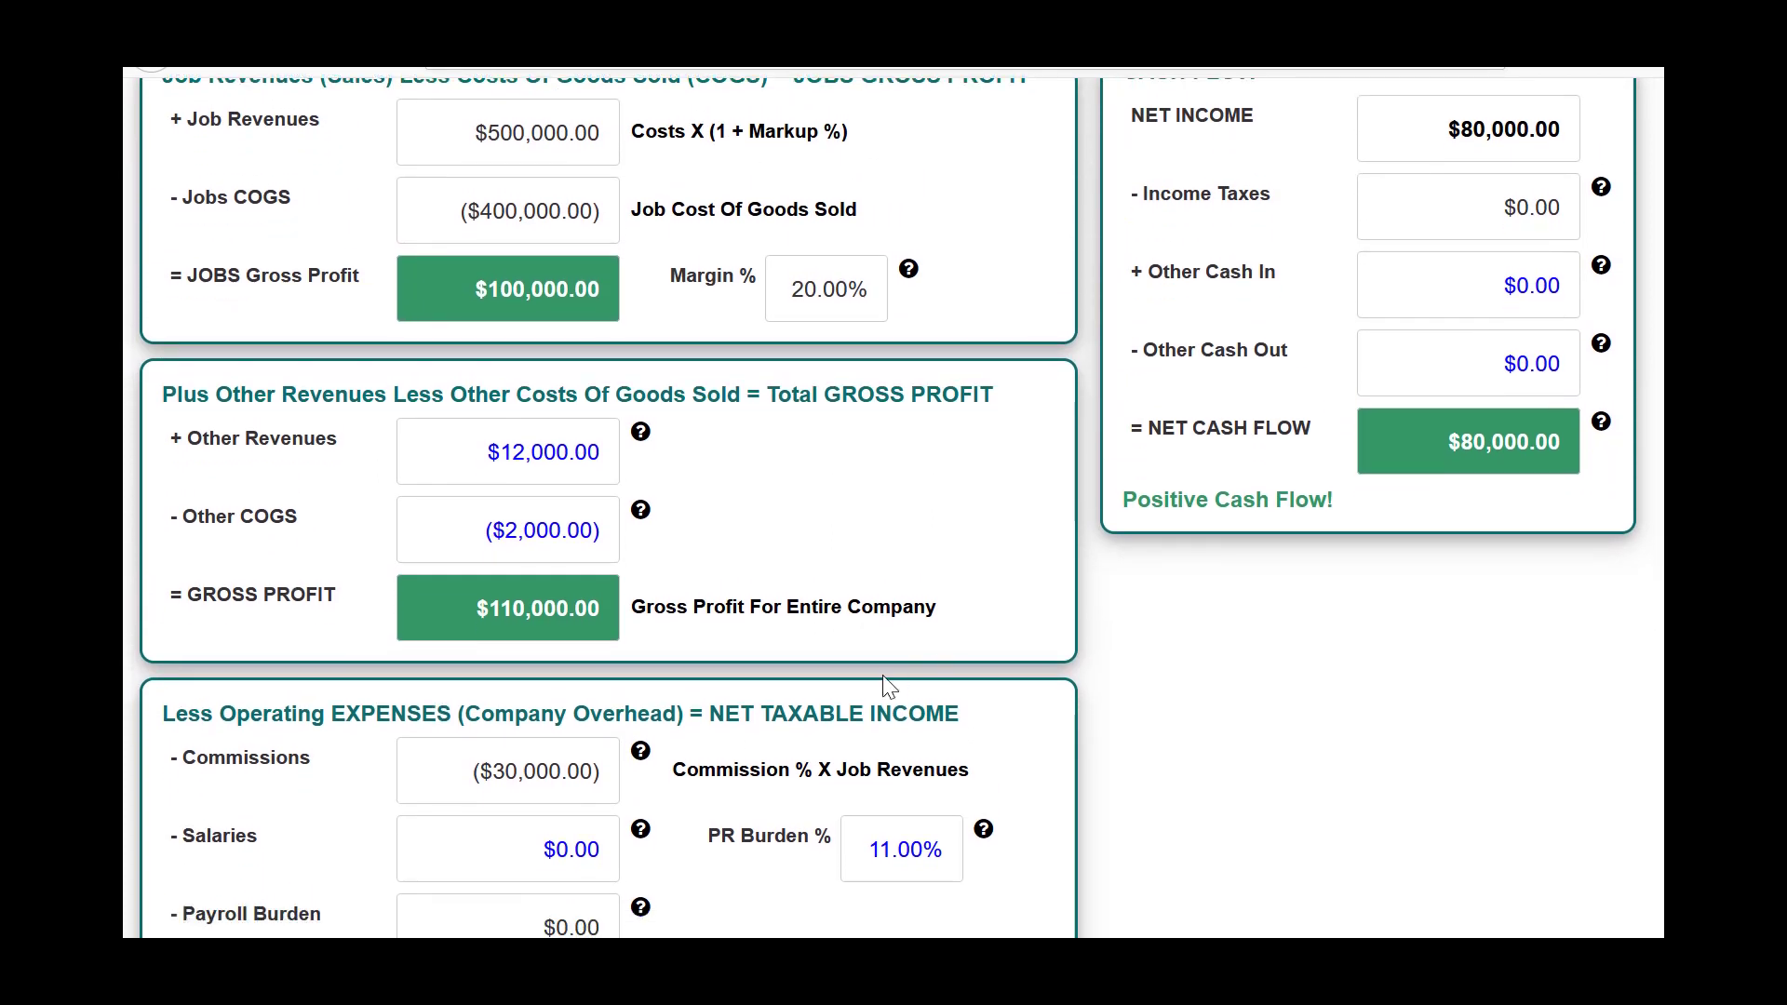
pyautogui.click(640, 752)
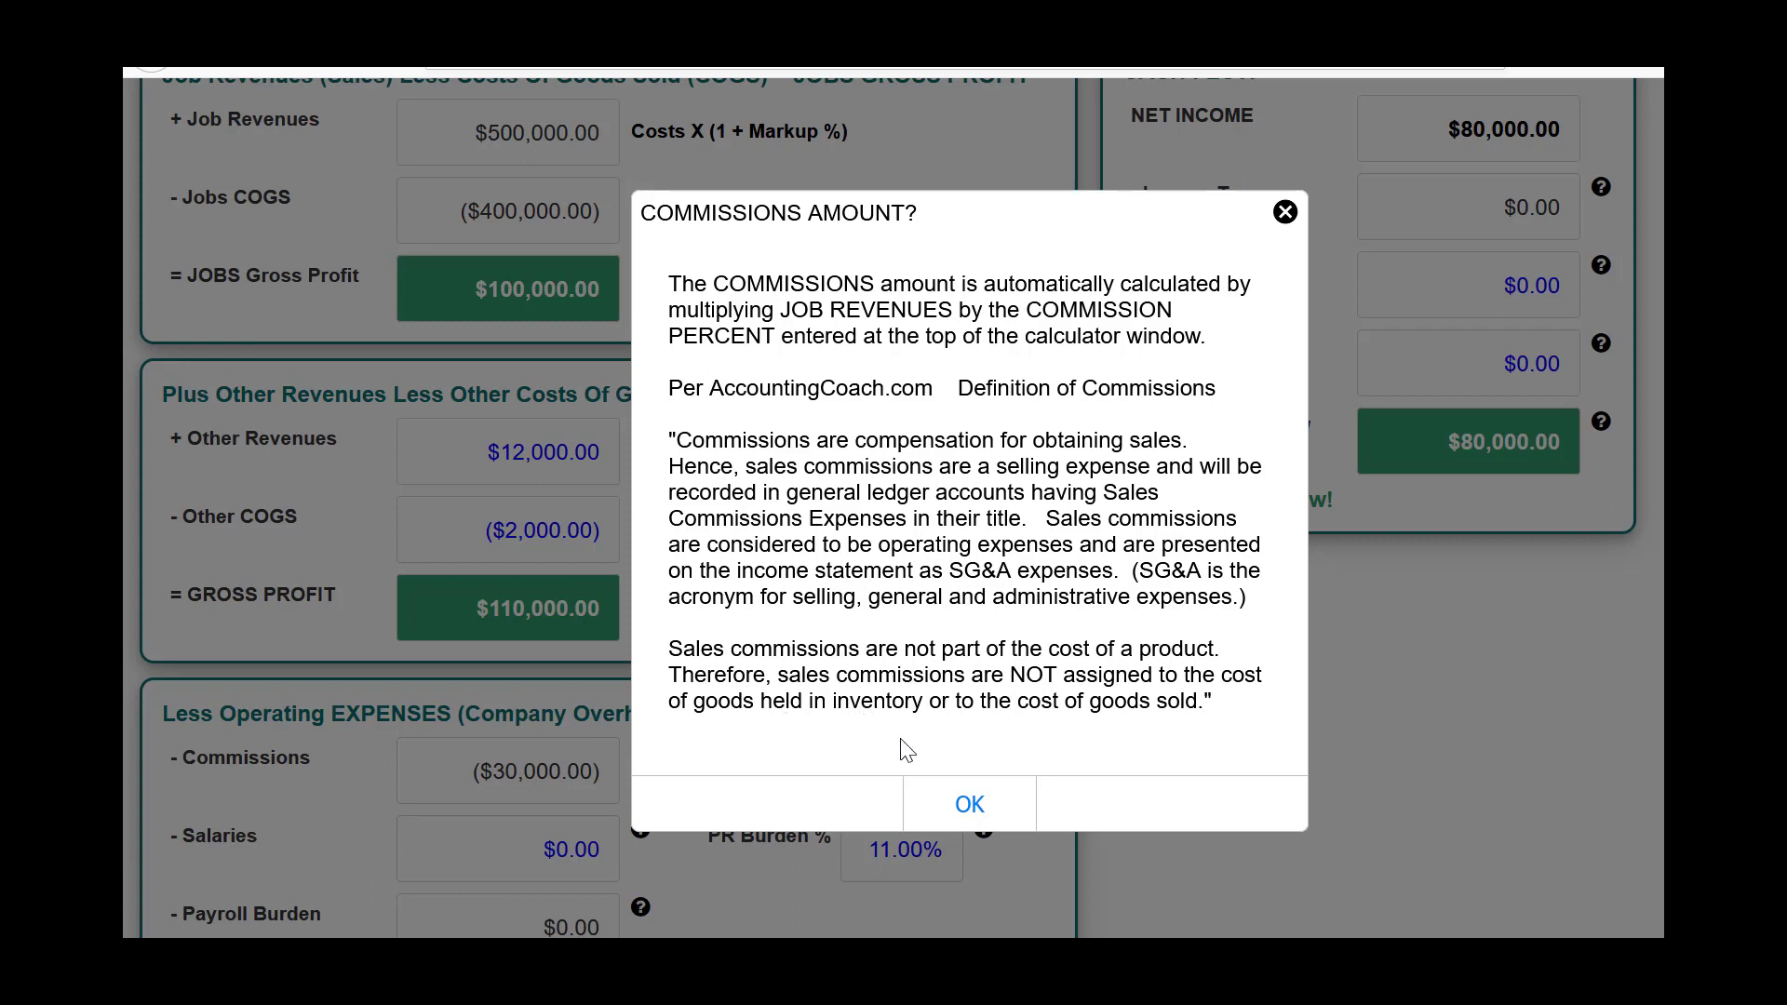
pyautogui.click(968, 806)
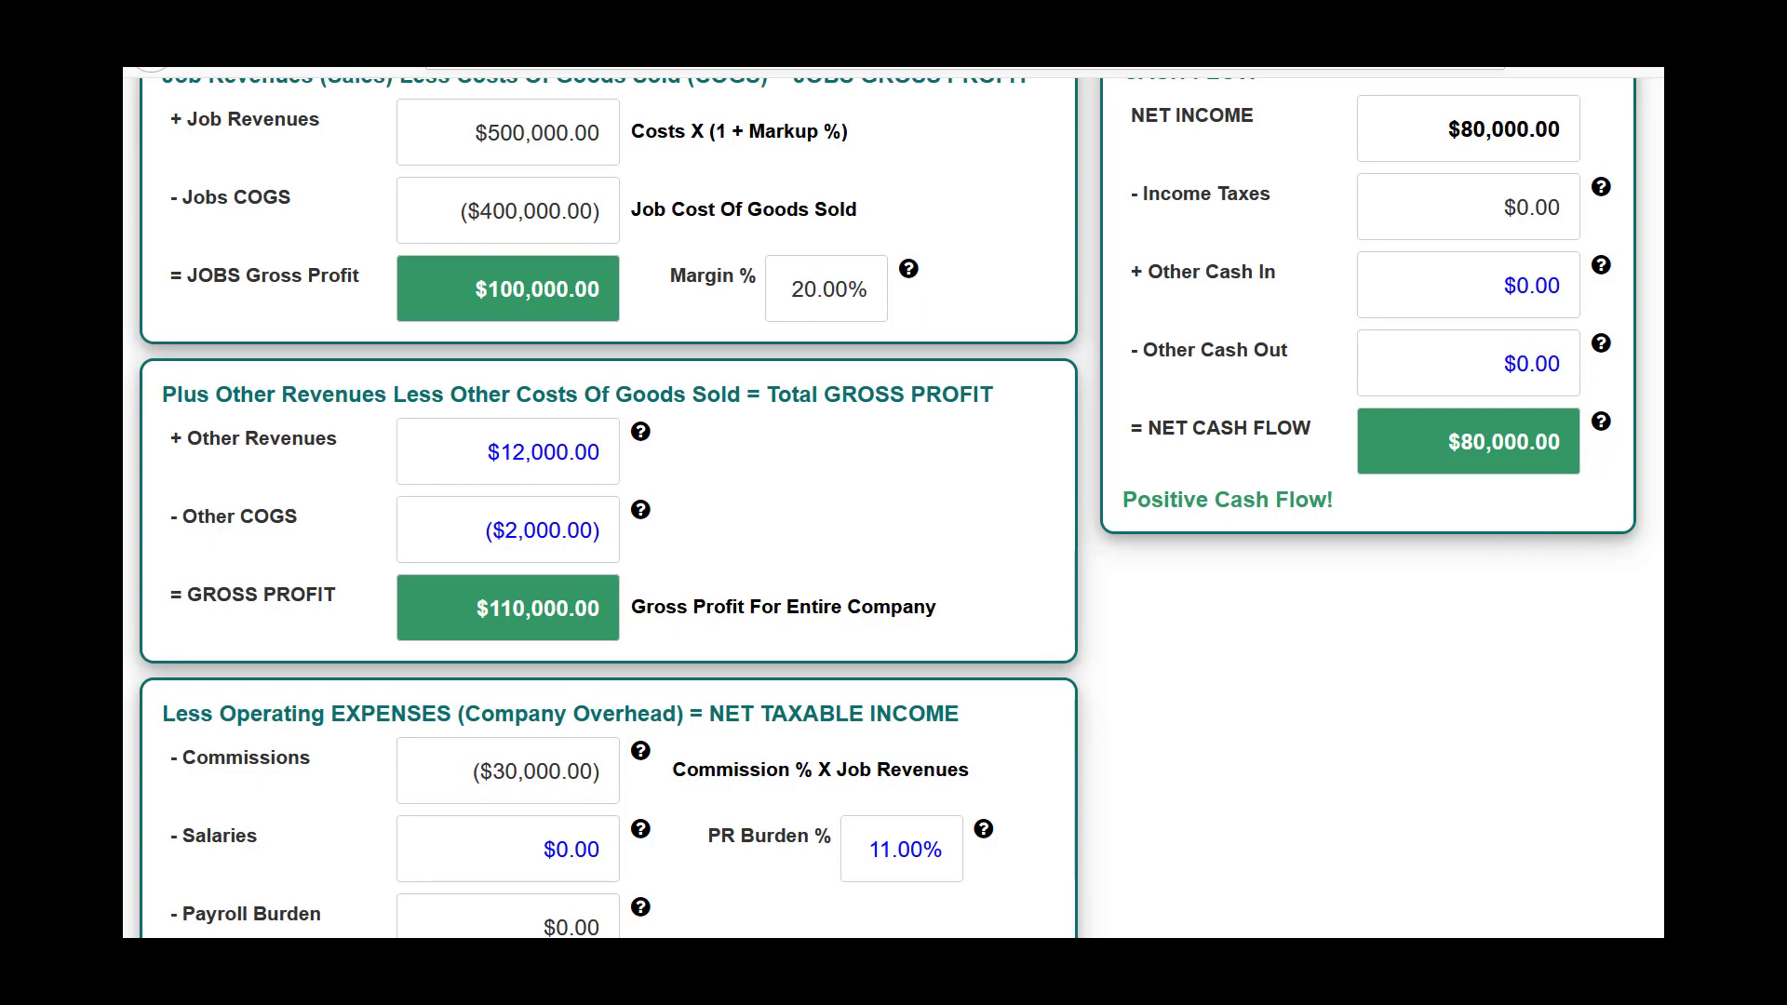
# Enter Salaries of -60000 in the operating expenses section
pyautogui.scroll(-2, 889, 508)
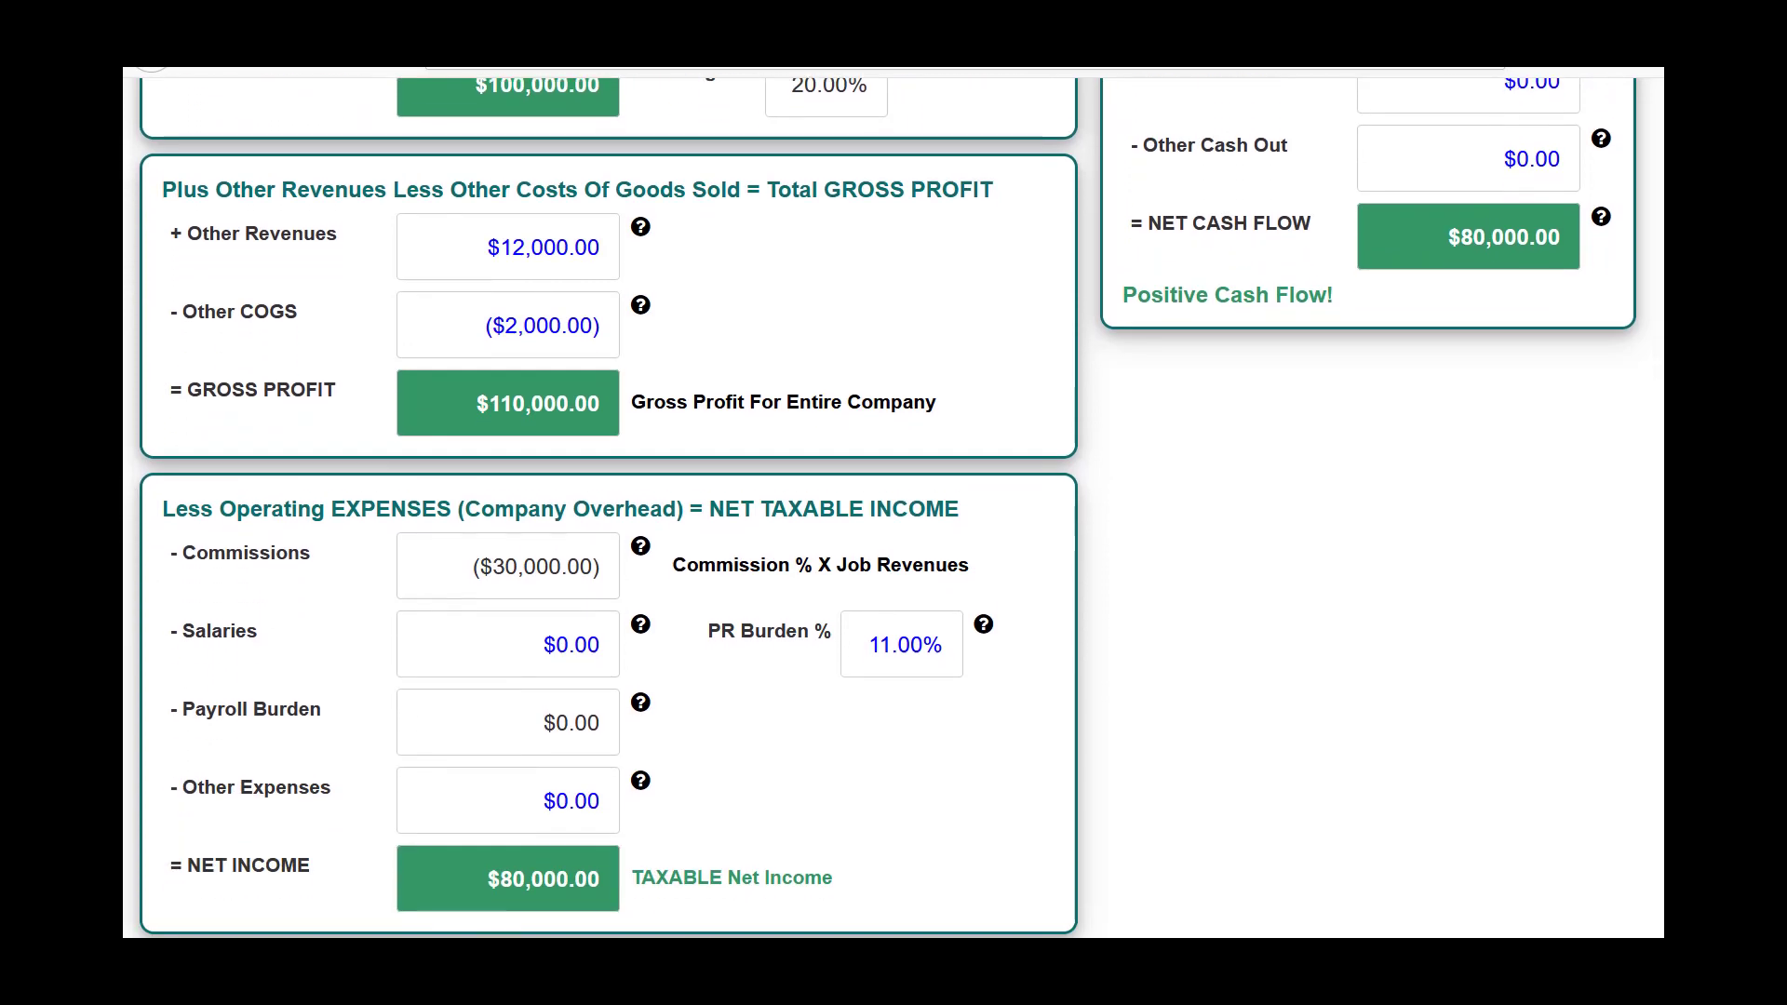
pyautogui.click(541, 636)
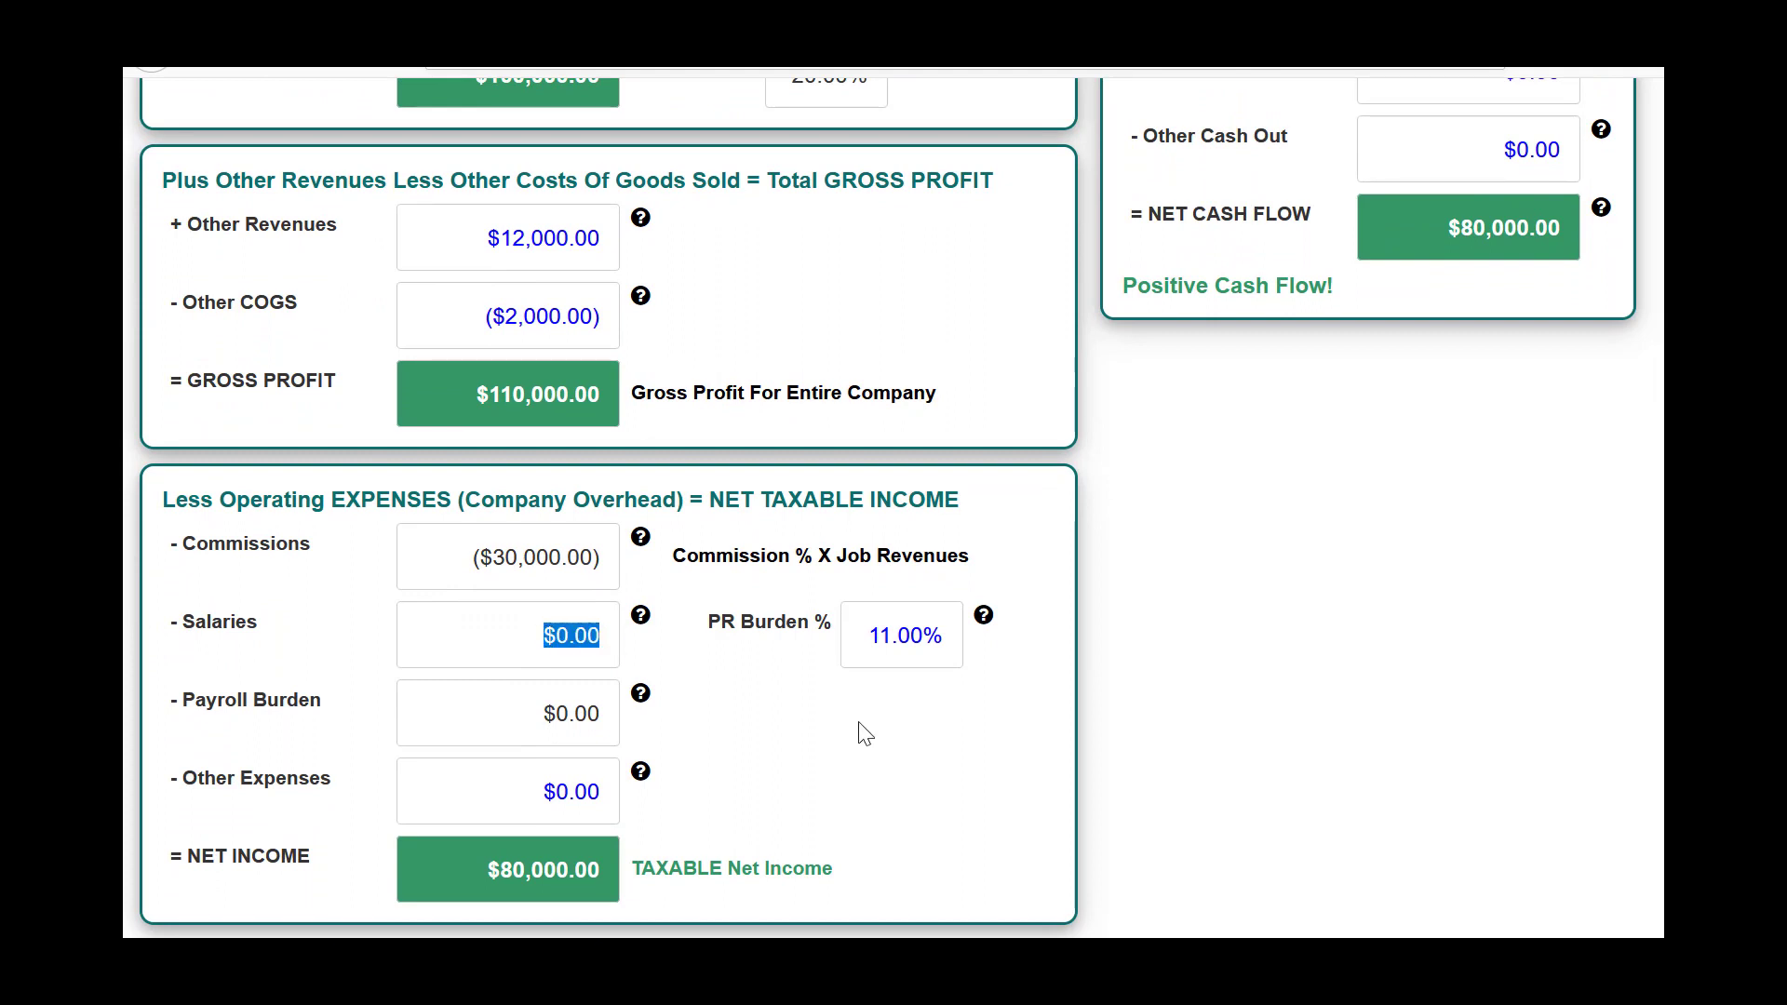
pyautogui.write('-60000')
pyautogui.press('Tab')
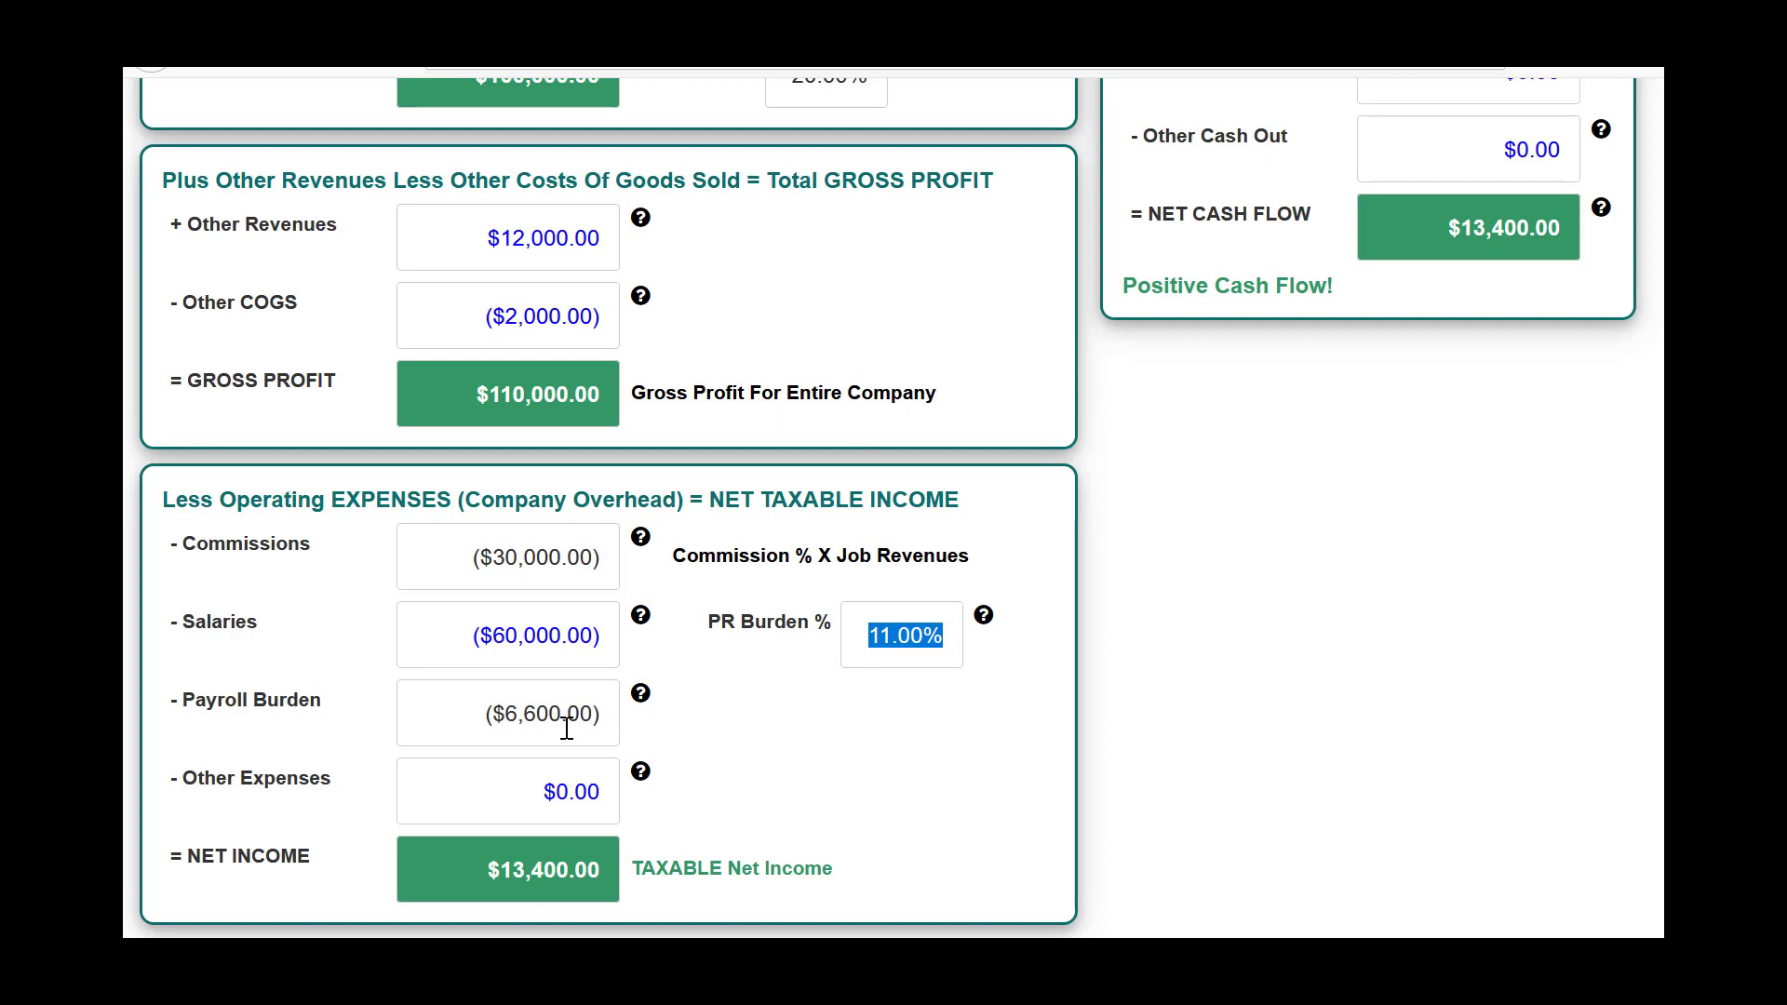
# Review the explanation of other overhead expenses and set Other Expenses to -24000
pyautogui.click(518, 791)
pyautogui.click(639, 777)
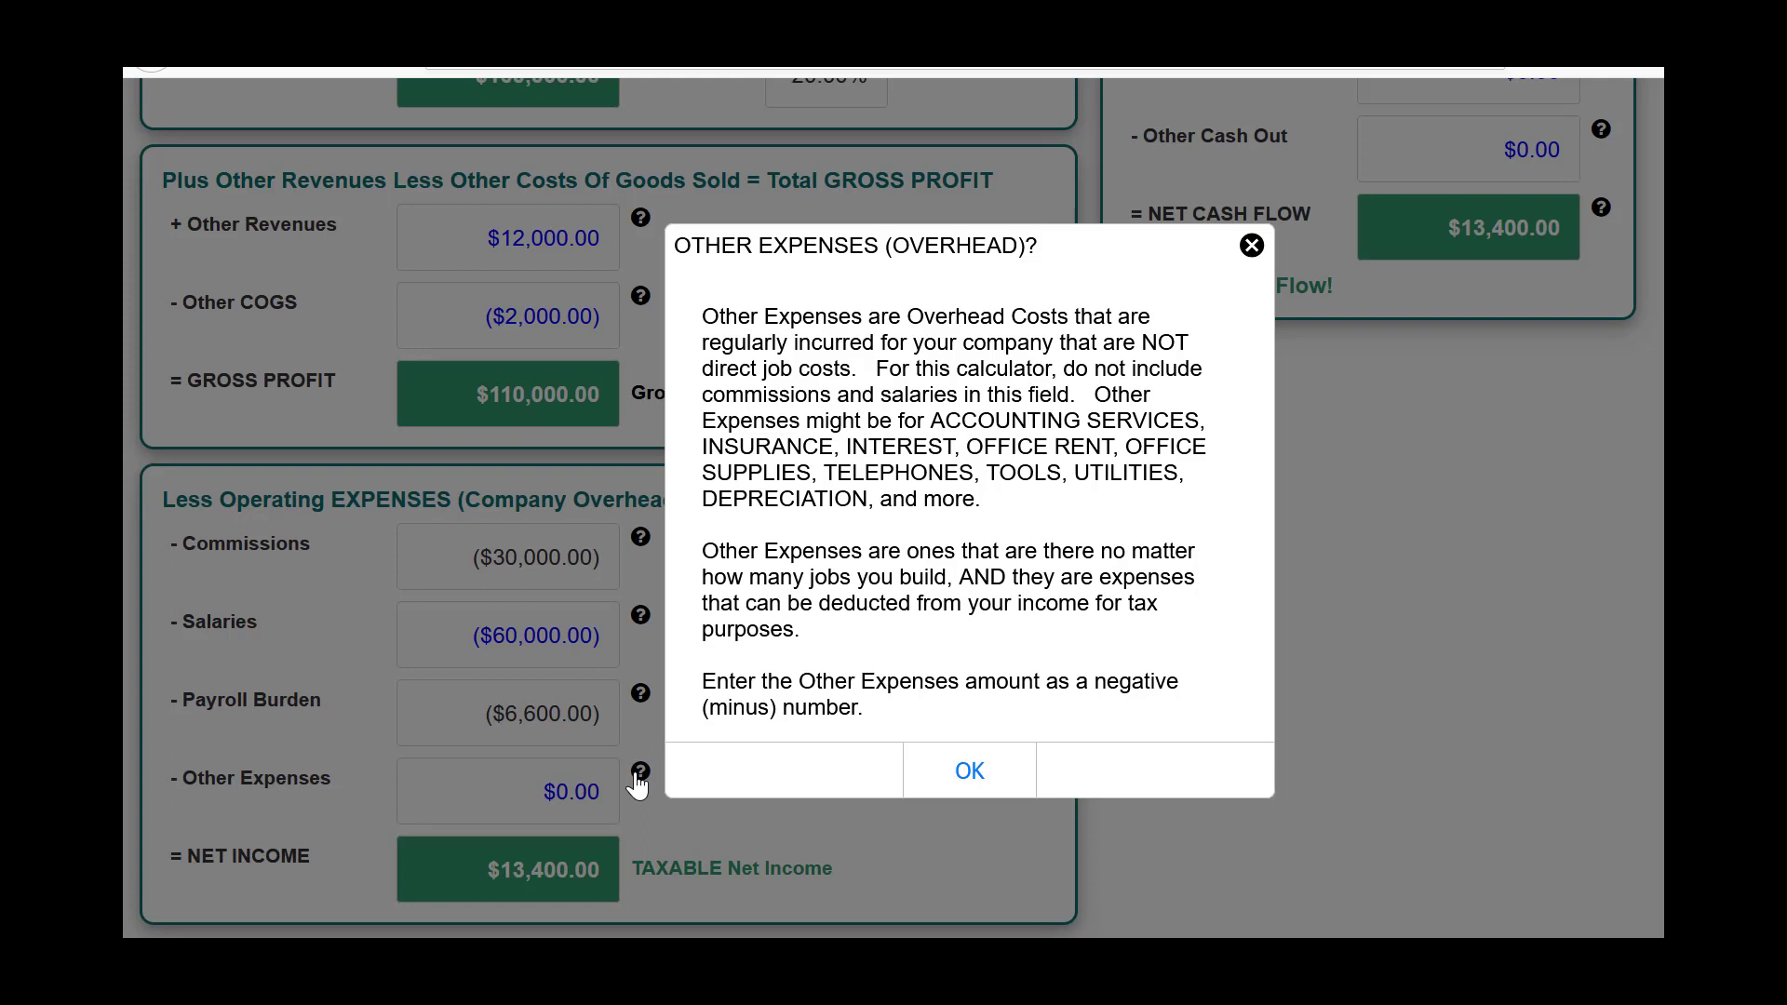
pyautogui.click(947, 779)
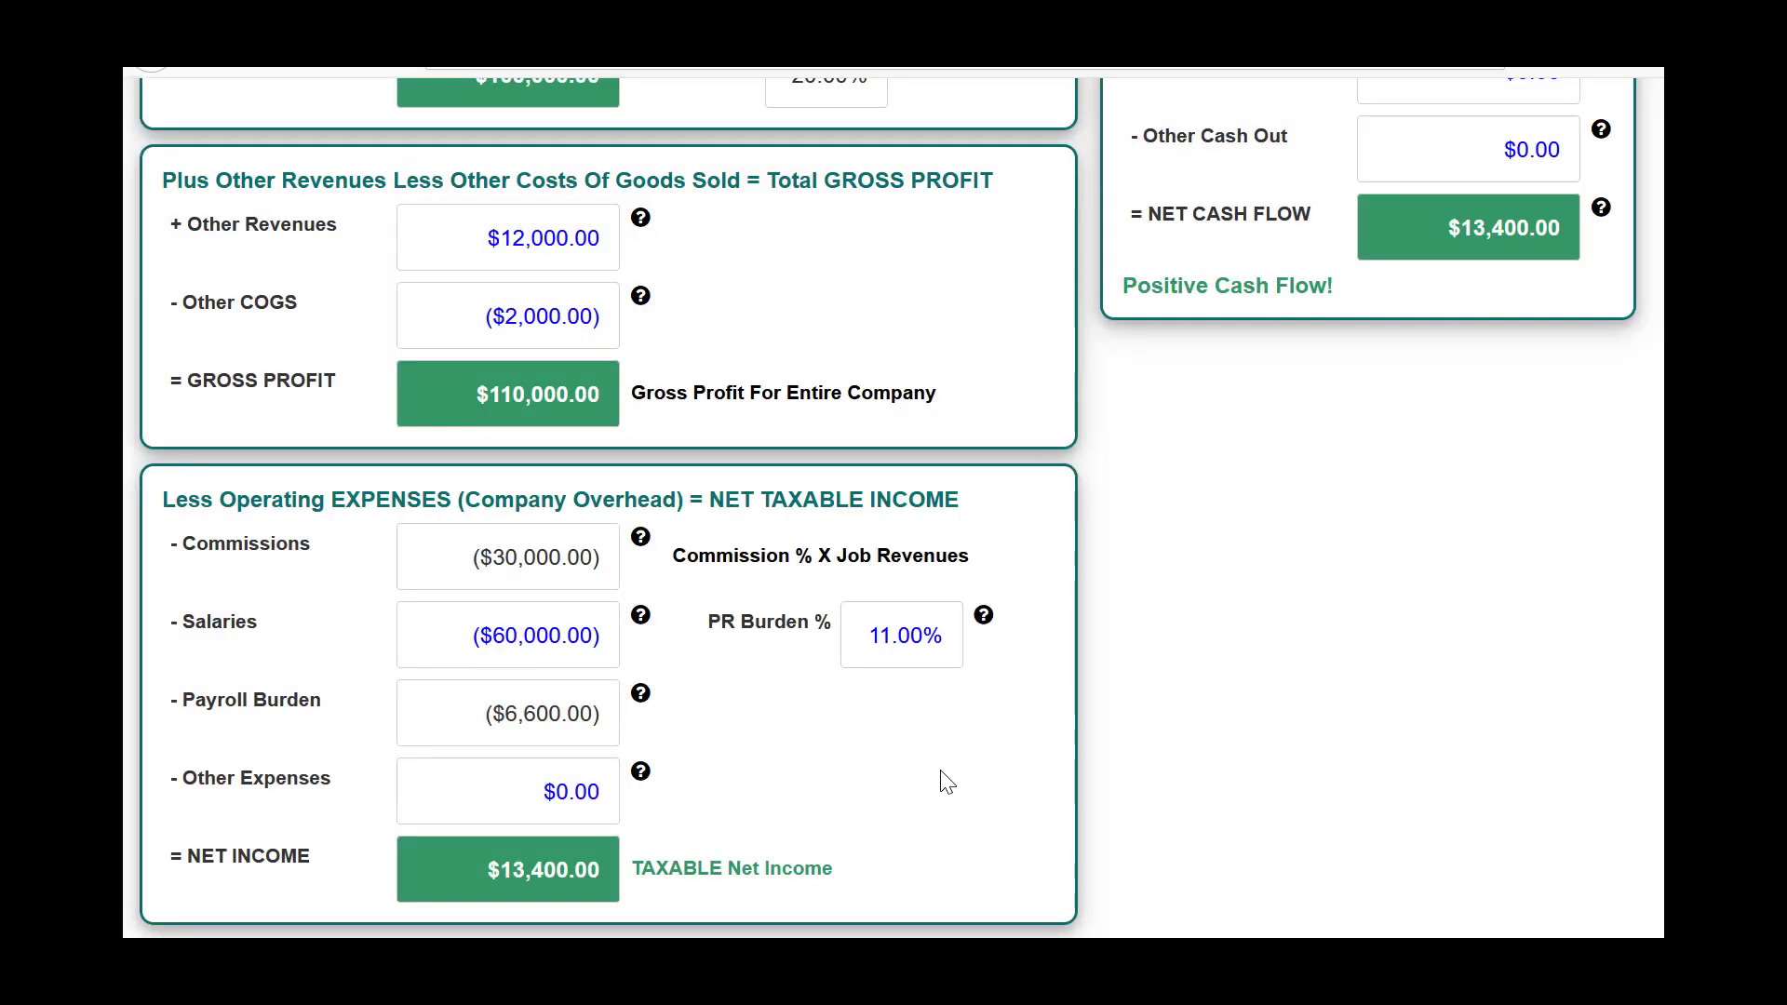
pyautogui.click(568, 791)
pyautogui.write('24')
pyautogui.press('Return')
pyautogui.write('-24000')
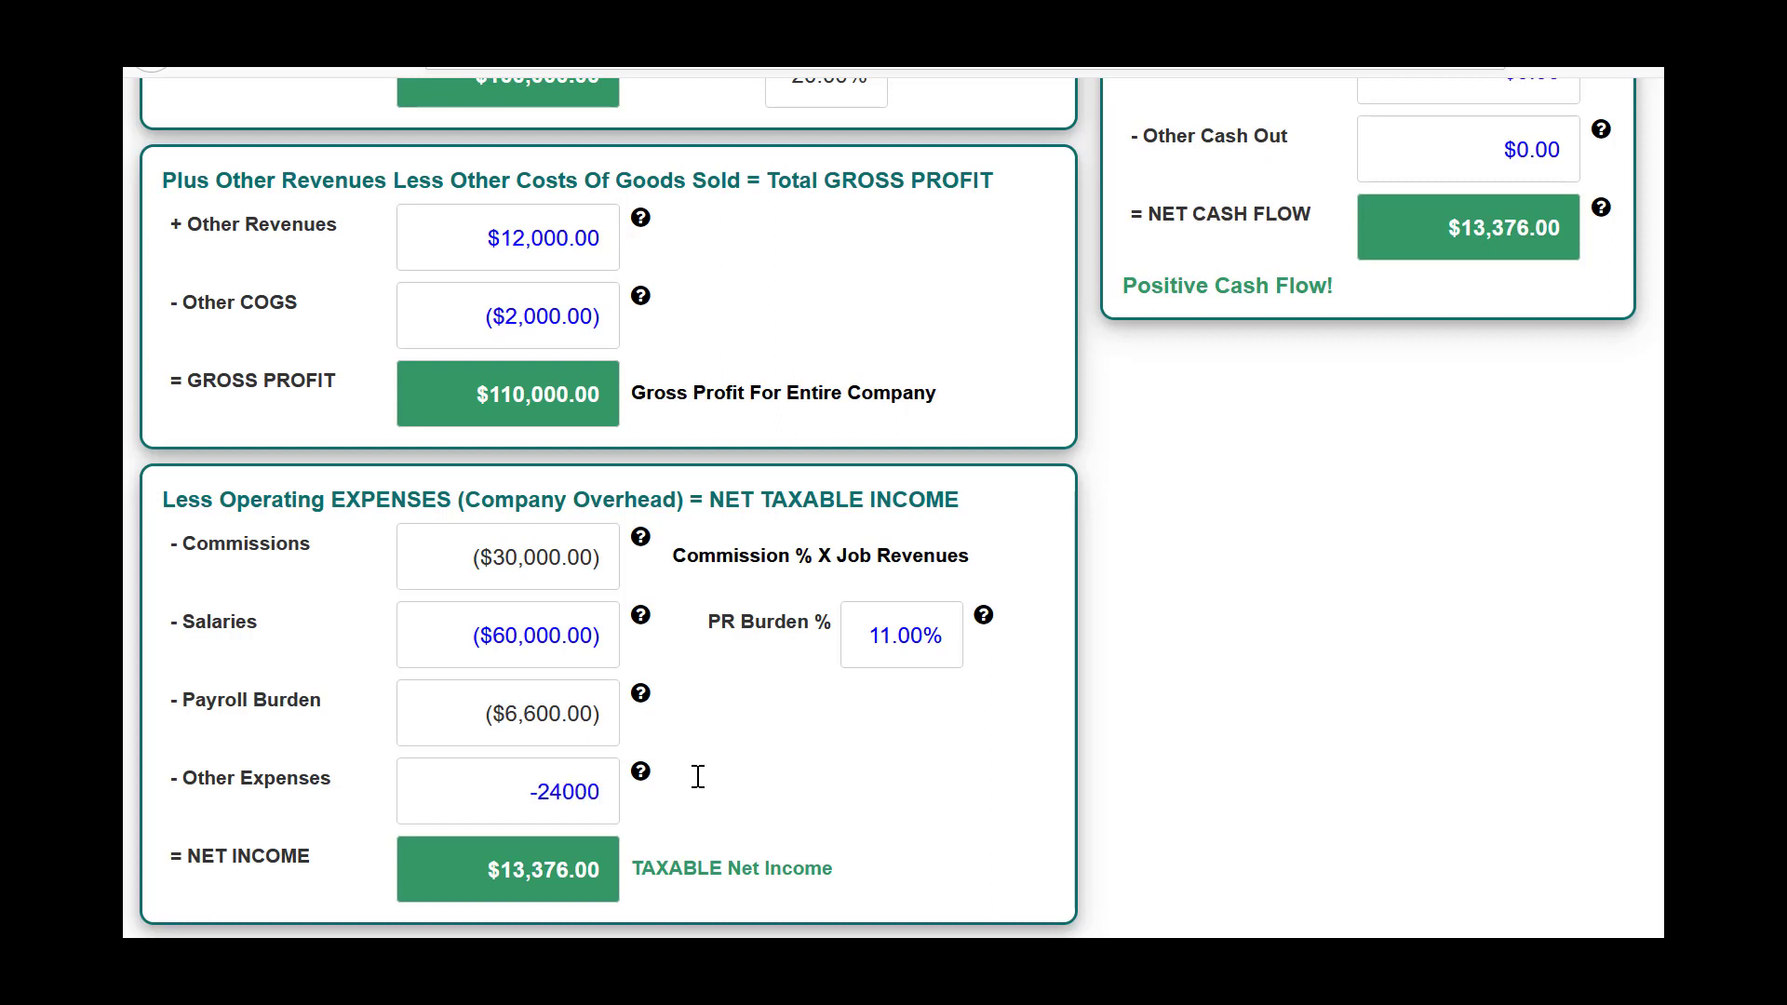
pyautogui.press('Return')
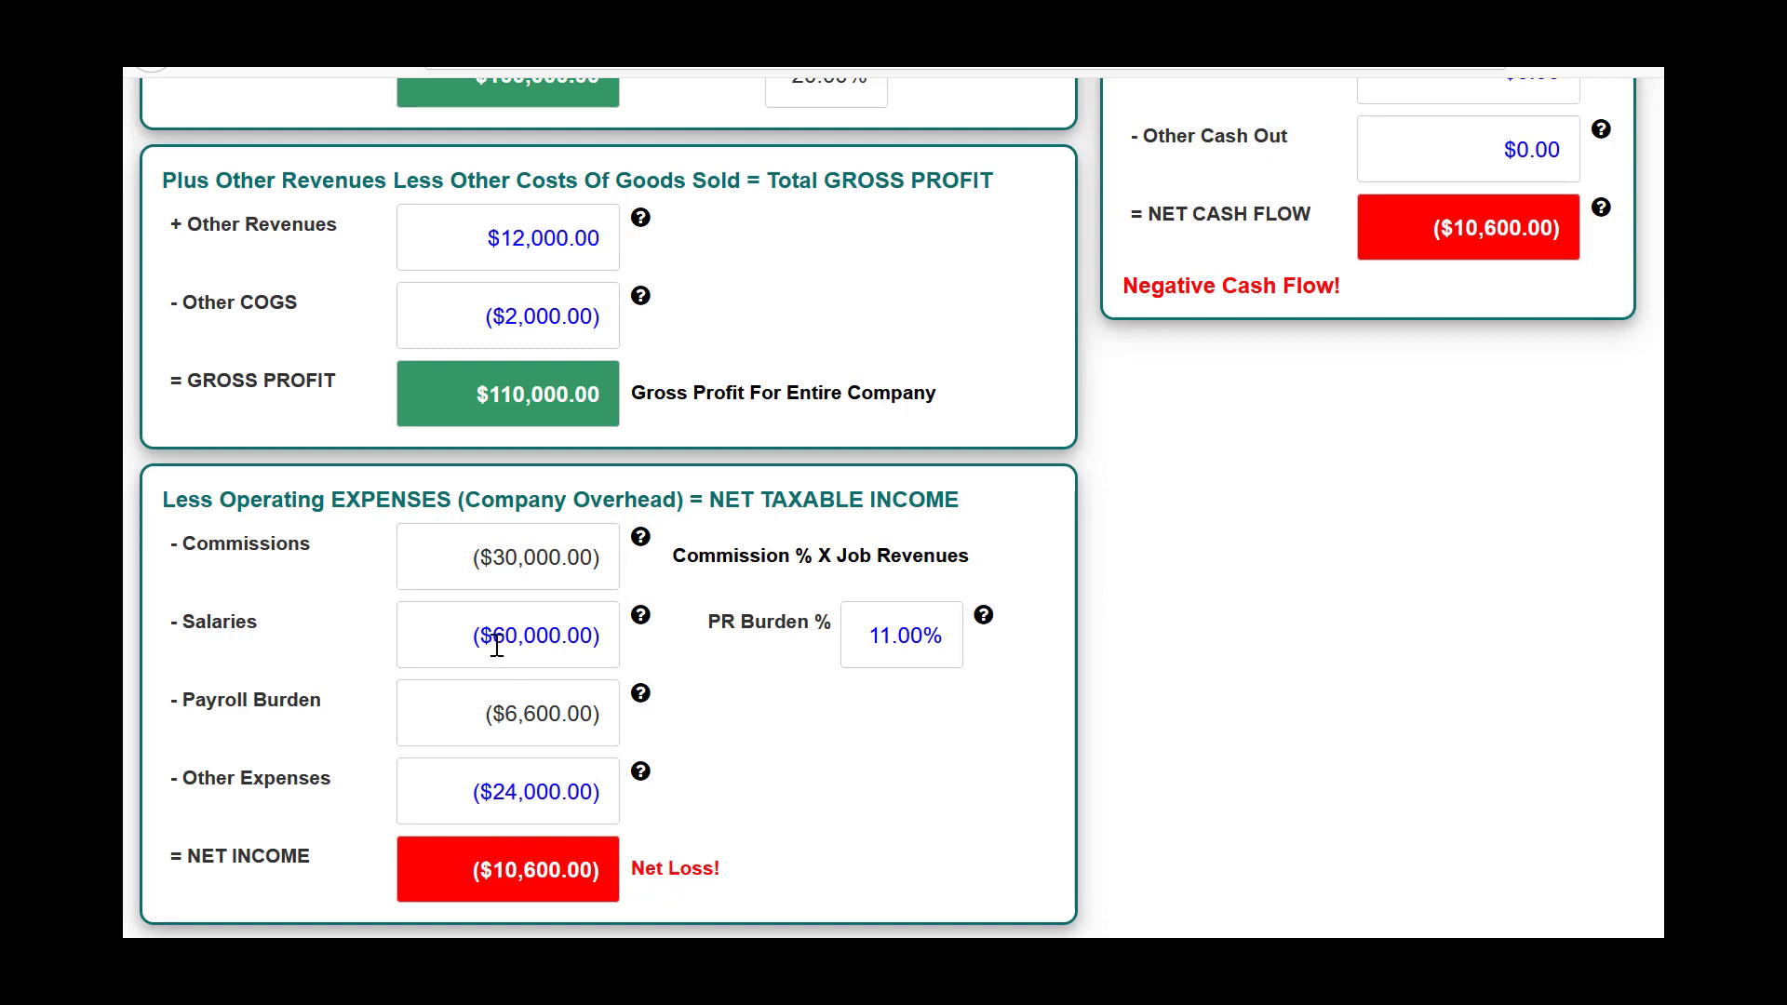
# Change Salaries in the operating expenses section to -40000
pyautogui.click(455, 633)
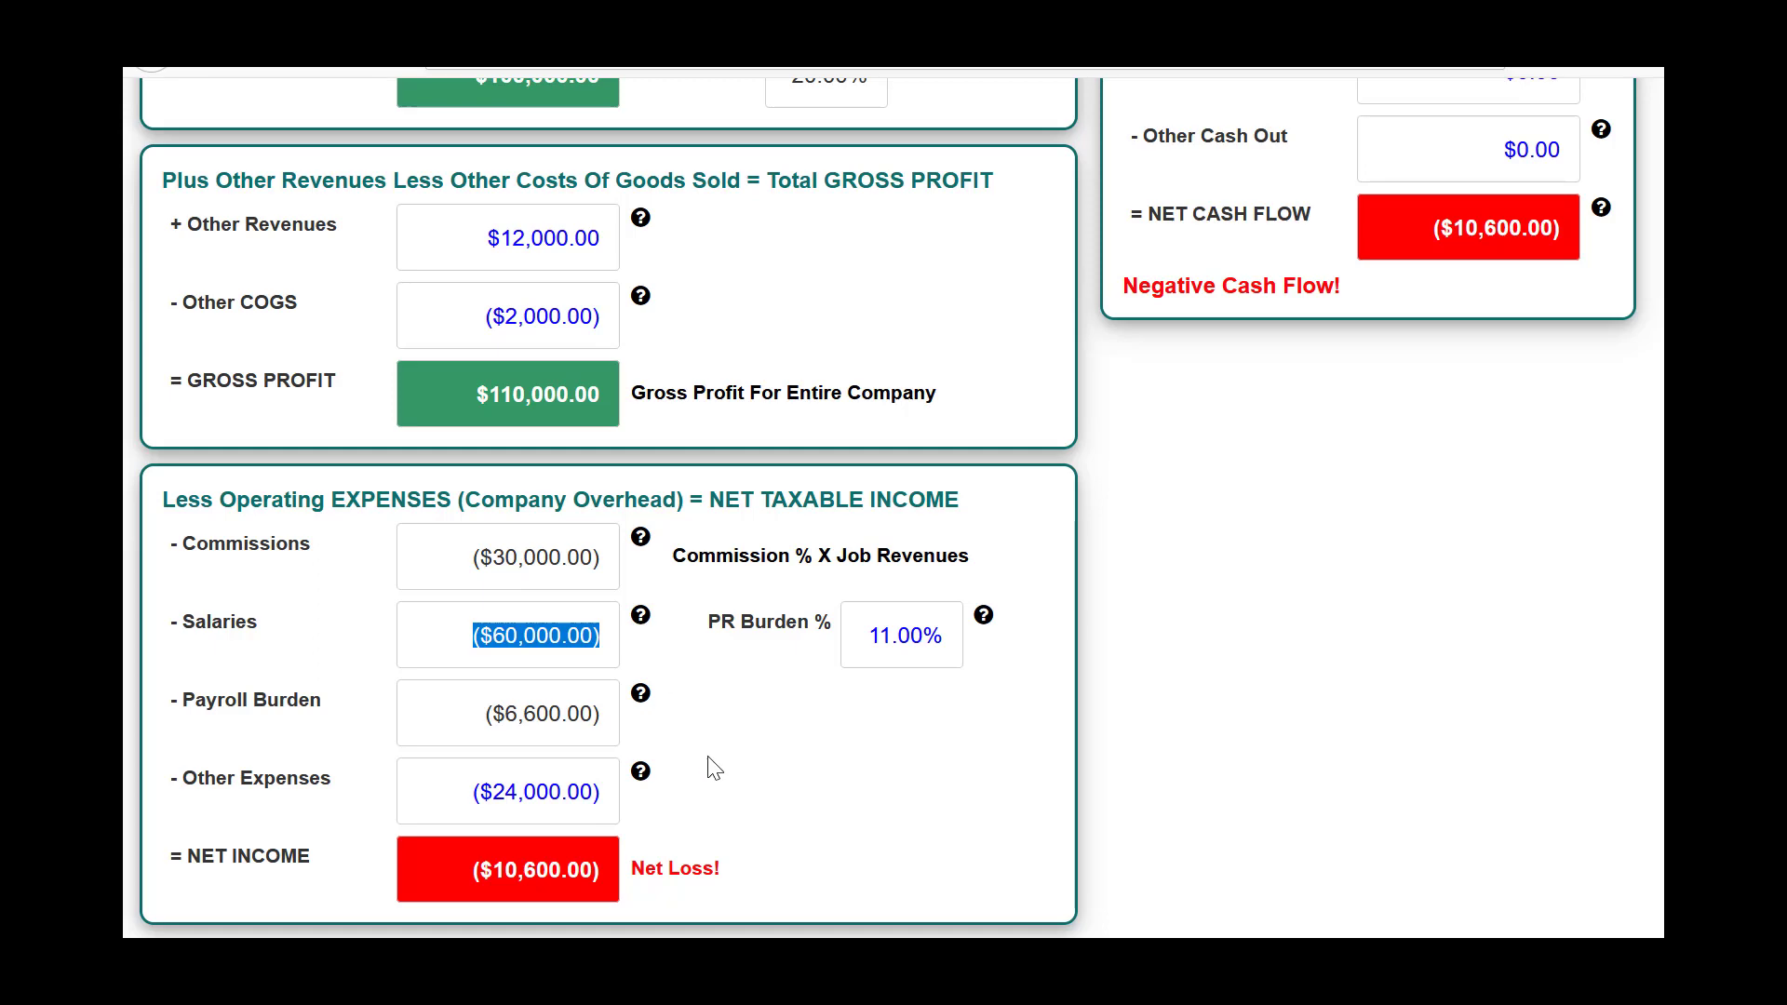
pyautogui.write('-40000')
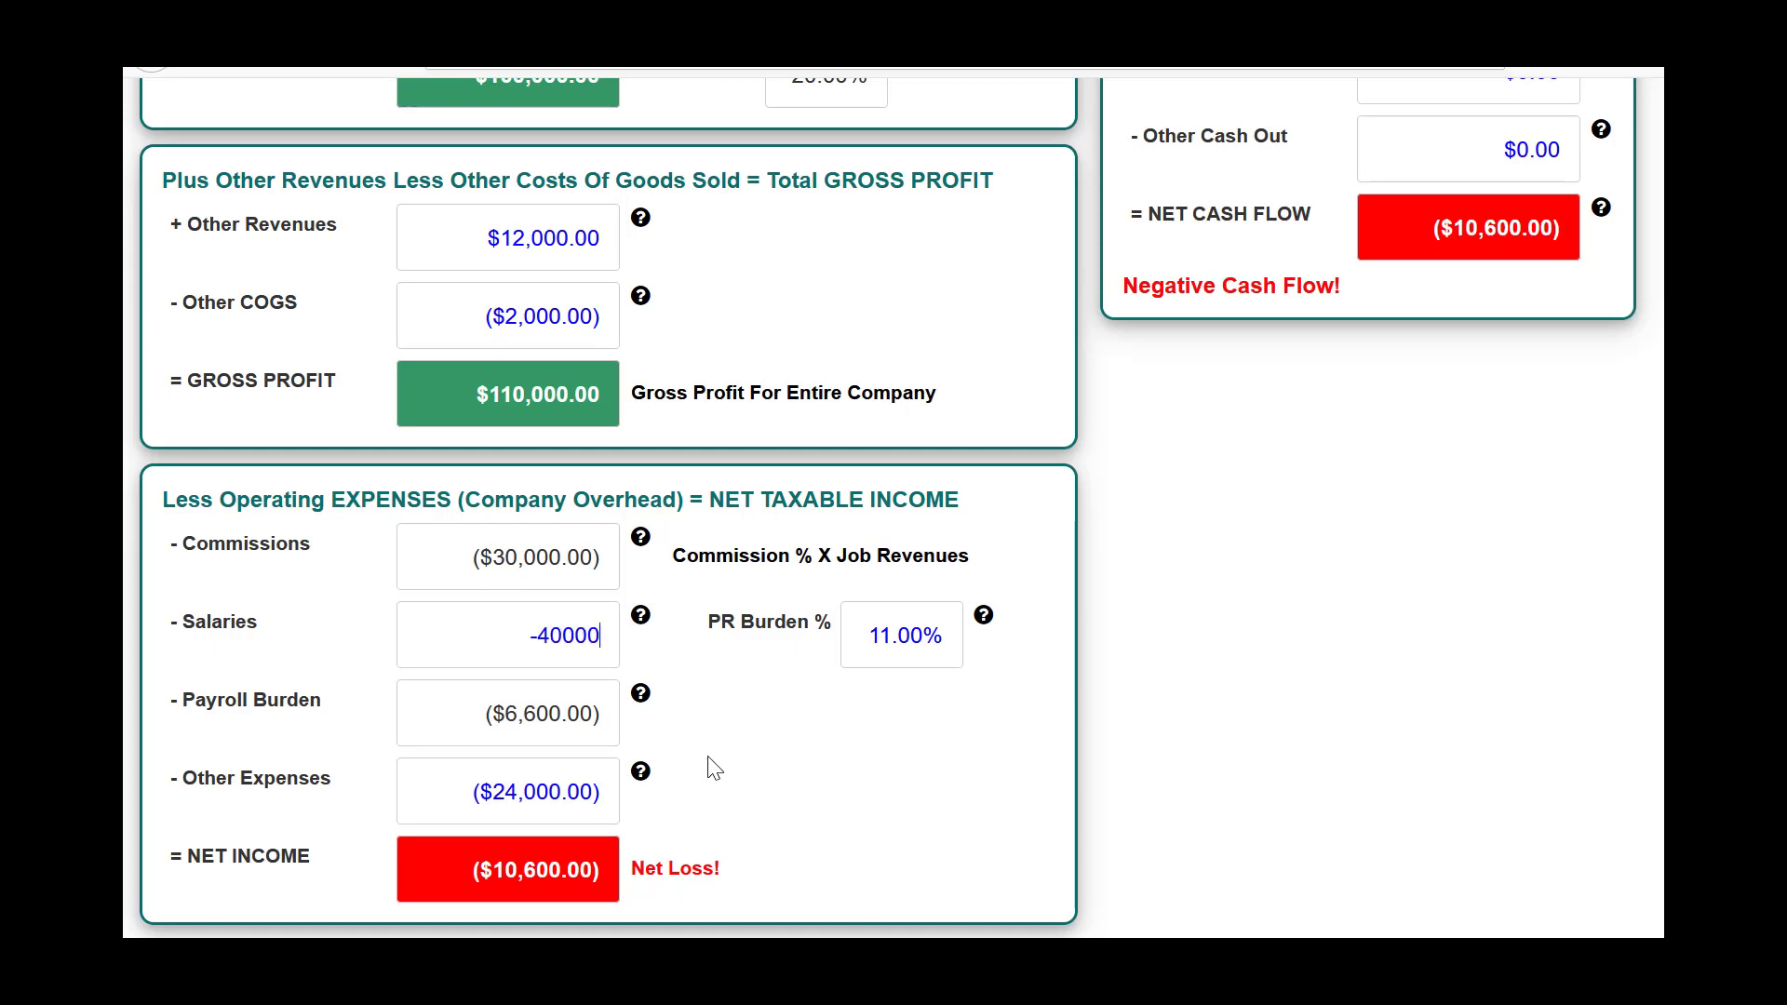
pyautogui.press('Tab')
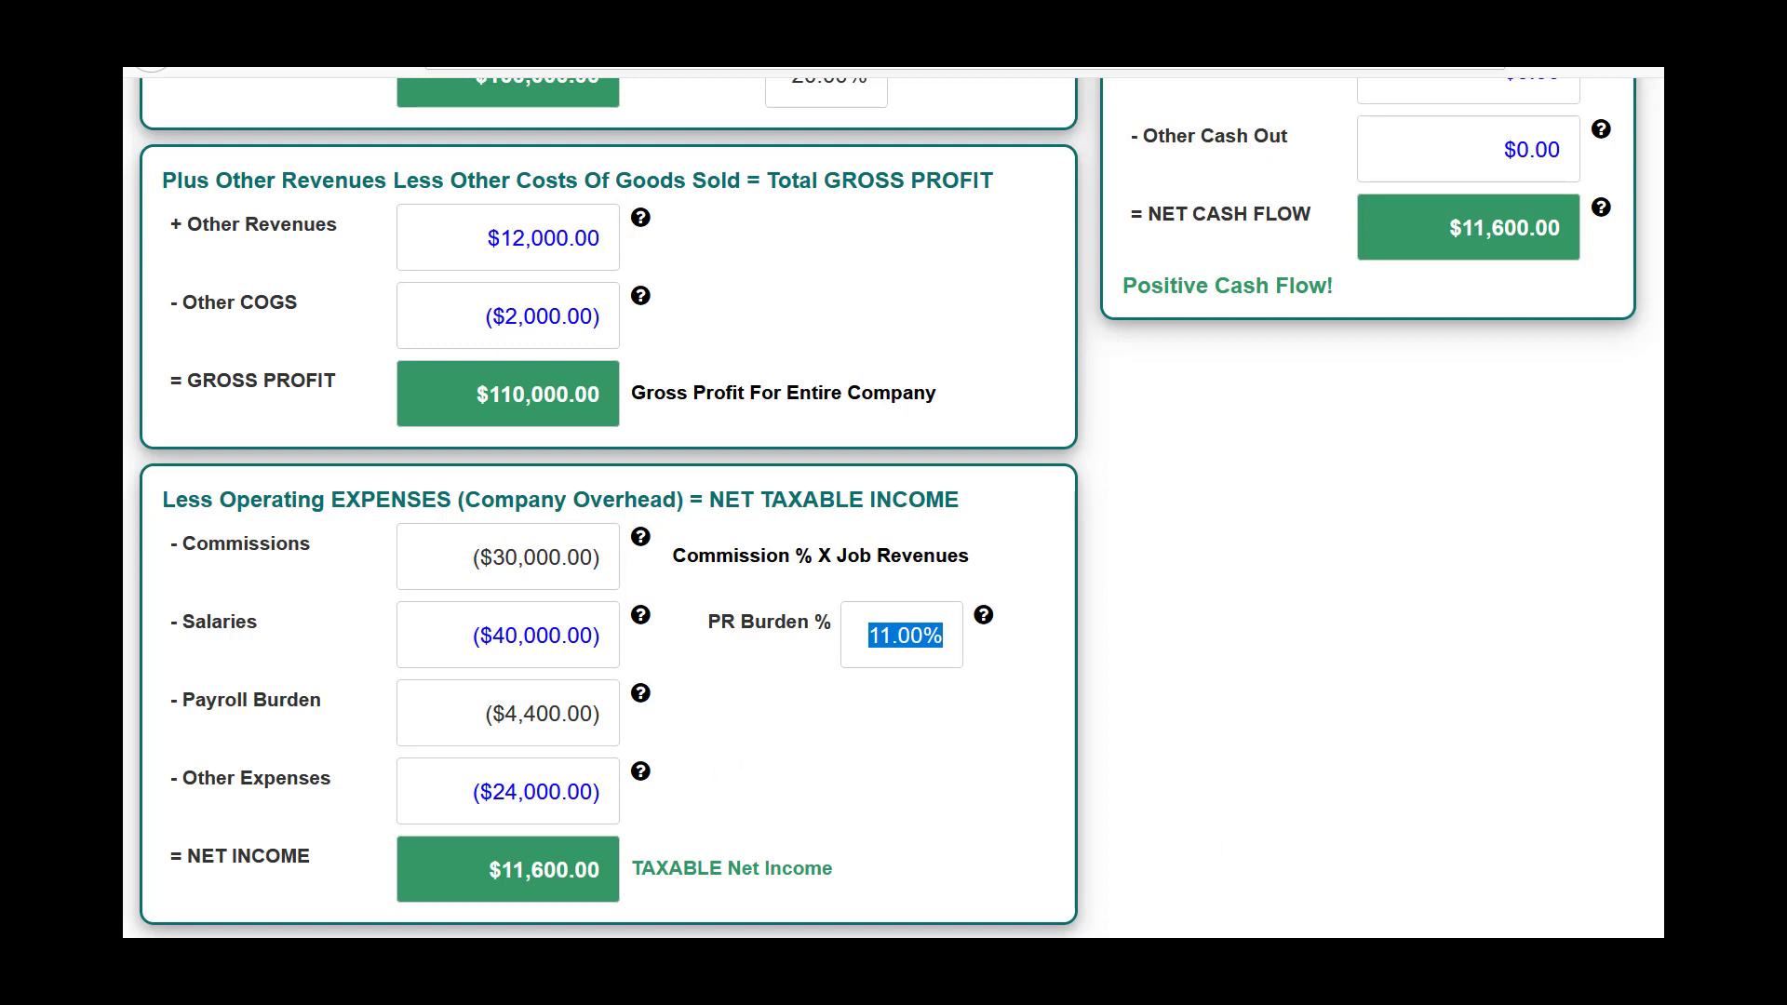
# Read the explanation of the effective income tax rate and set Income Tax % to 28
pyautogui.scroll(5, 891, 508)
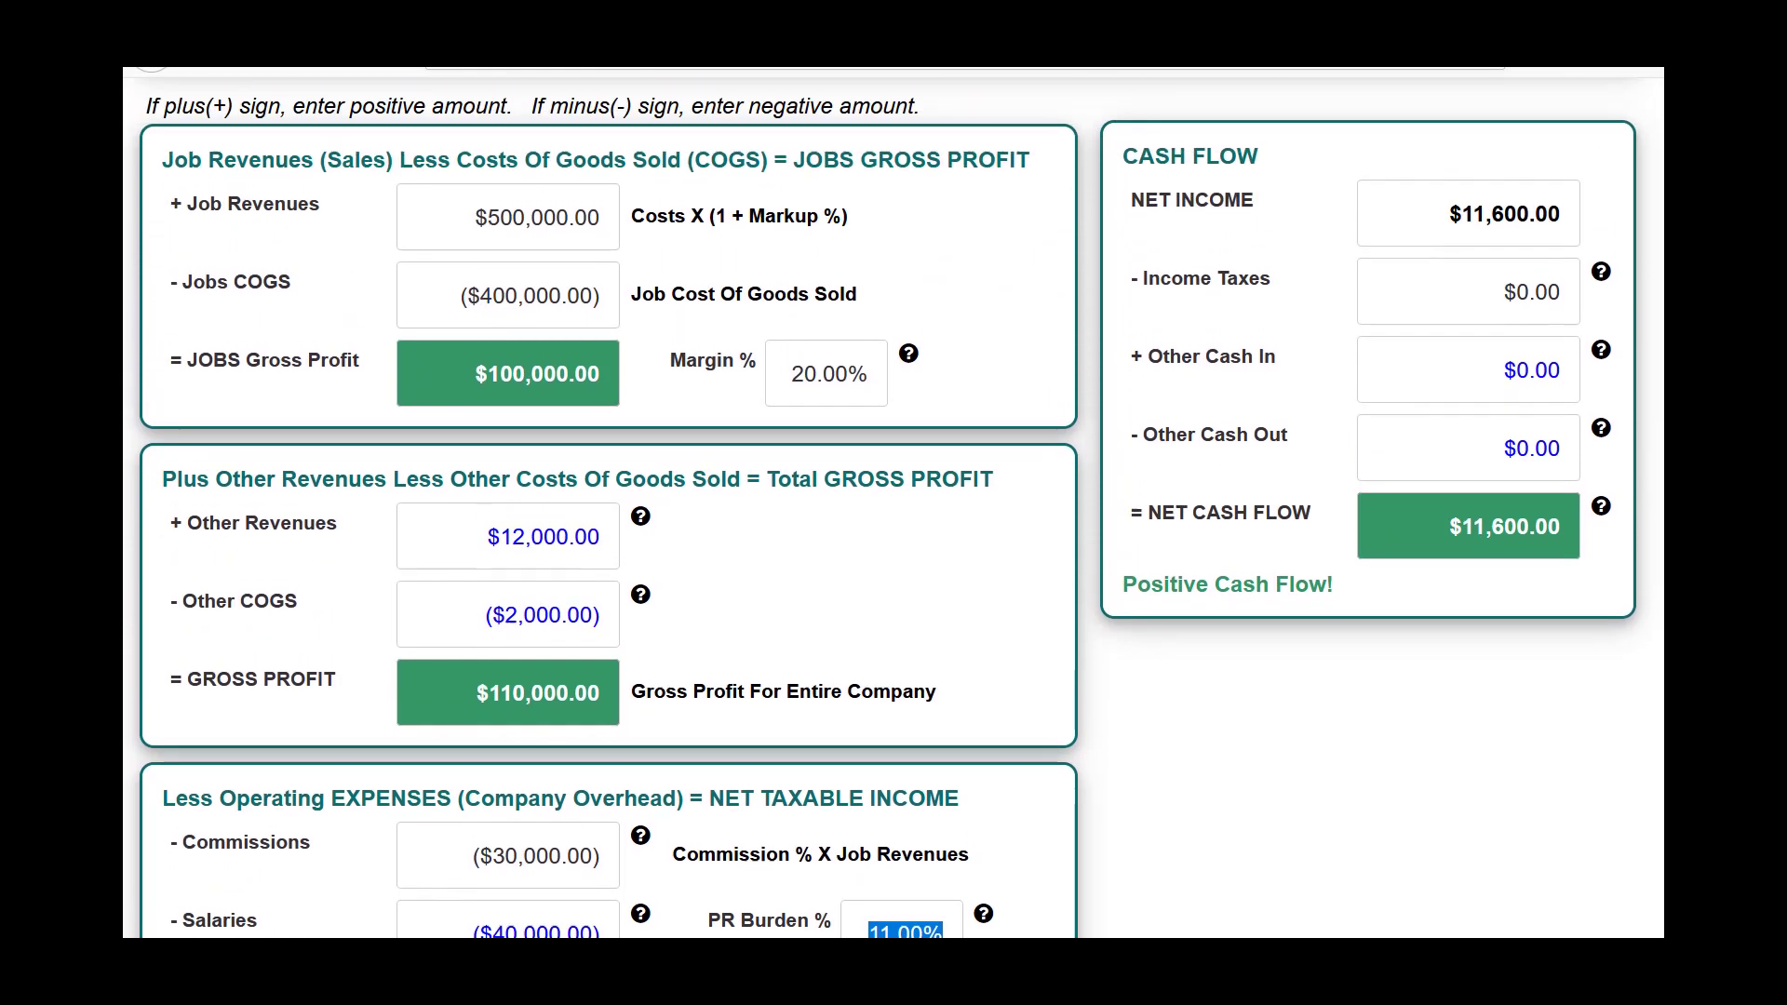
pyautogui.scroll(1, 890, 508)
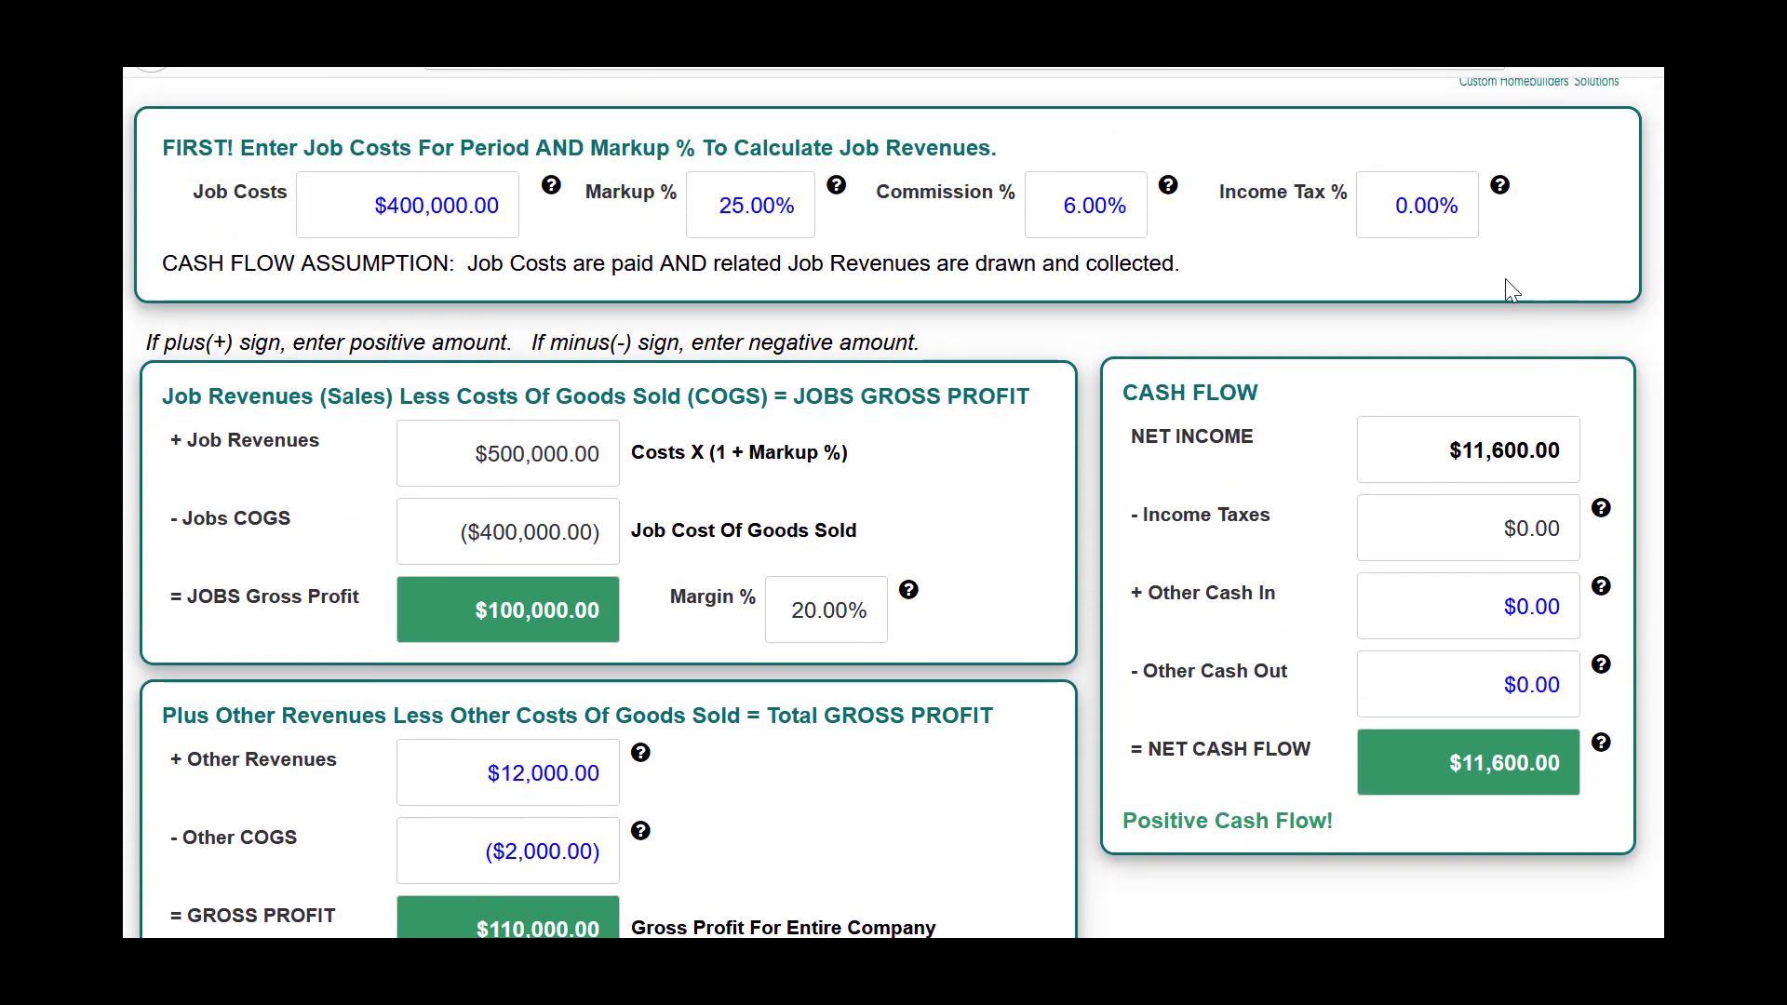
pyautogui.click(1499, 186)
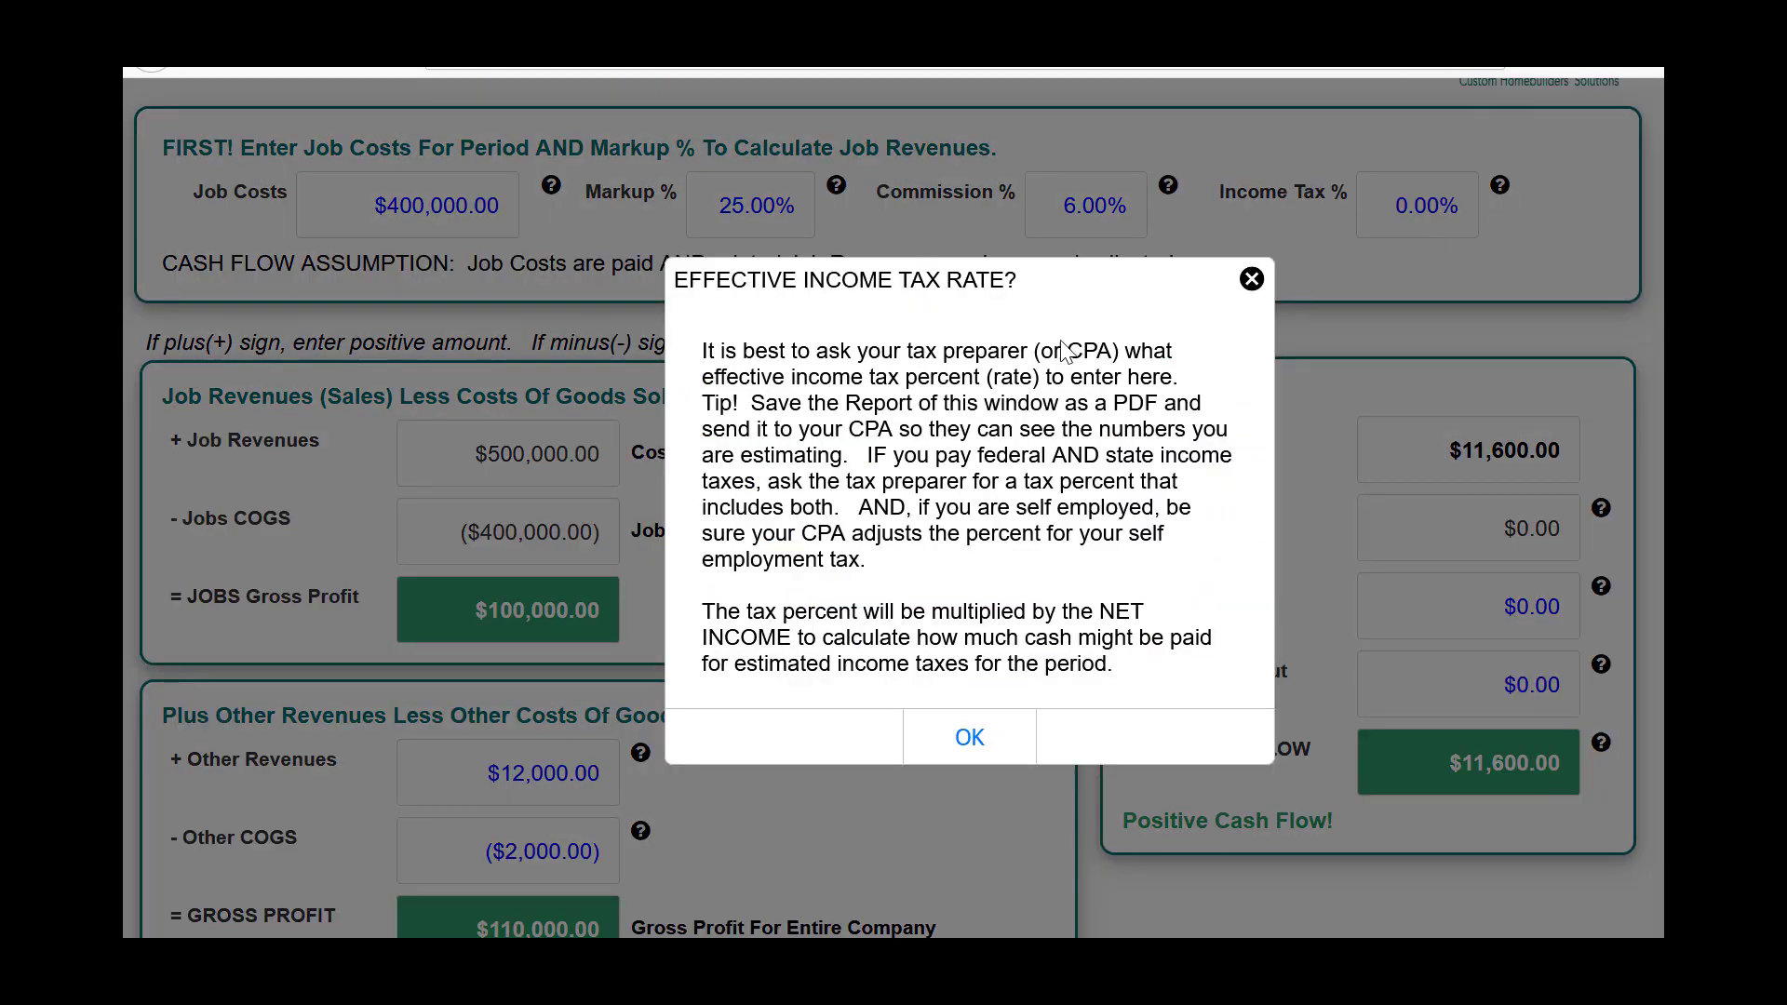
pyautogui.click(1251, 280)
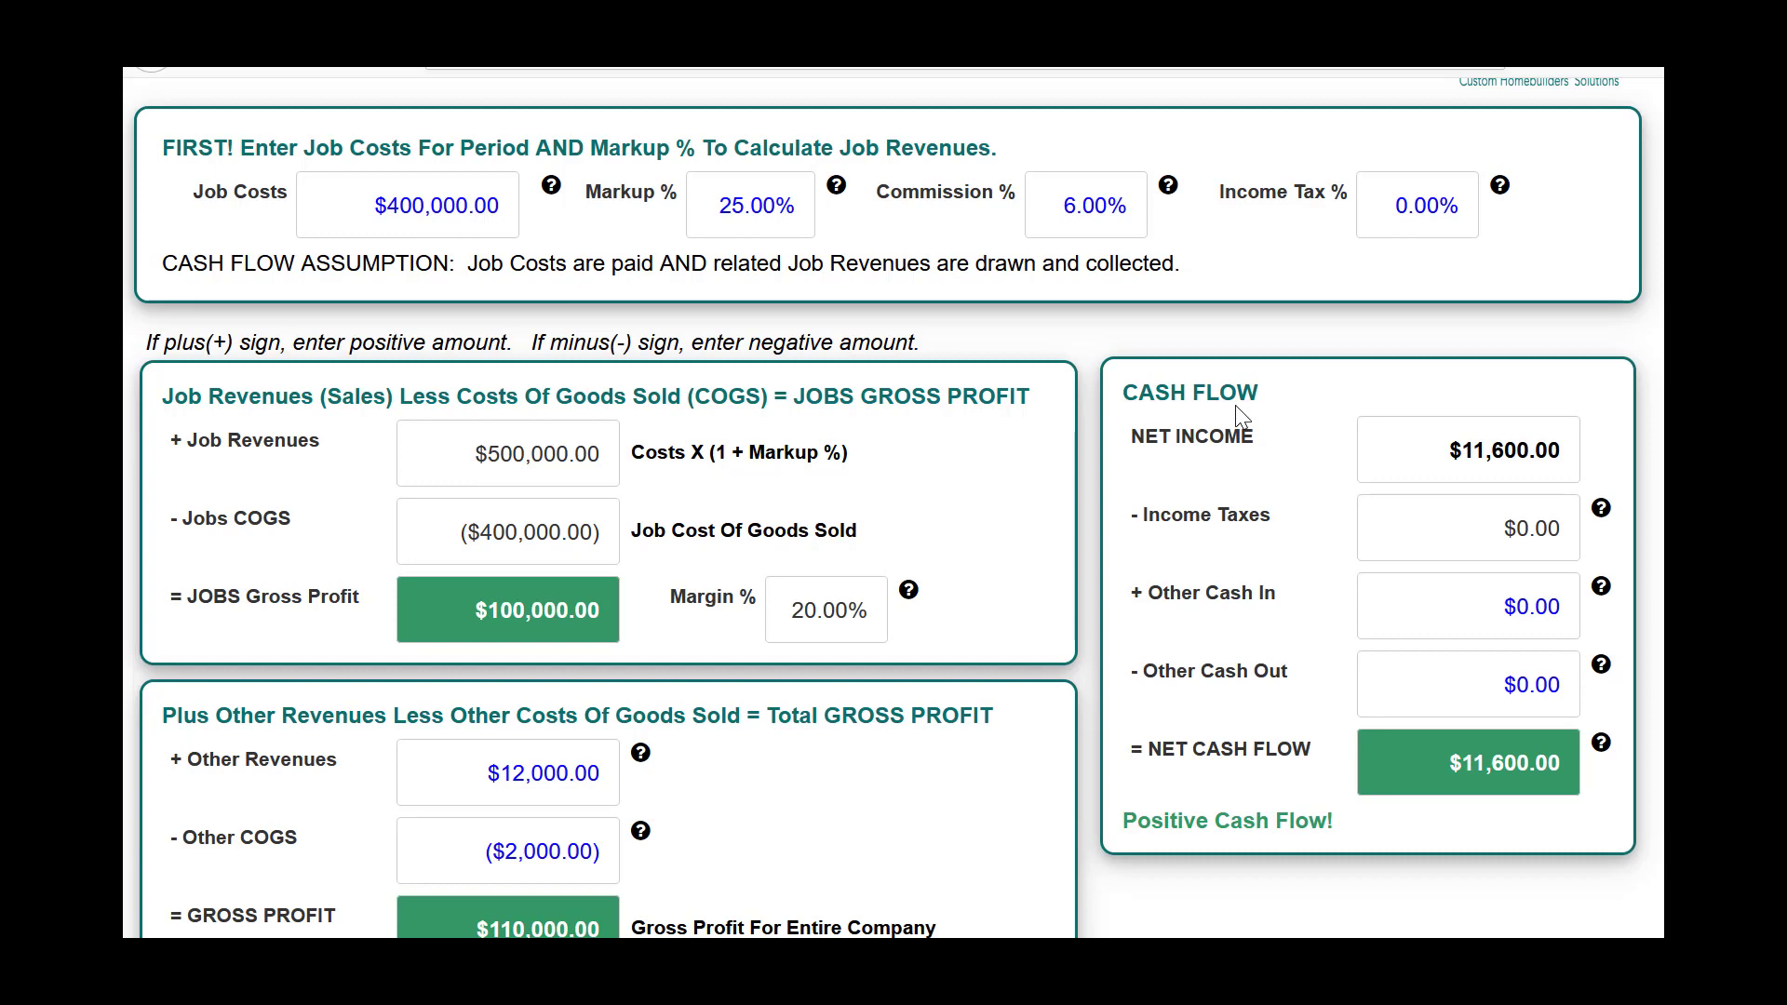
pyautogui.click(1386, 214)
pyautogui.write('28')
pyautogui.press('Tab')
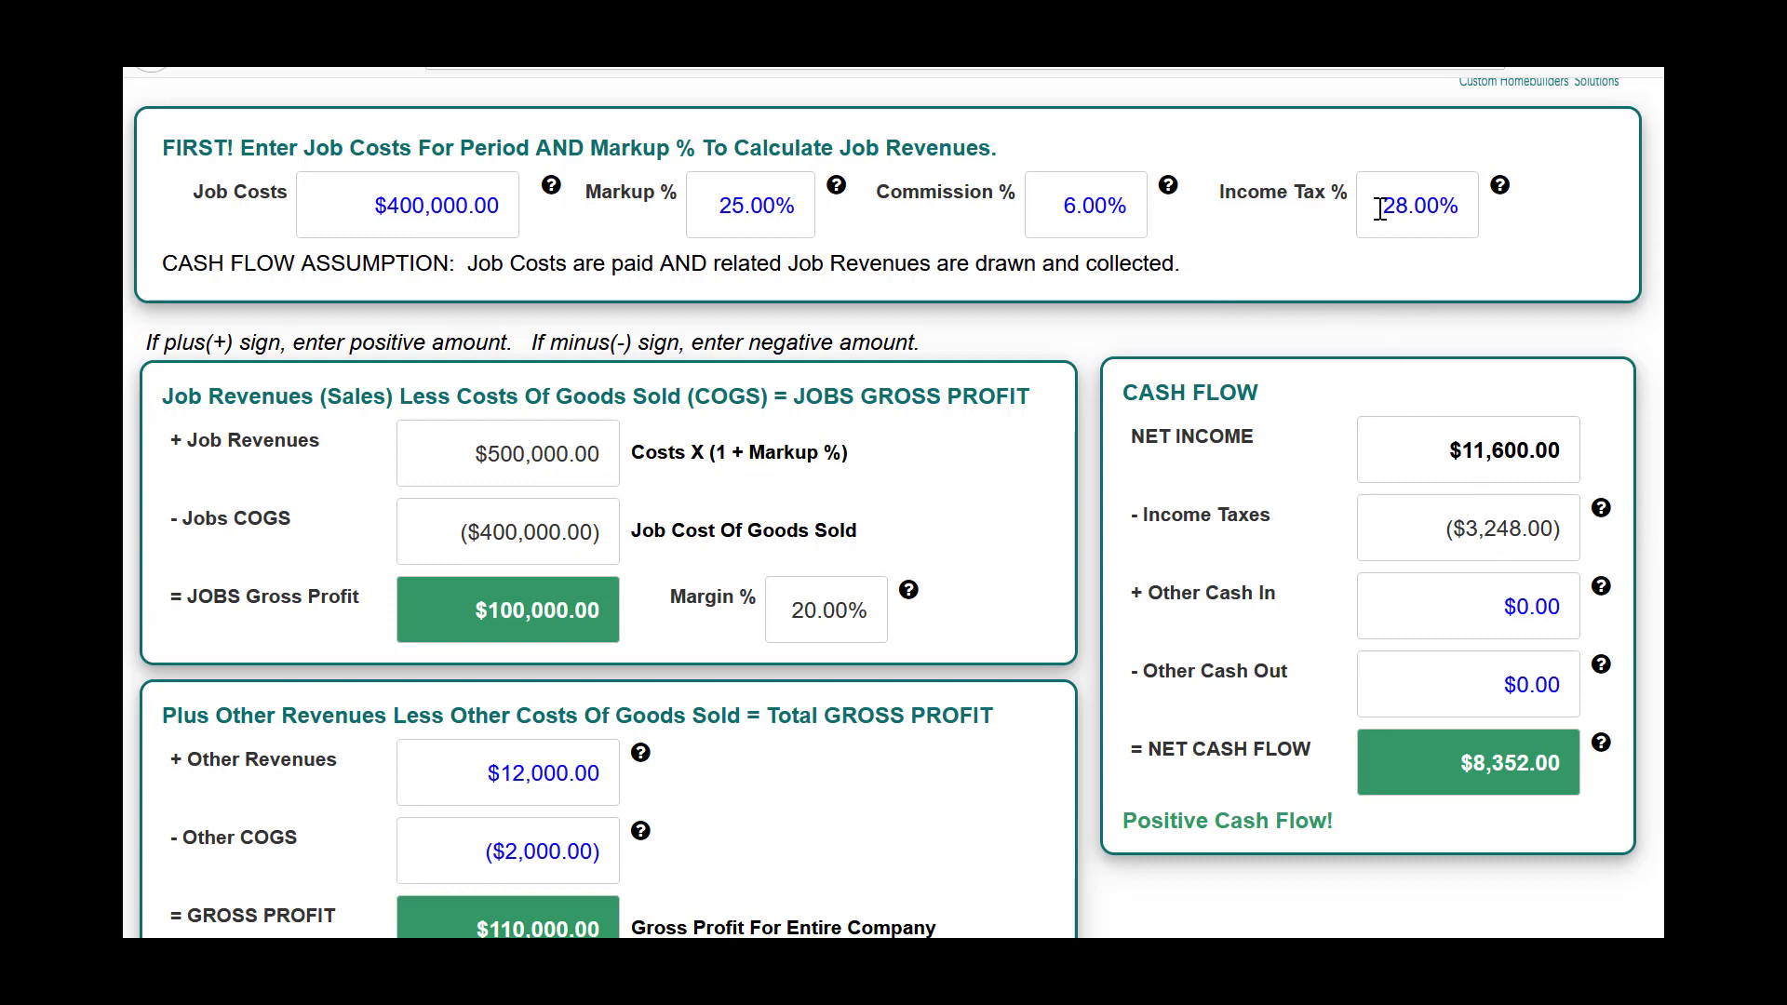
# Lower the Income Tax % in the job costs and markup section to 15
pyautogui.moveTo(1380, 211); pyautogui.dragTo(1480, 207)
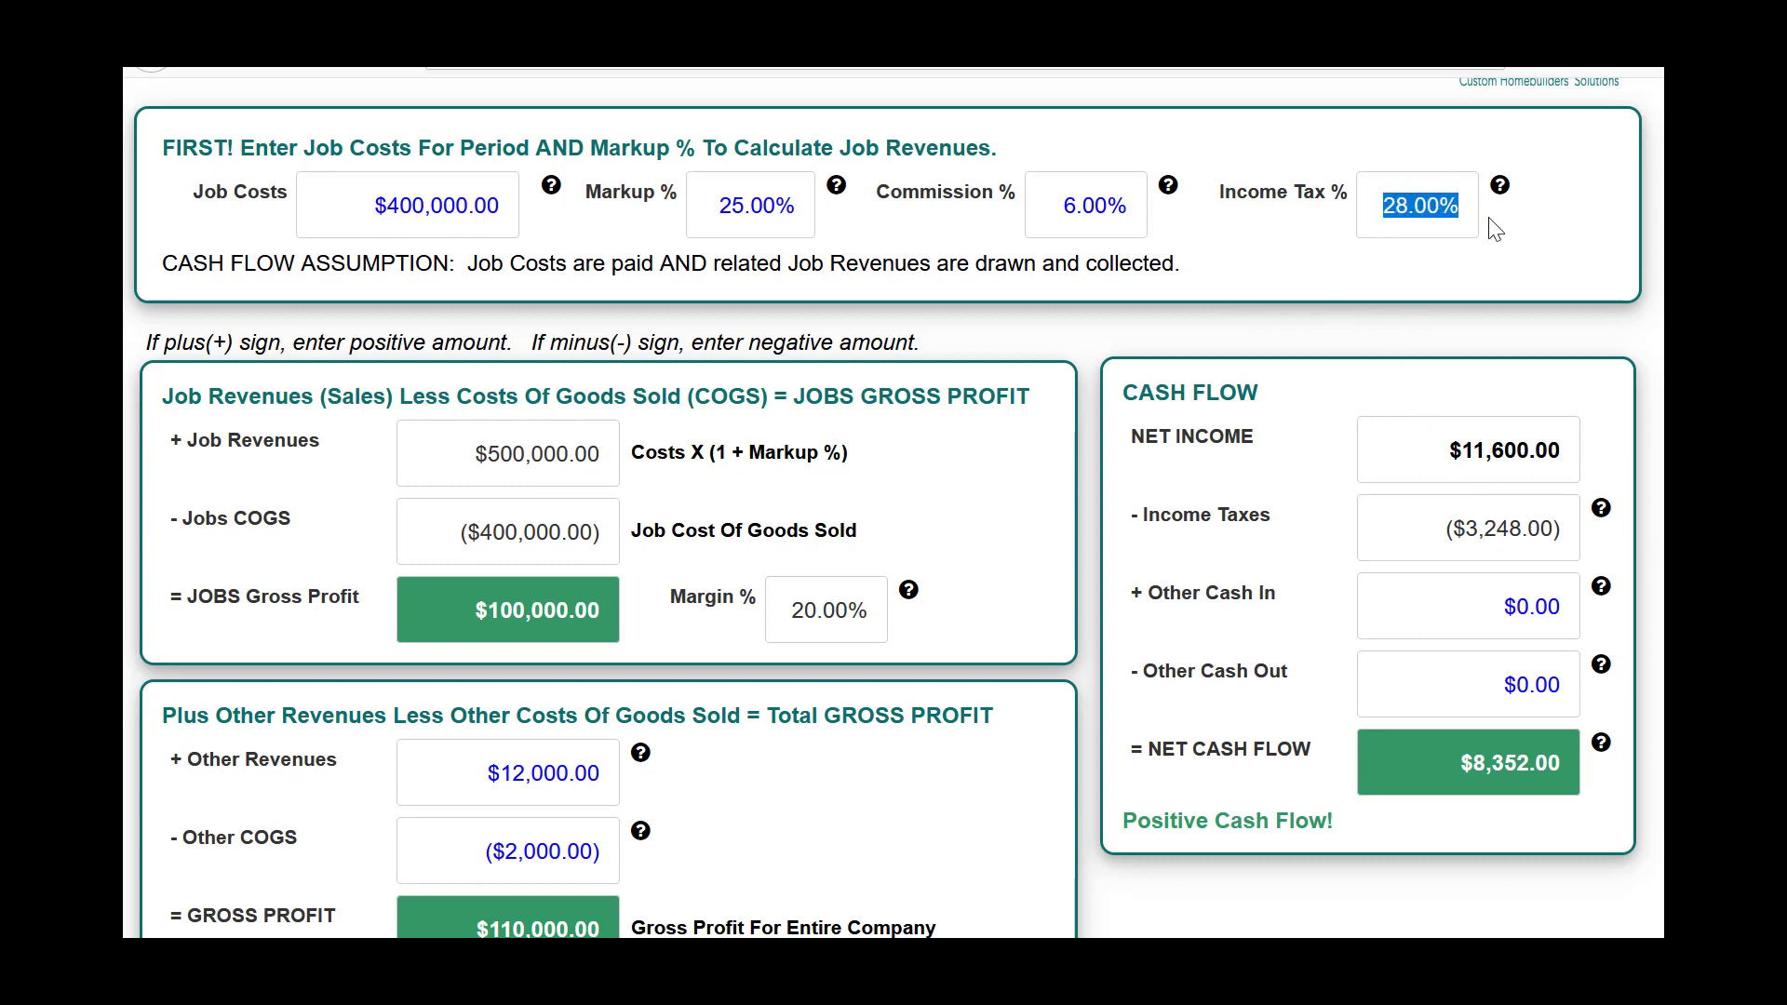
pyautogui.write('15')
pyautogui.press('Tab')
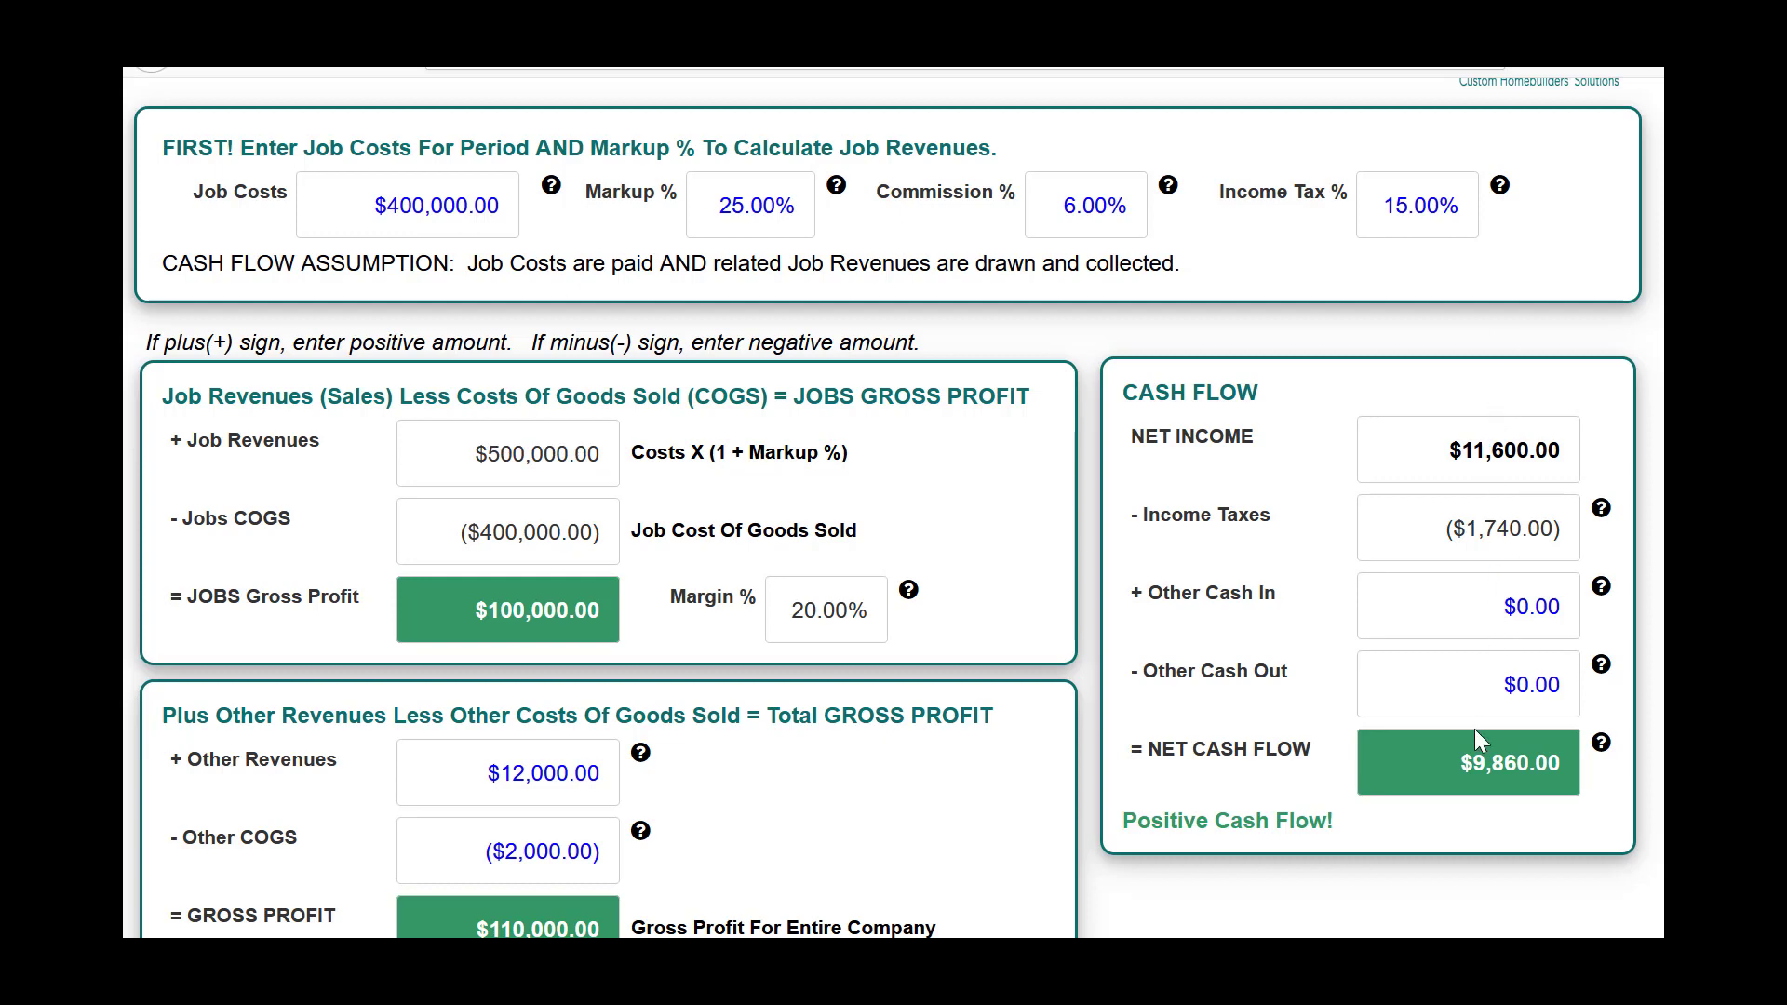
# Read the explanation of Other Cash Out and set its amount to -75000 in the cash flow section
pyautogui.scroll(-2, 1453, 366)
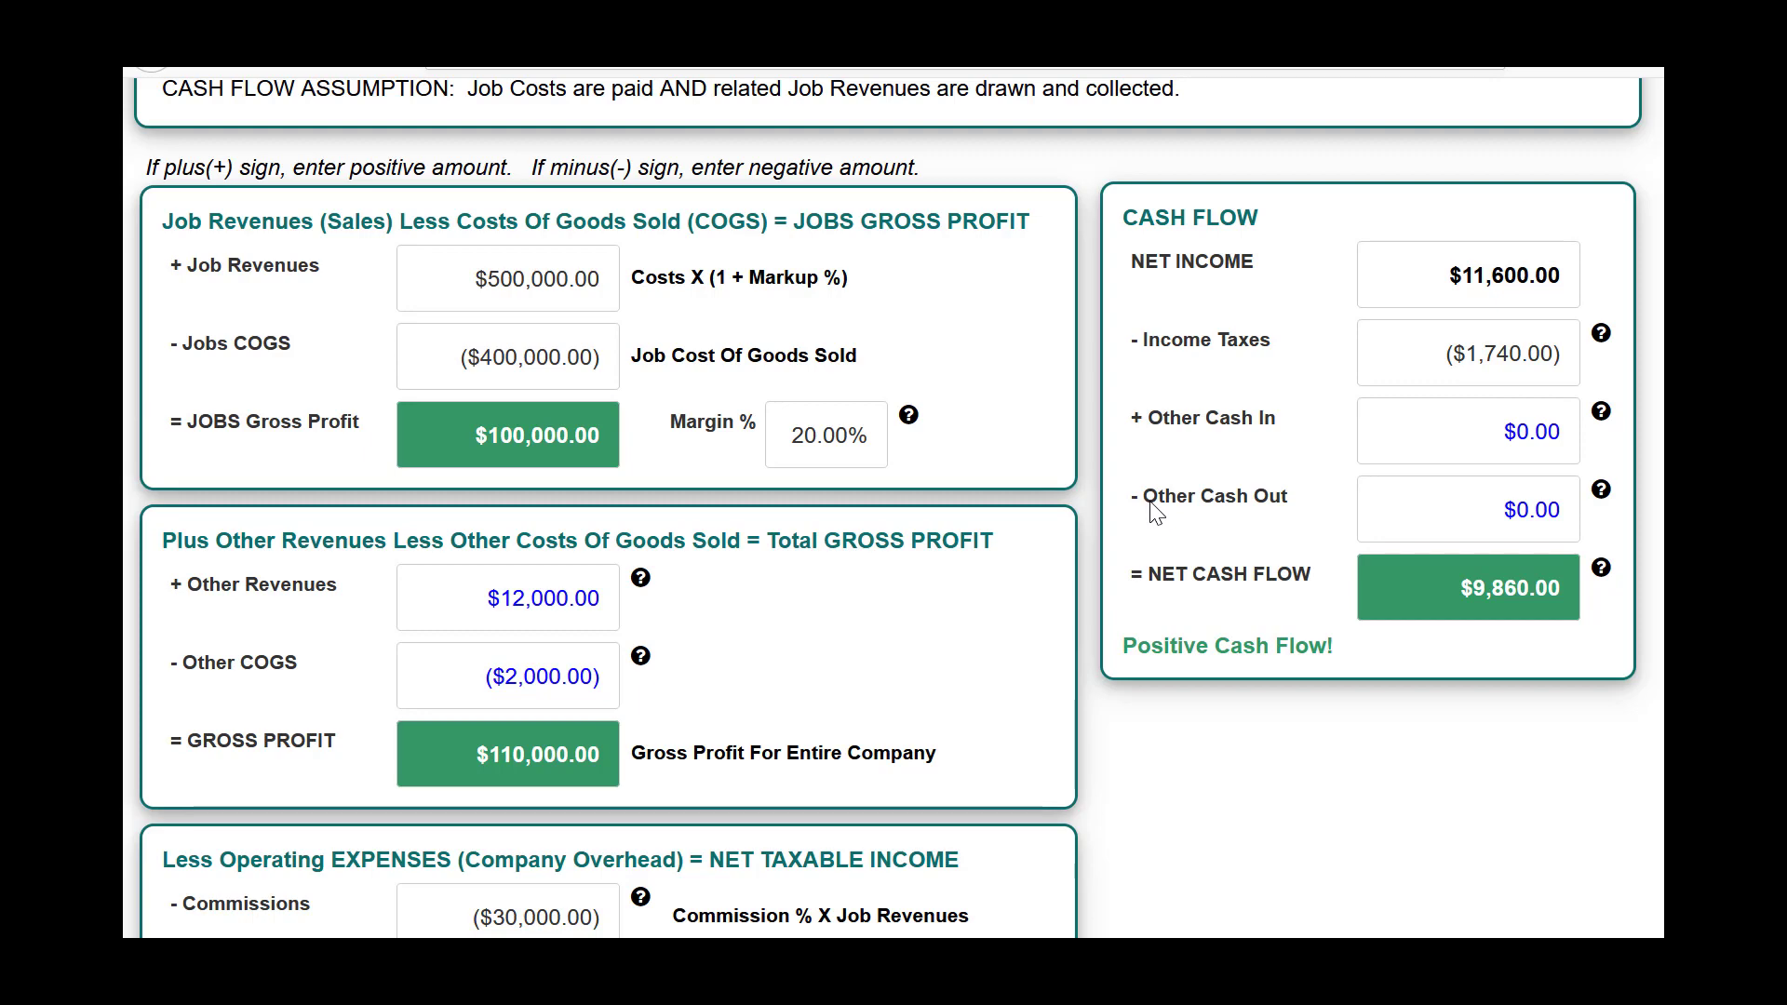
pyautogui.click(1599, 493)
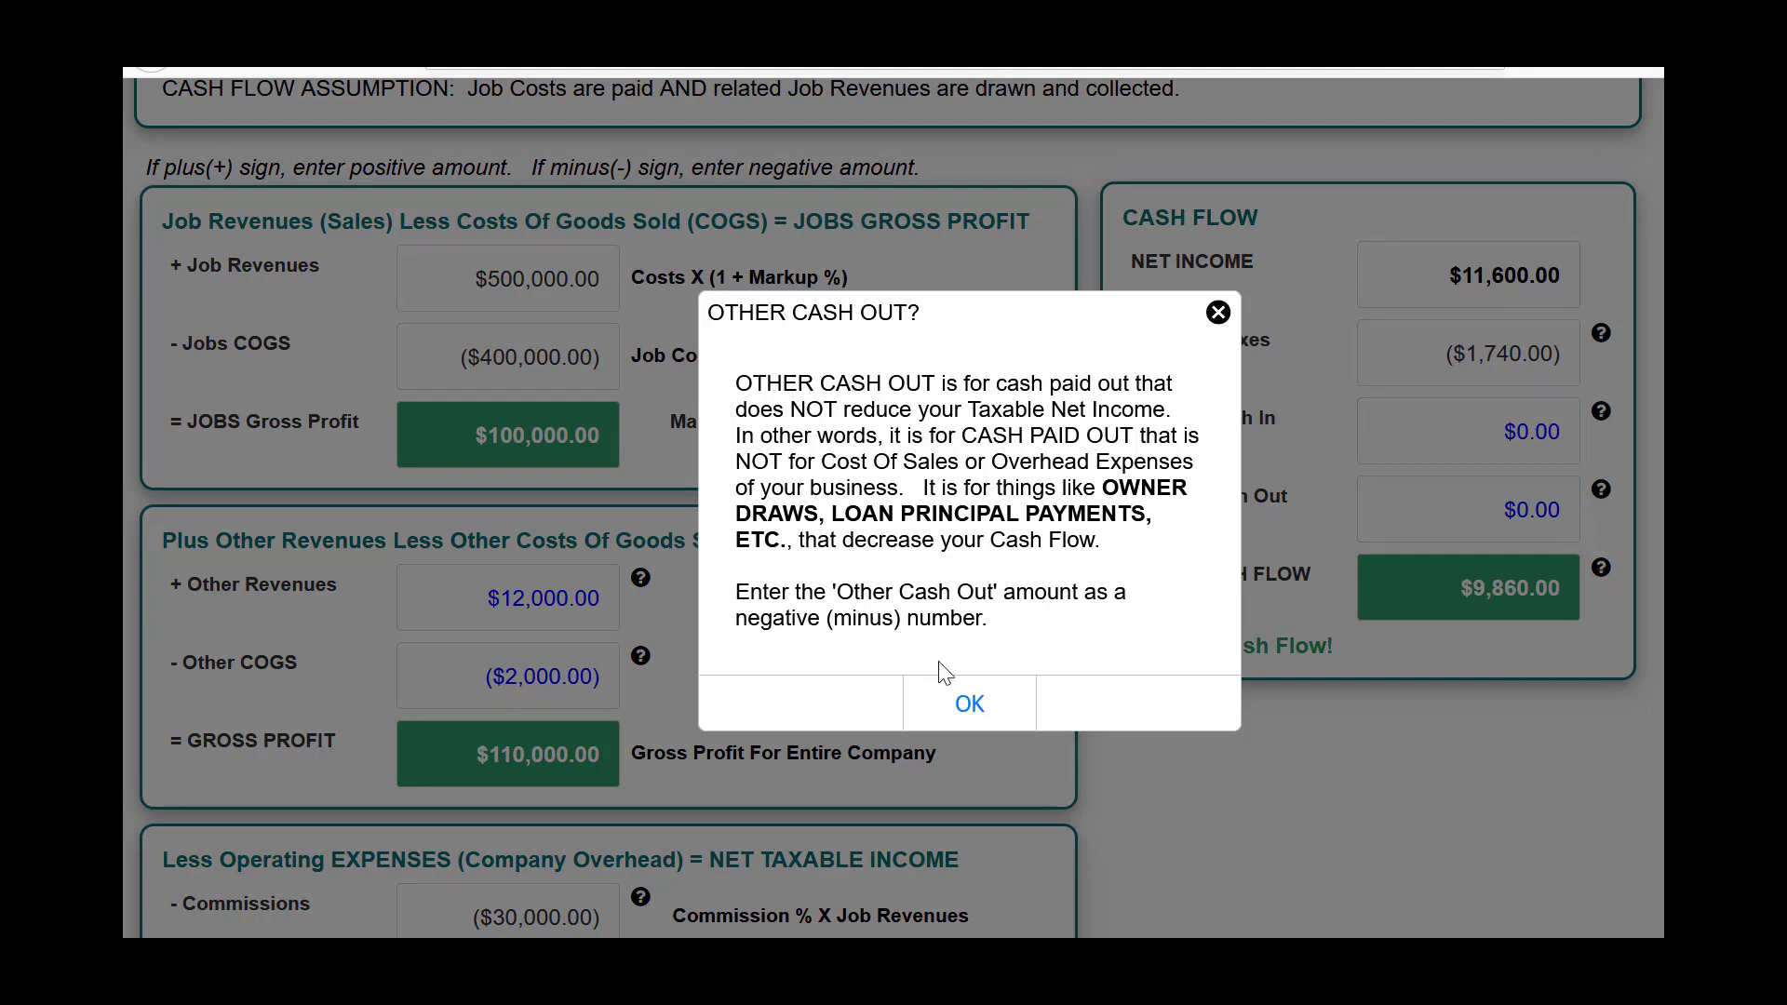
pyautogui.click(968, 704)
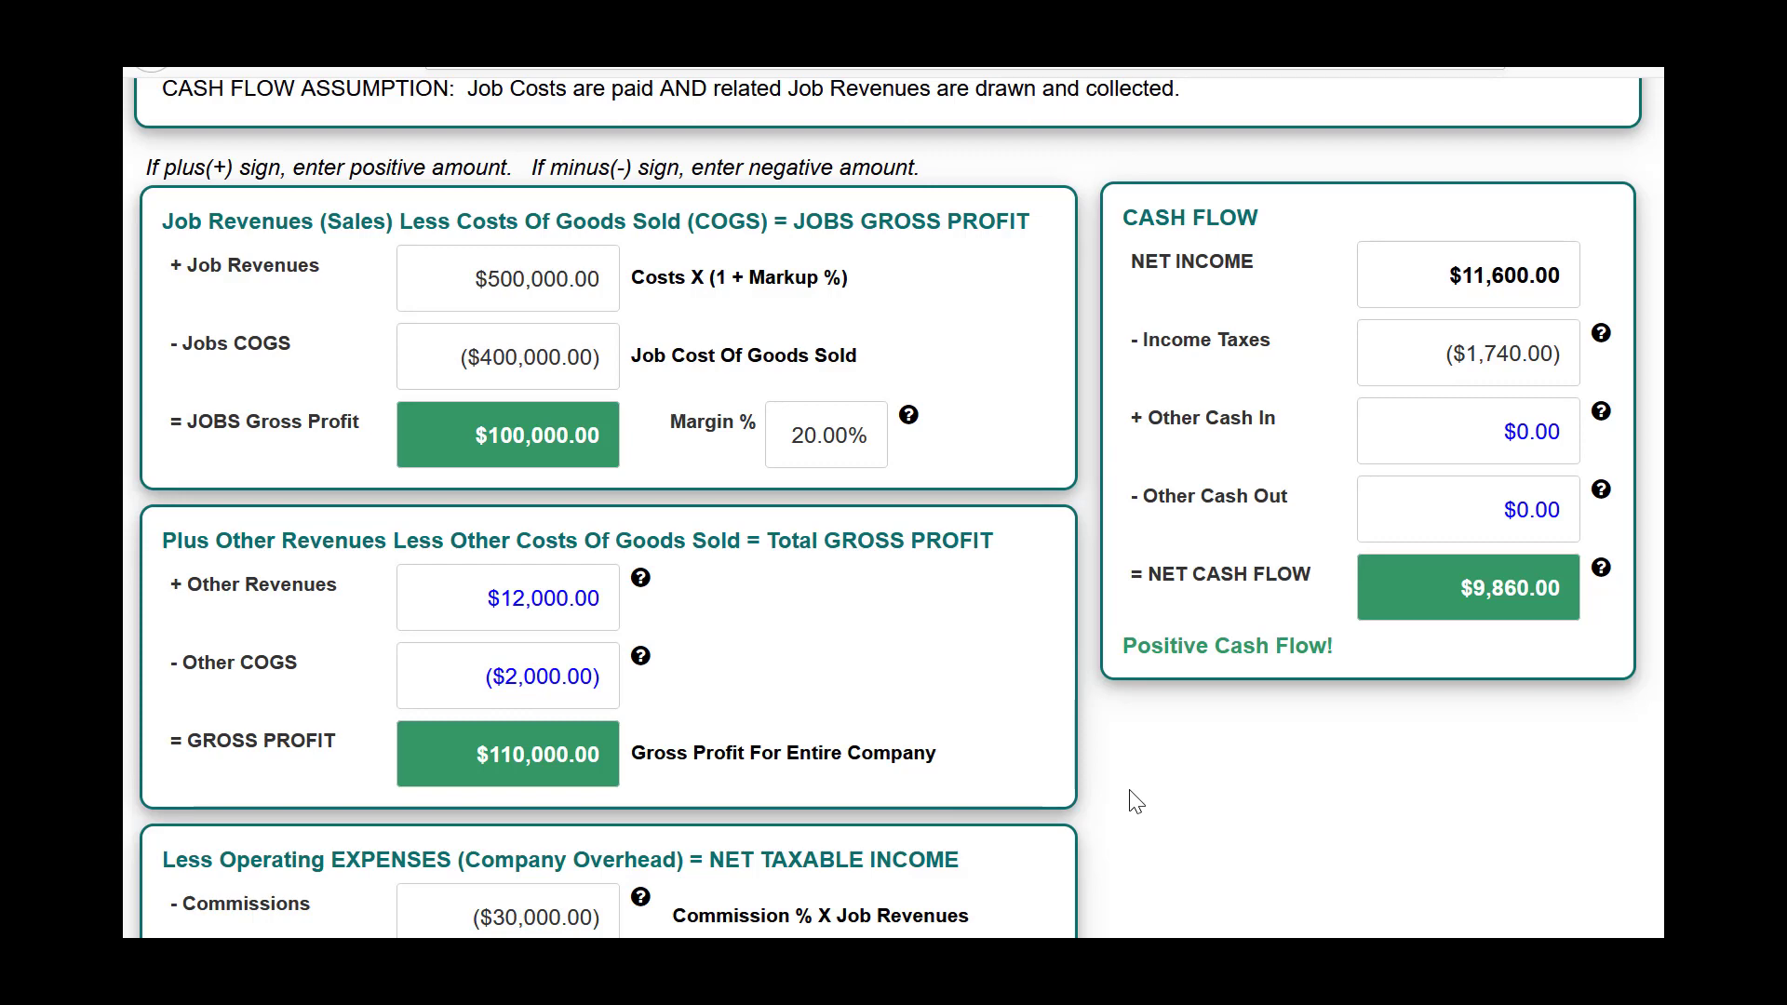
pyautogui.click(1399, 516)
pyautogui.write('-75000')
pyautogui.press('Tab')
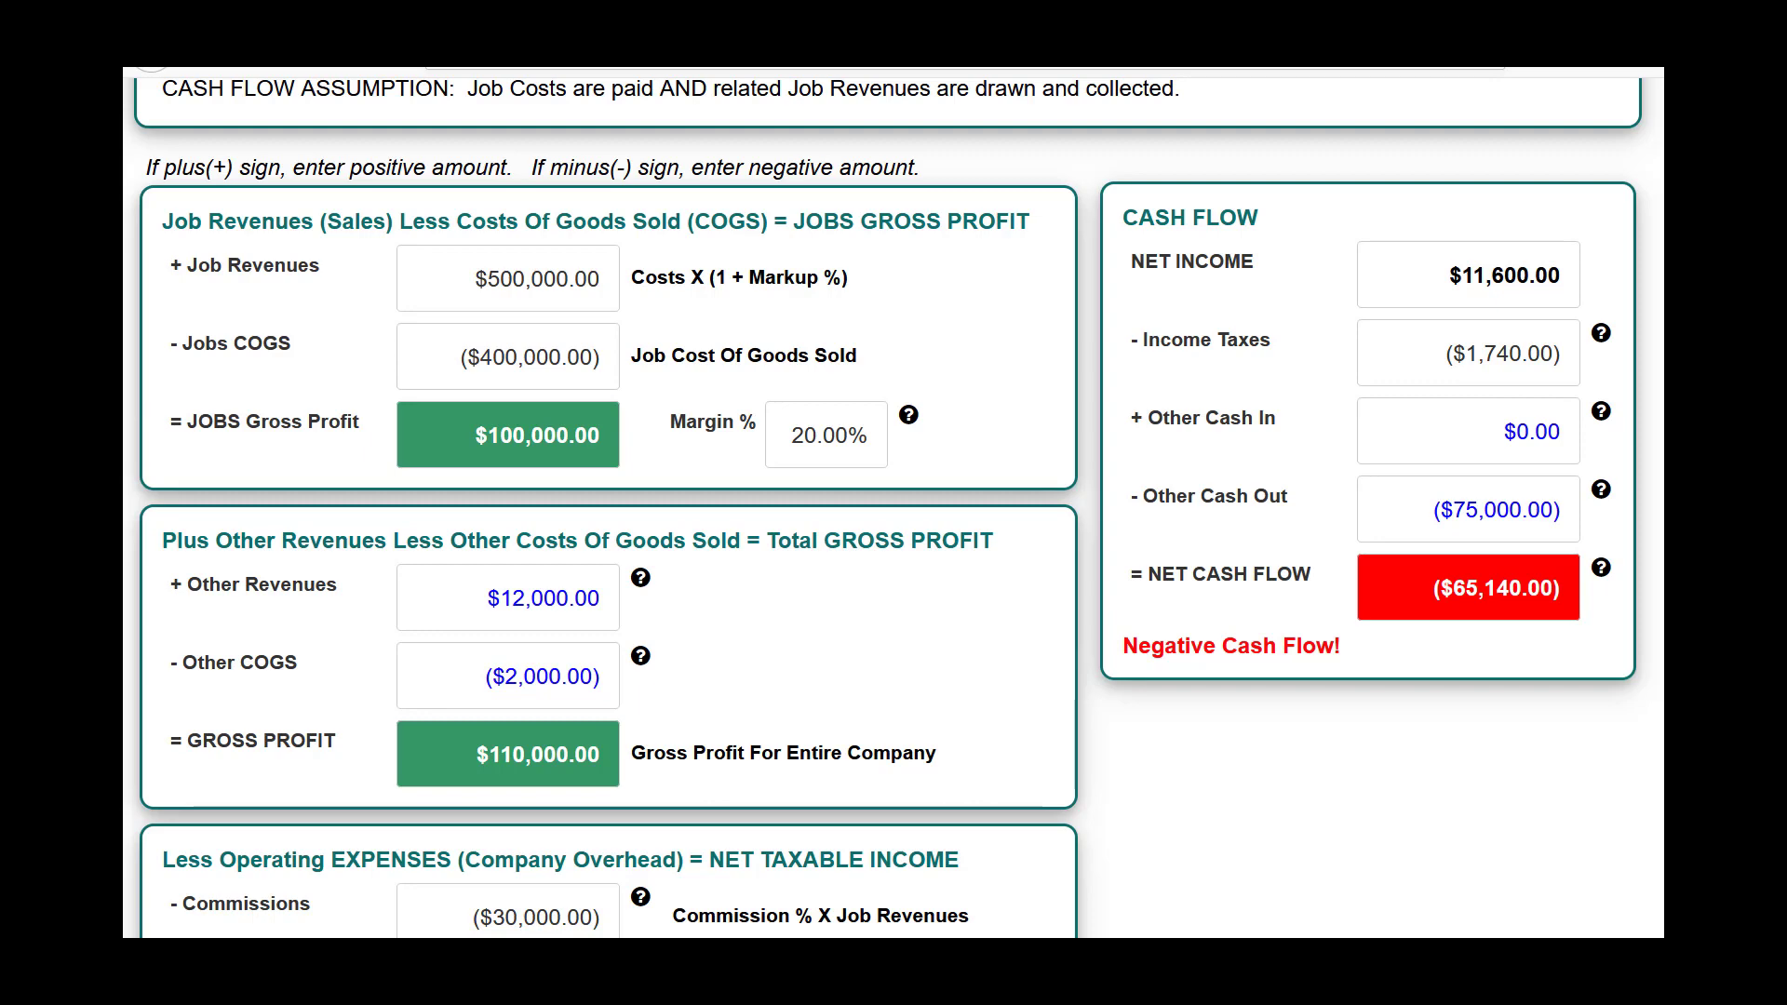
# Raise the Markup % in the job costs section to 30 to test its effect on net cash flow
pyautogui.scroll(1, 889, 509)
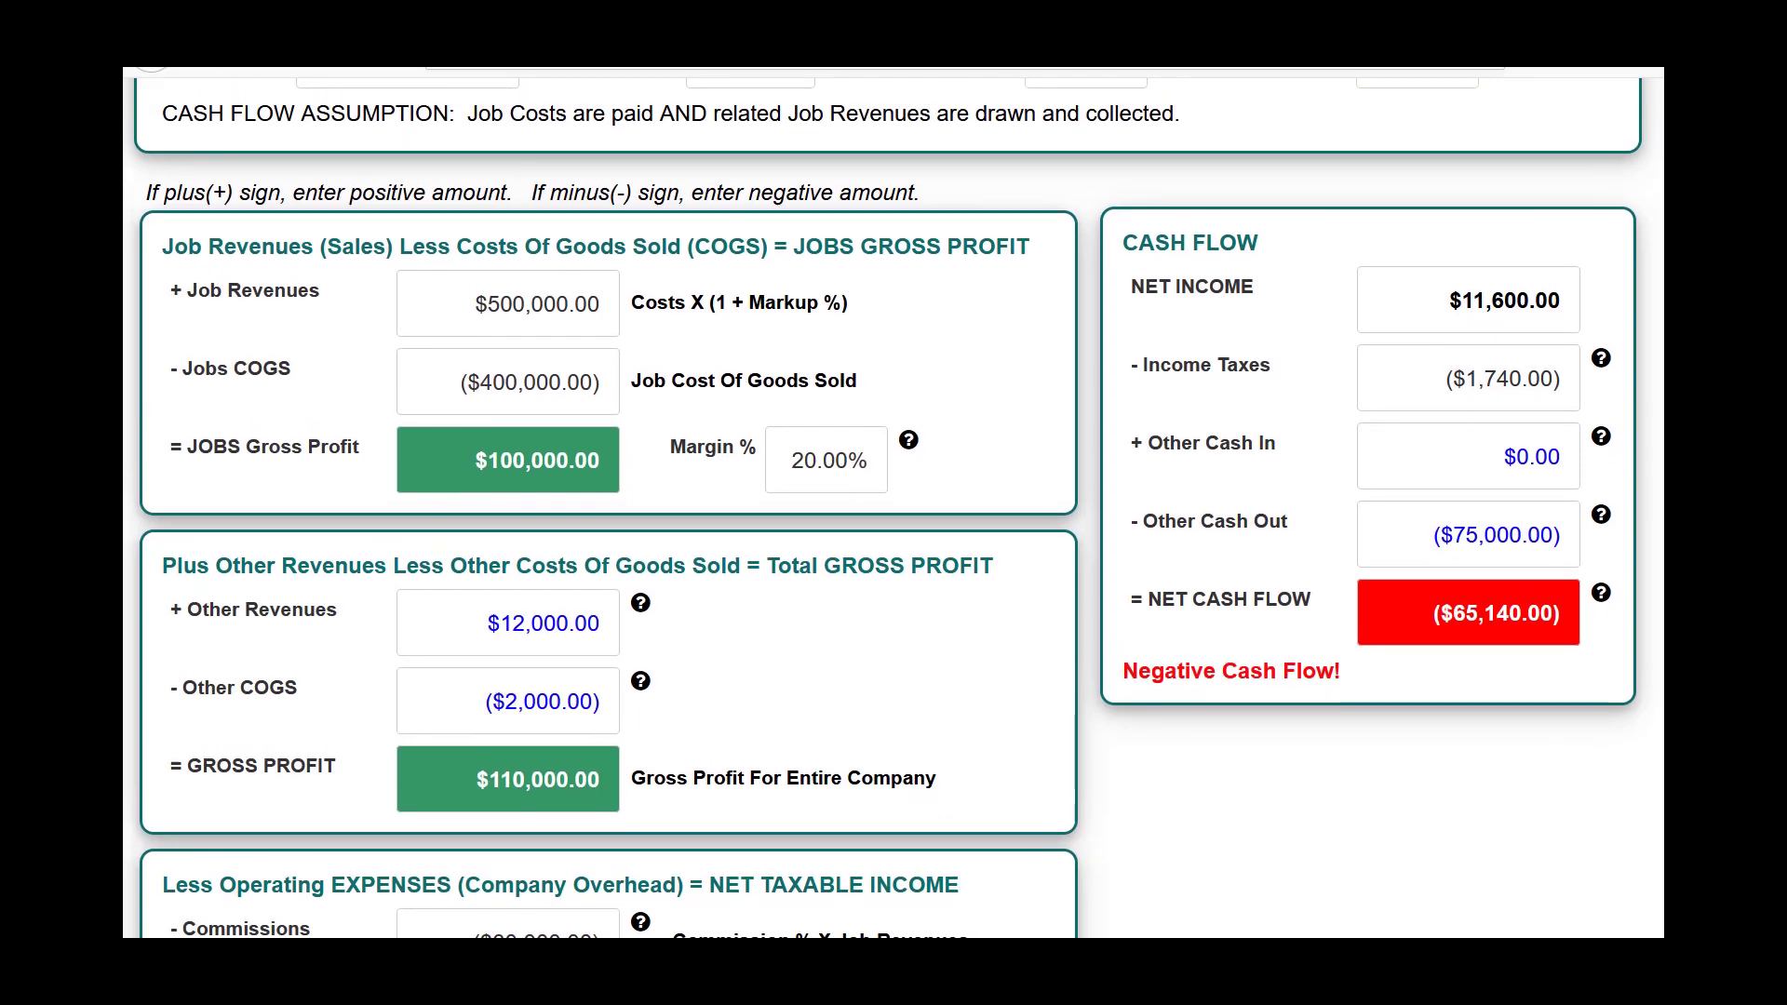
pyautogui.scroll(3, 1321, 377)
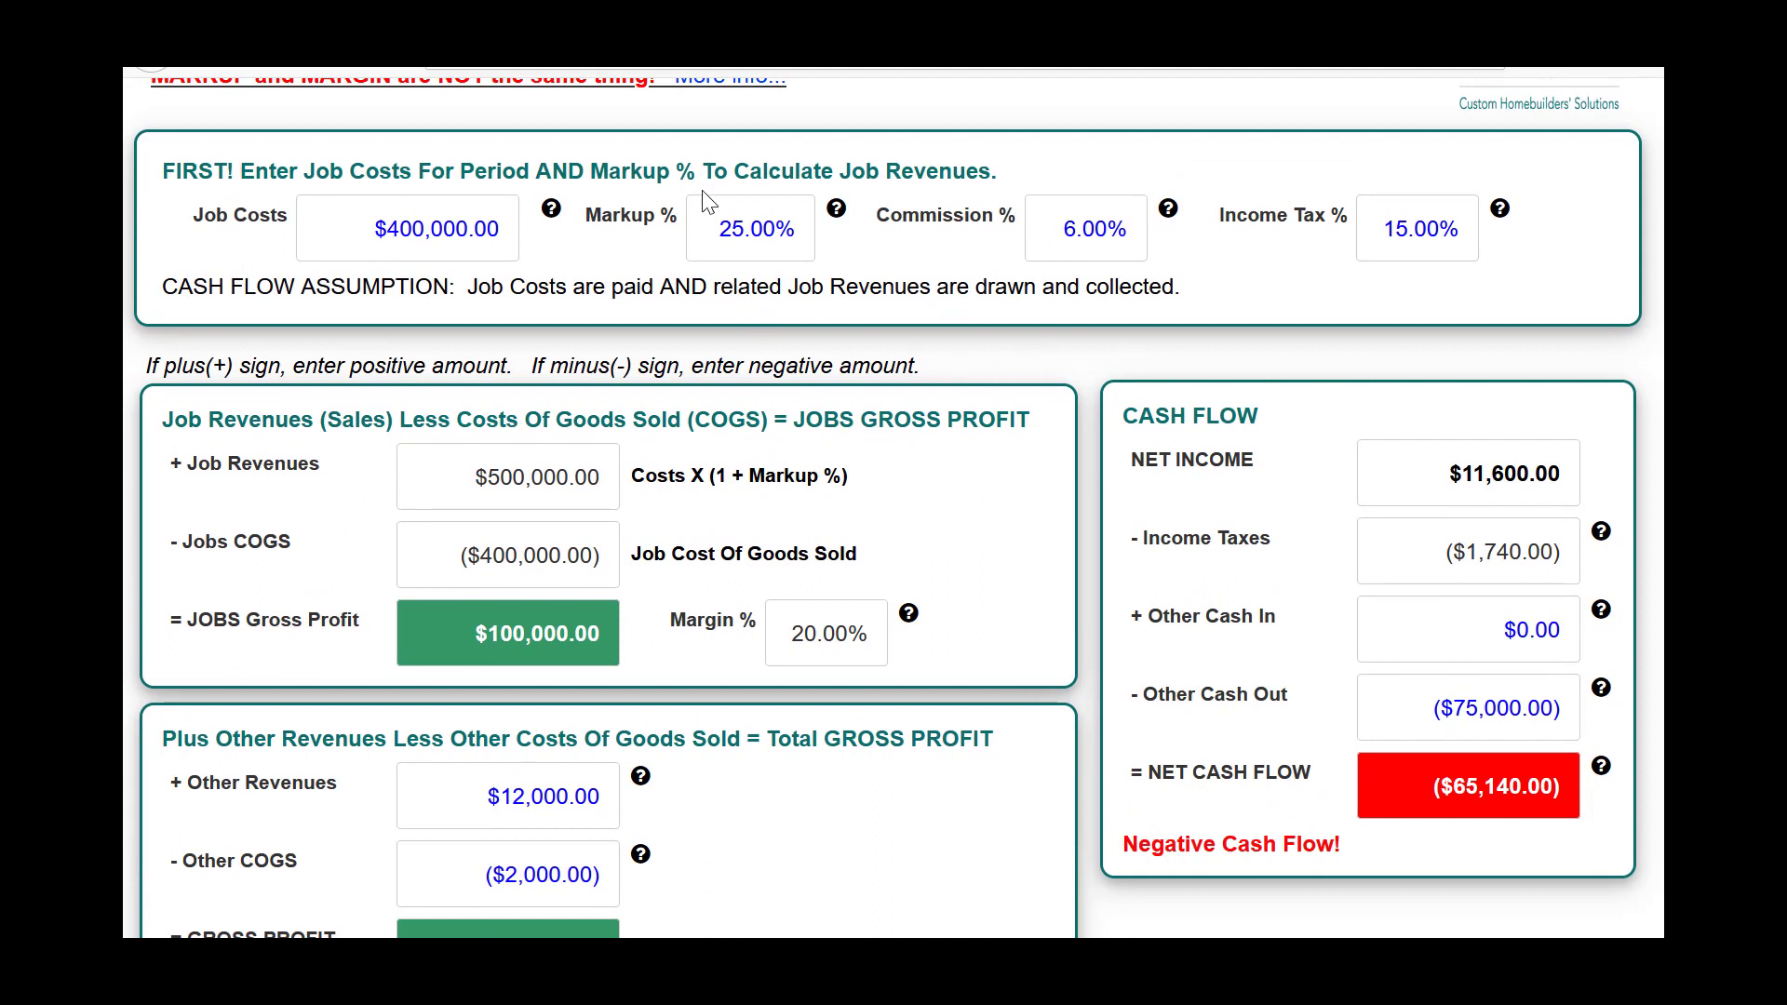
pyautogui.click(707, 226)
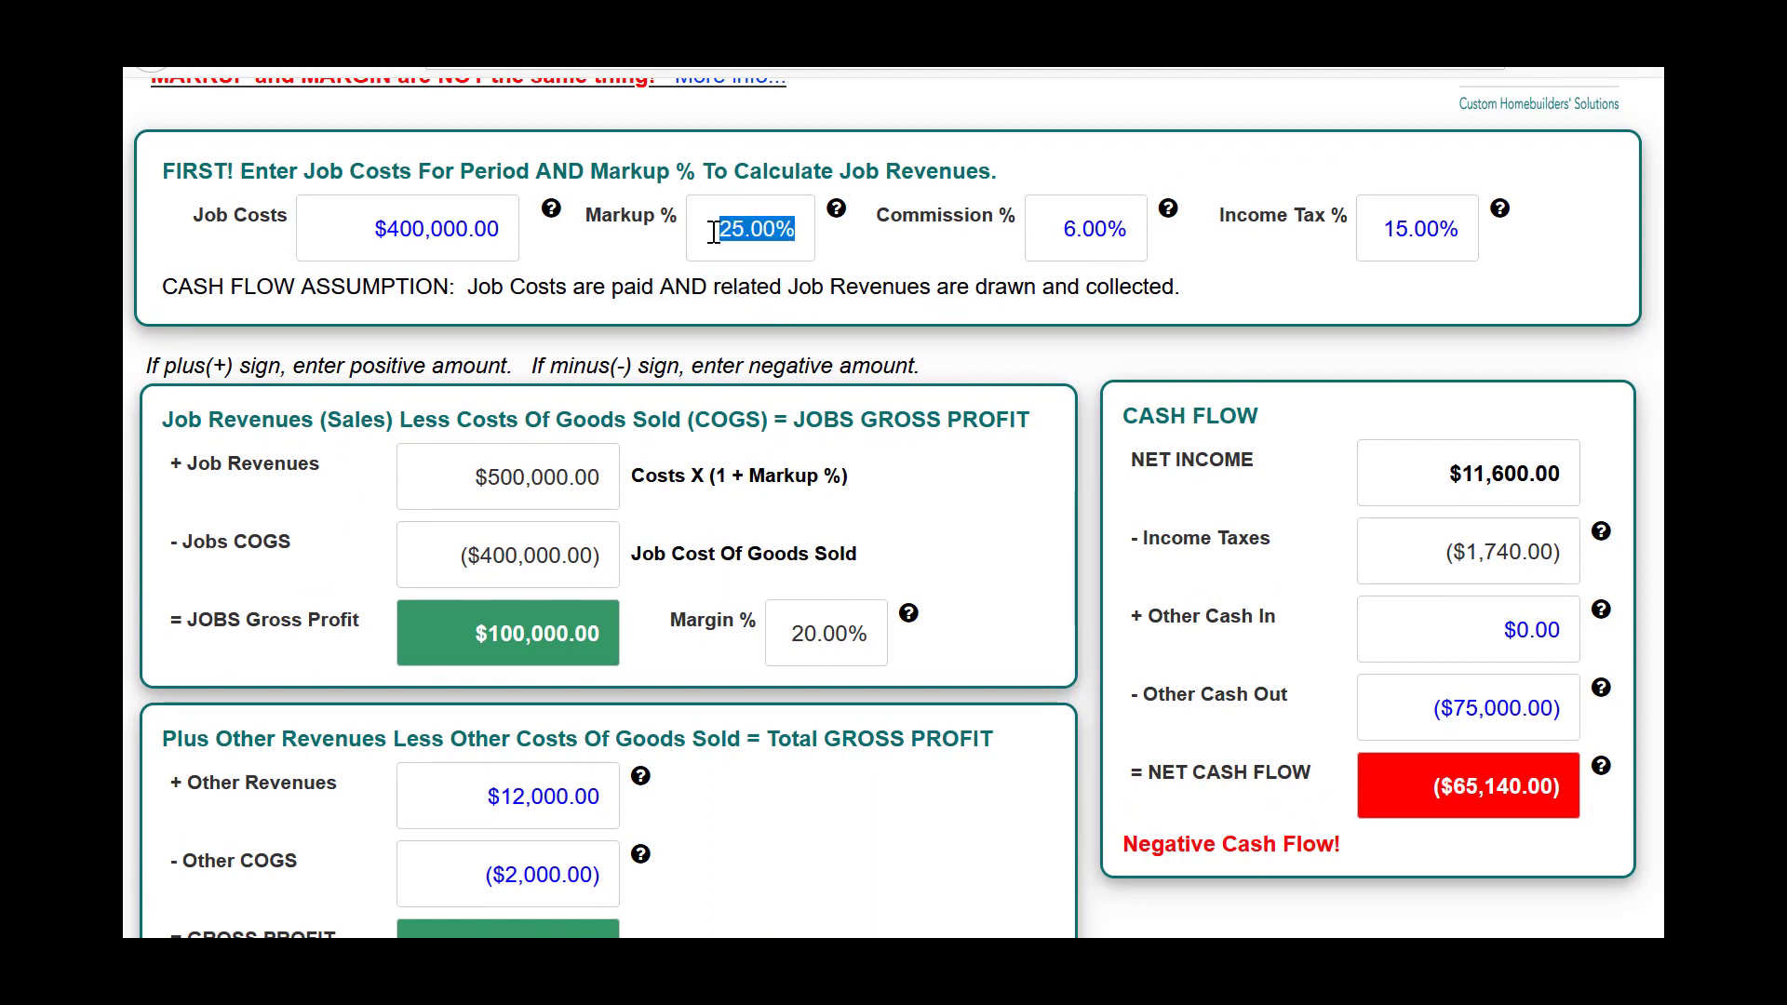
pyautogui.write('30')
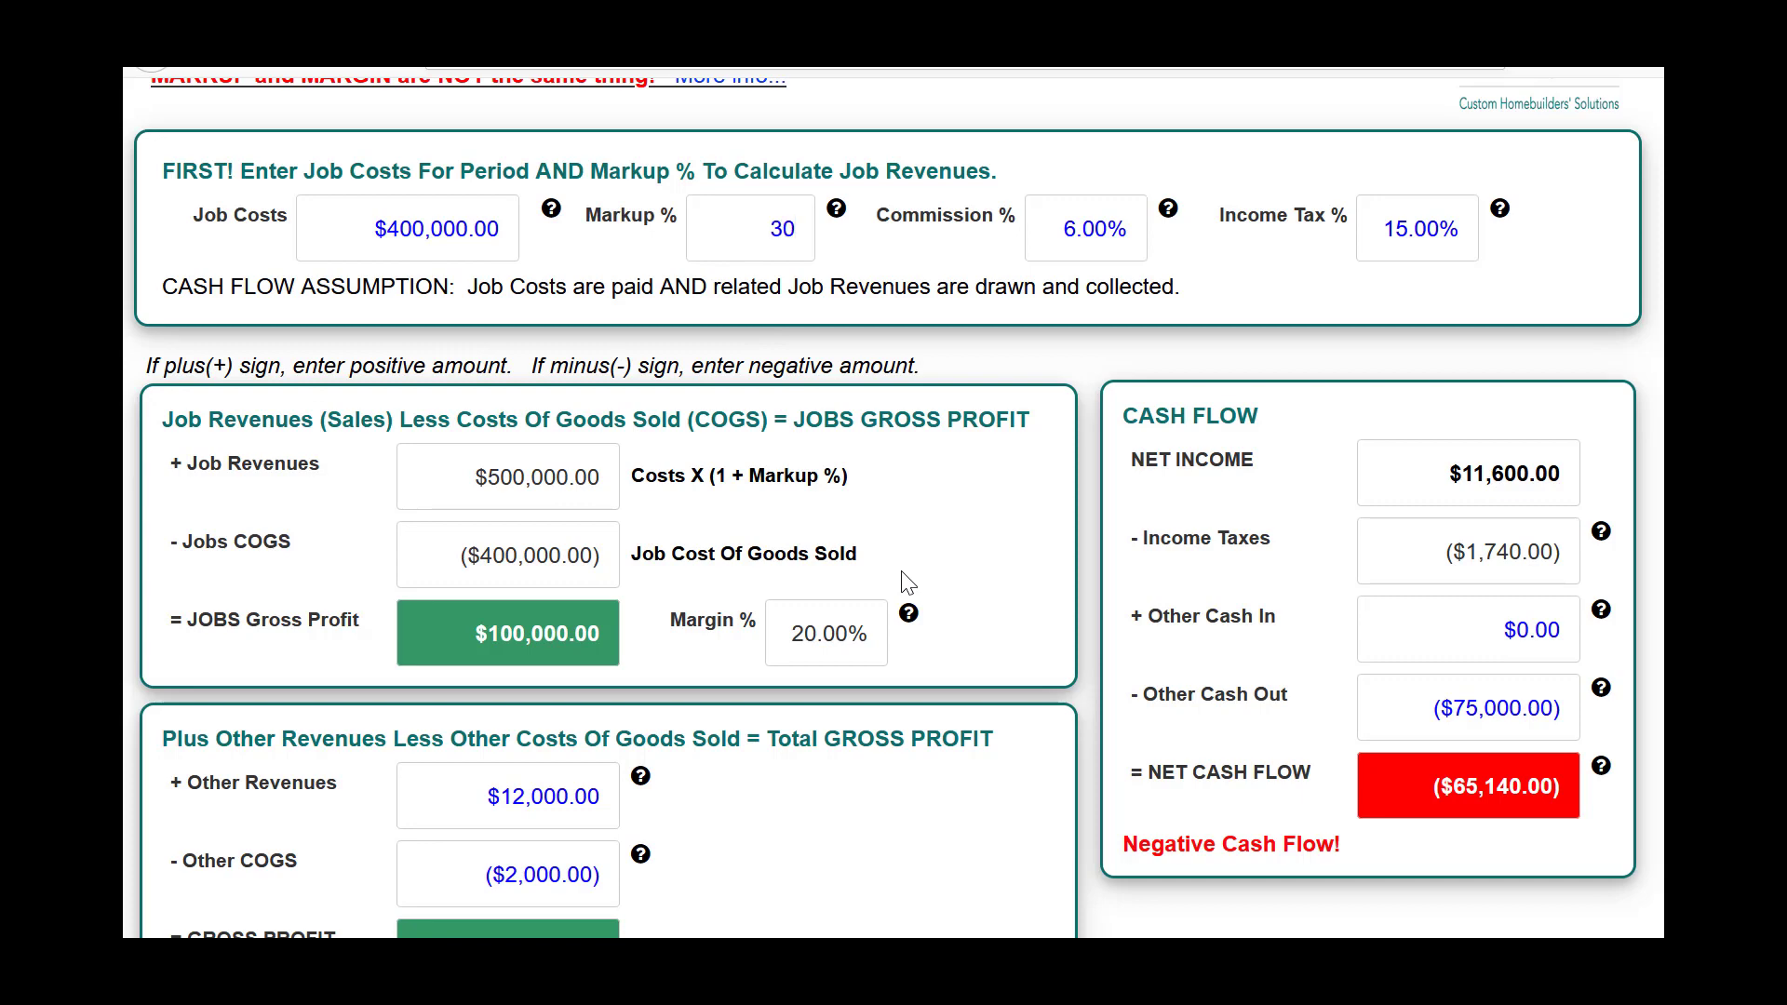
pyautogui.press('Tab')
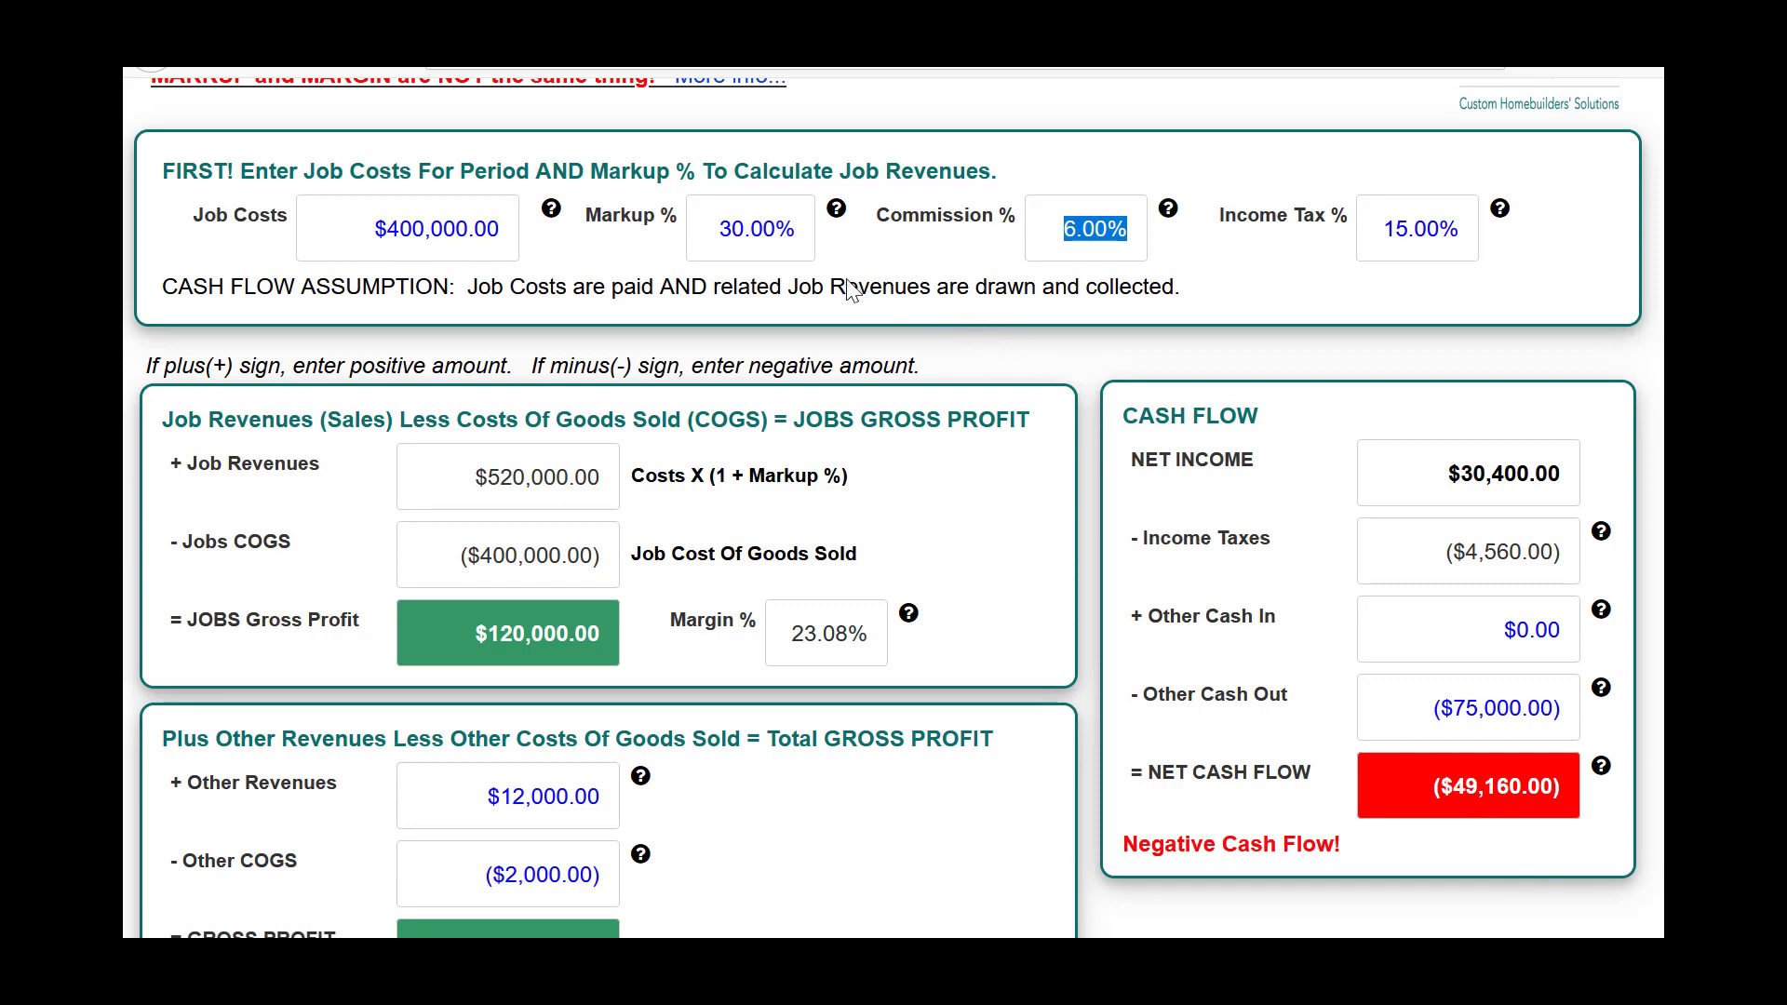
# Try a Markup % of 50 in the job costs section
pyautogui.click(708, 231)
pyautogui.moveTo(713, 228); pyautogui.dragTo(824, 231)
pyautogui.write('50')
pyautogui.press('Tab')
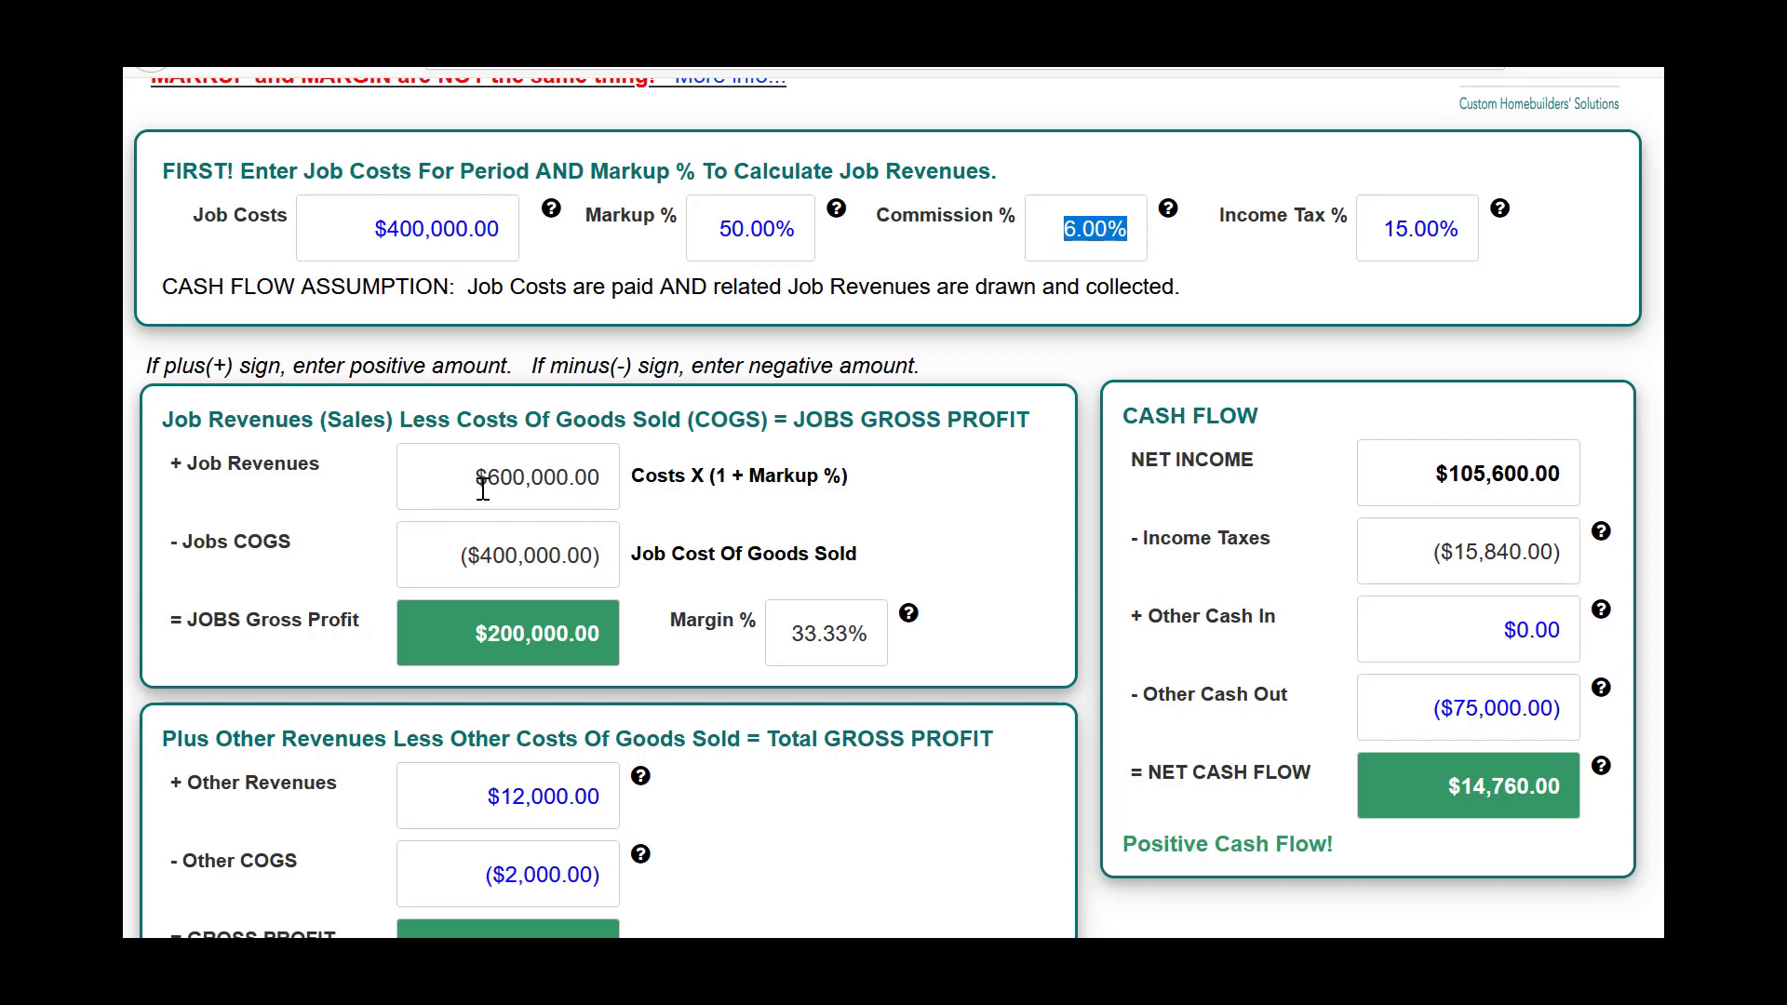
# Reduce the Markup % to 45 to compare the net cash flow
pyautogui.click(709, 232)
pyautogui.moveTo(718, 230); pyautogui.dragTo(844, 228)
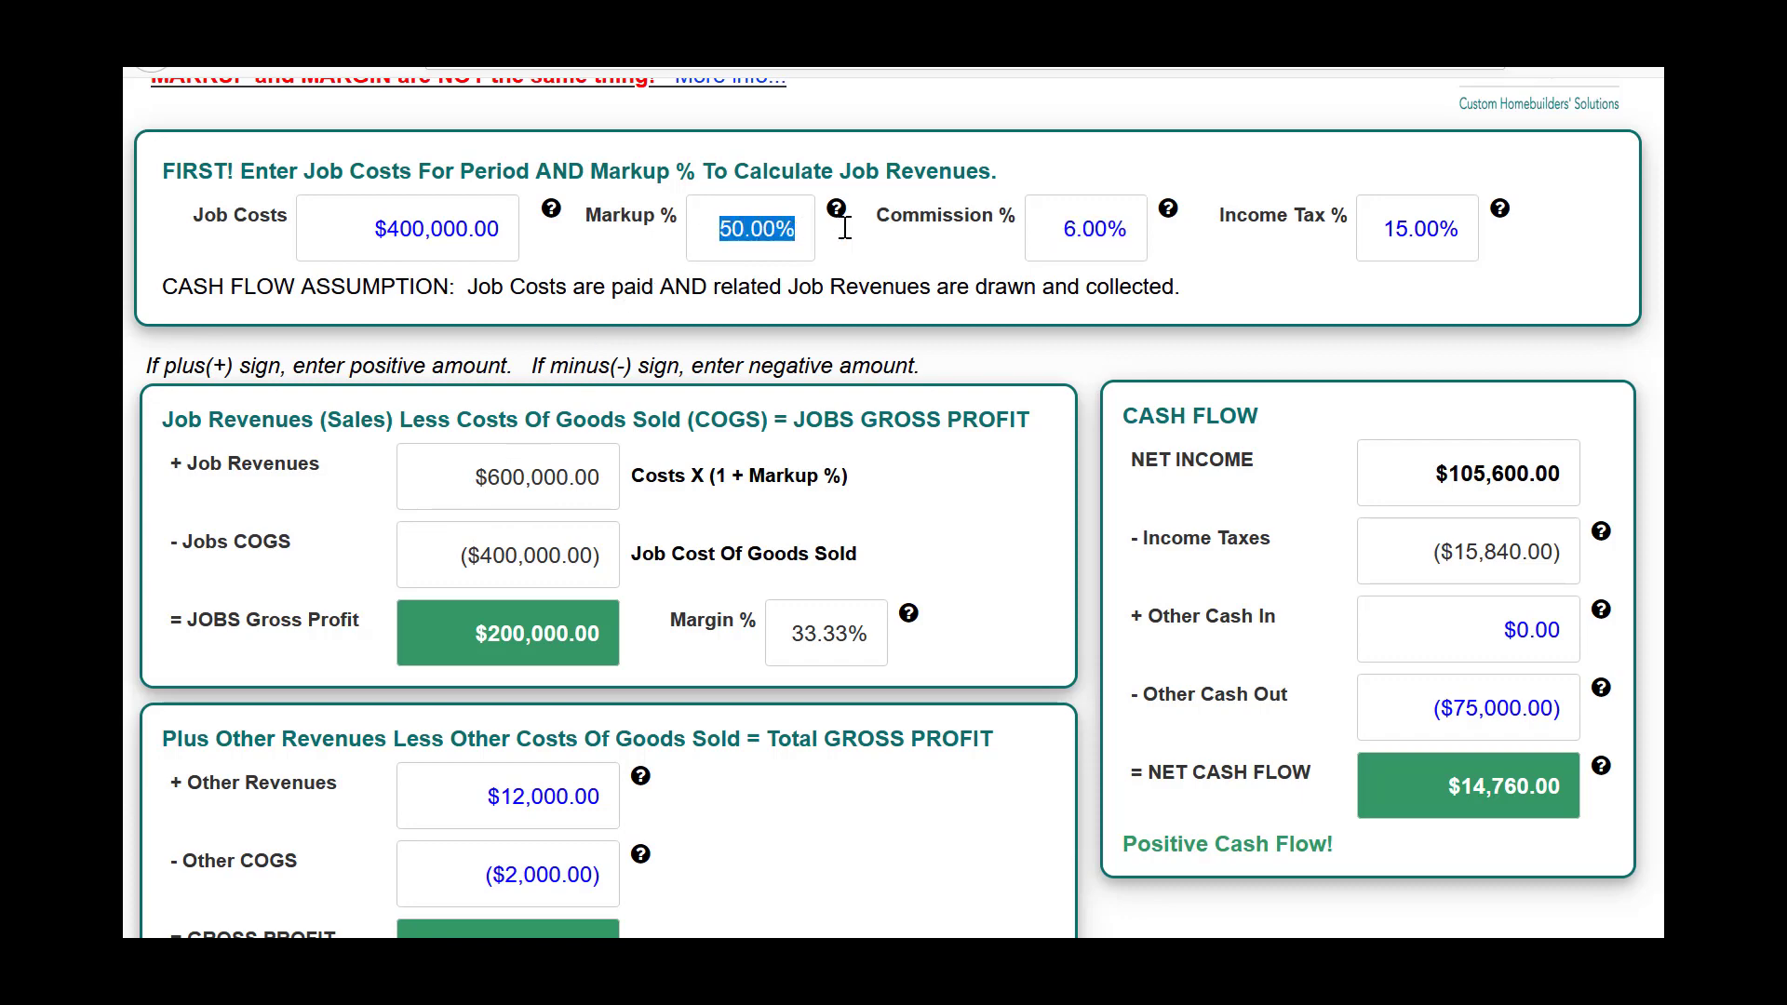
pyautogui.write('45')
pyautogui.press('Tab')
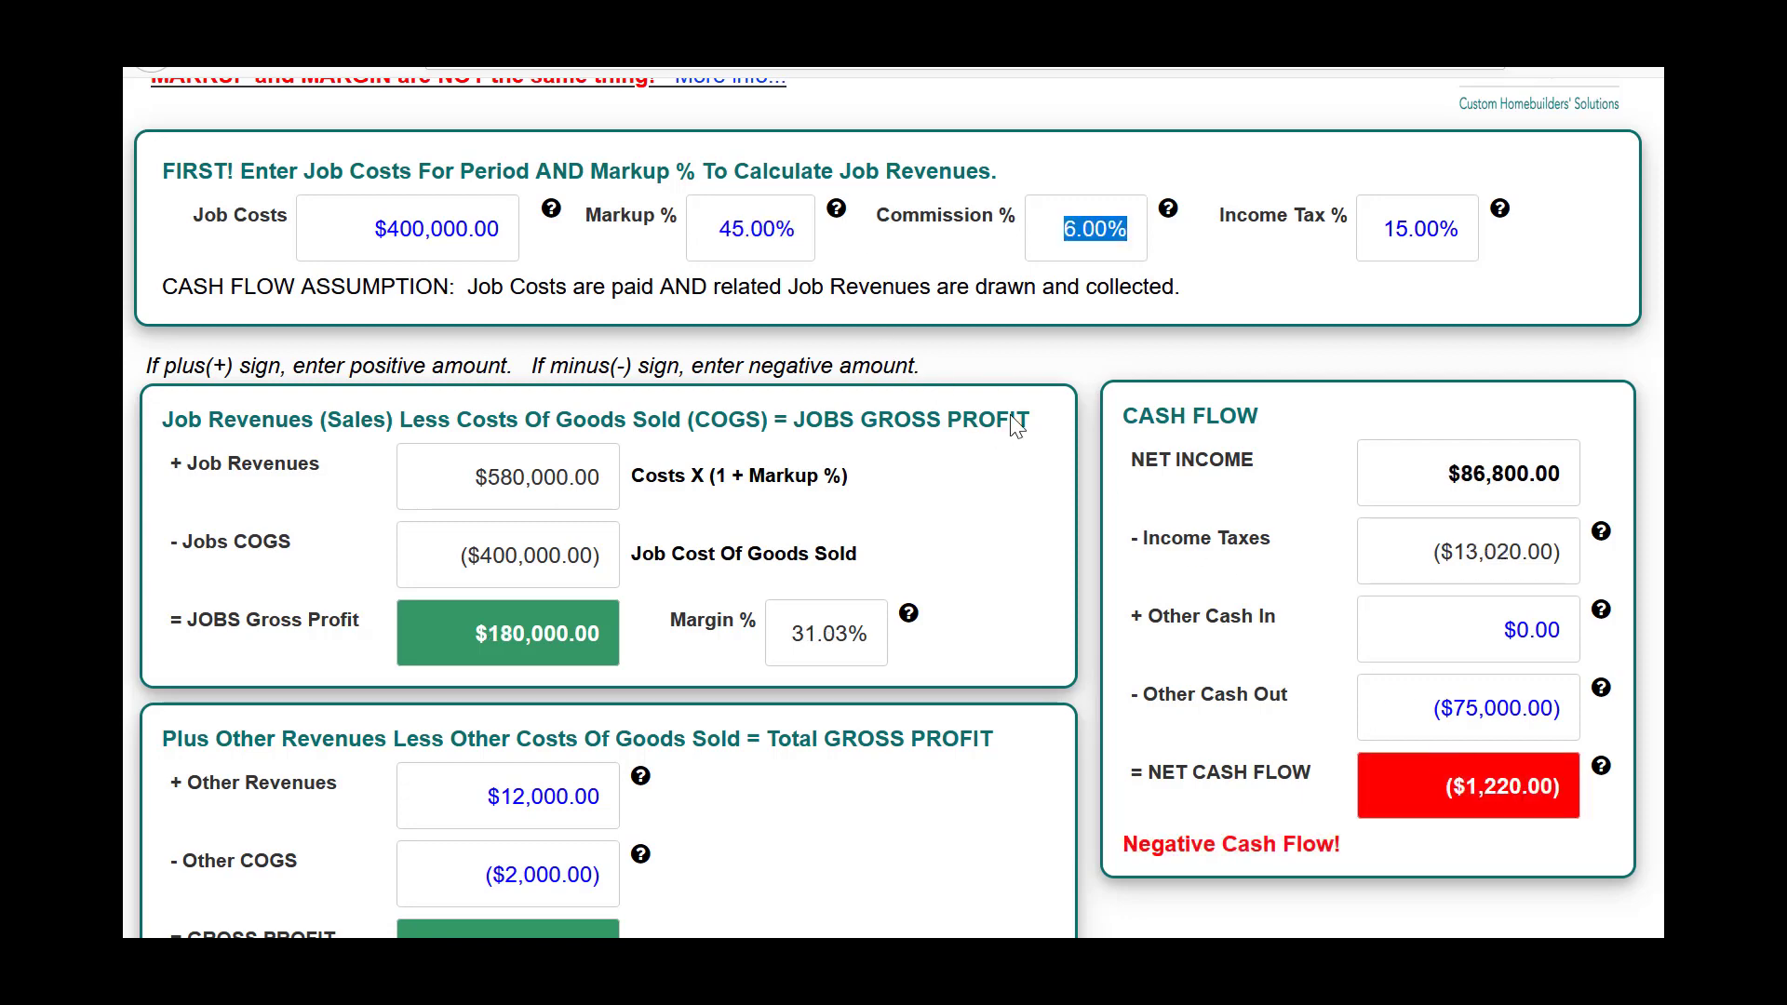
# Return the Markup % to 50 in the job costs section
pyautogui.click(709, 238)
pyautogui.moveTo(718, 233); pyautogui.dragTo(809, 236)
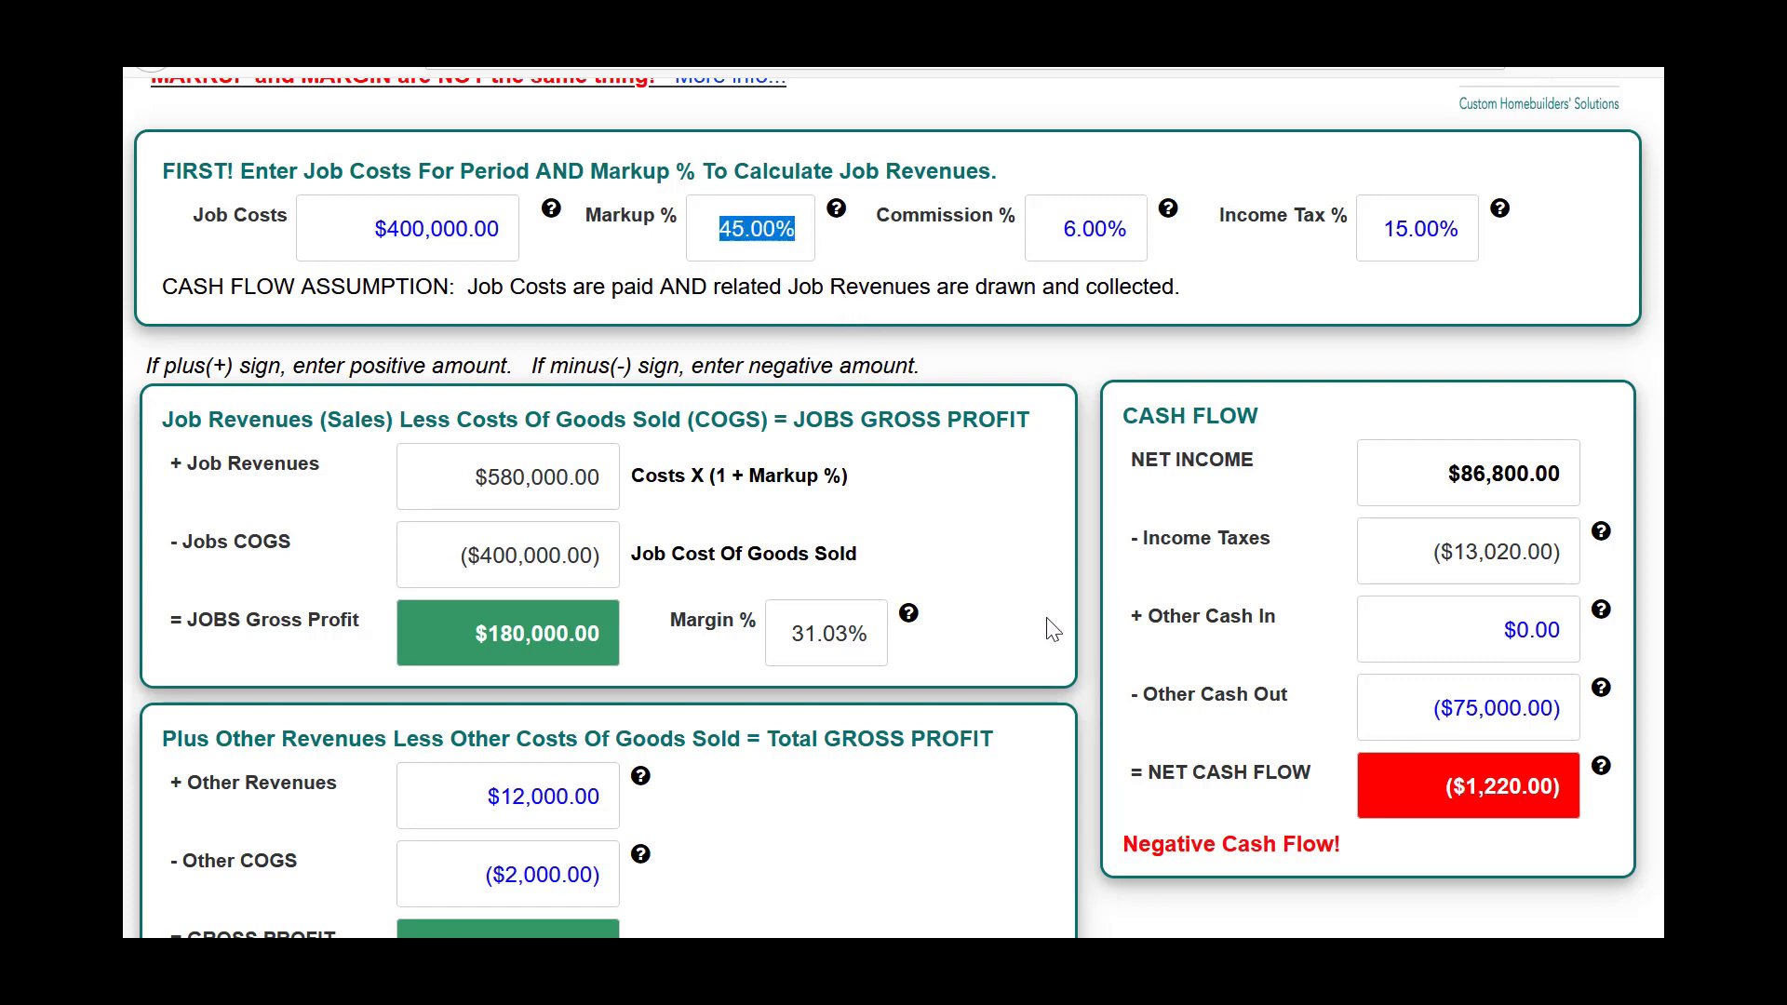
pyautogui.write('50')
pyautogui.press('Tab')
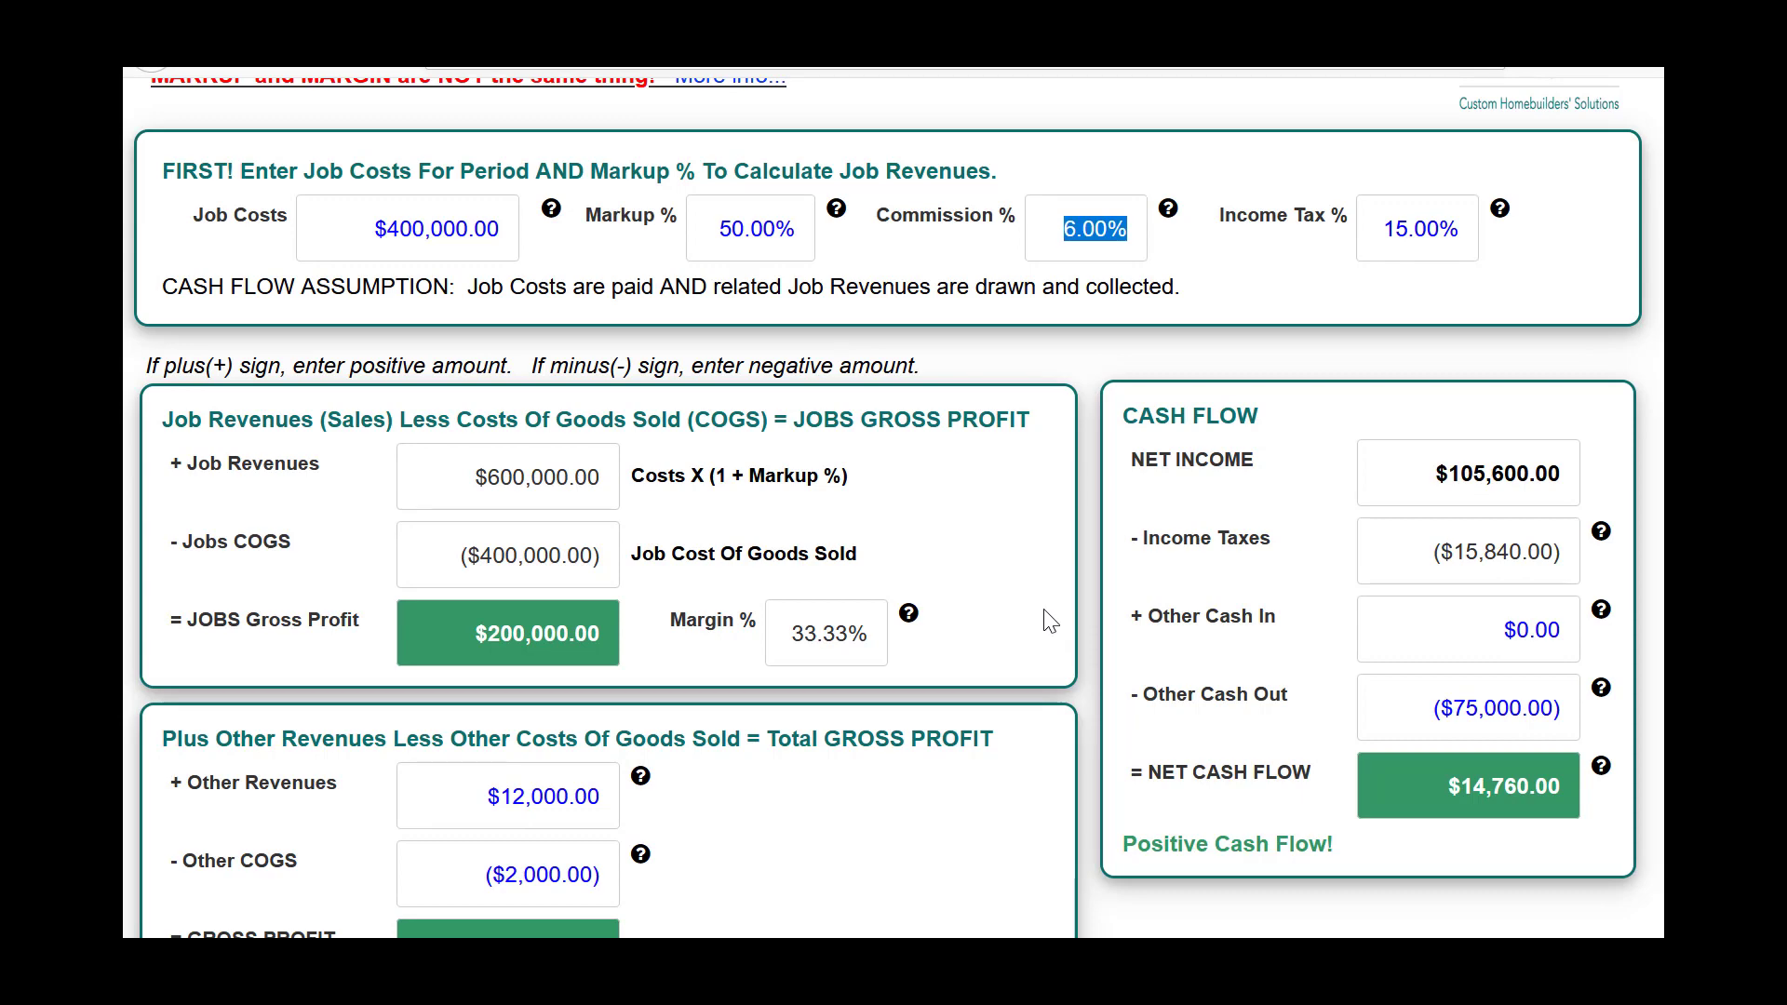
# Set Job Costs to 800000 and the Markup % to 25
pyautogui.click(369, 229)
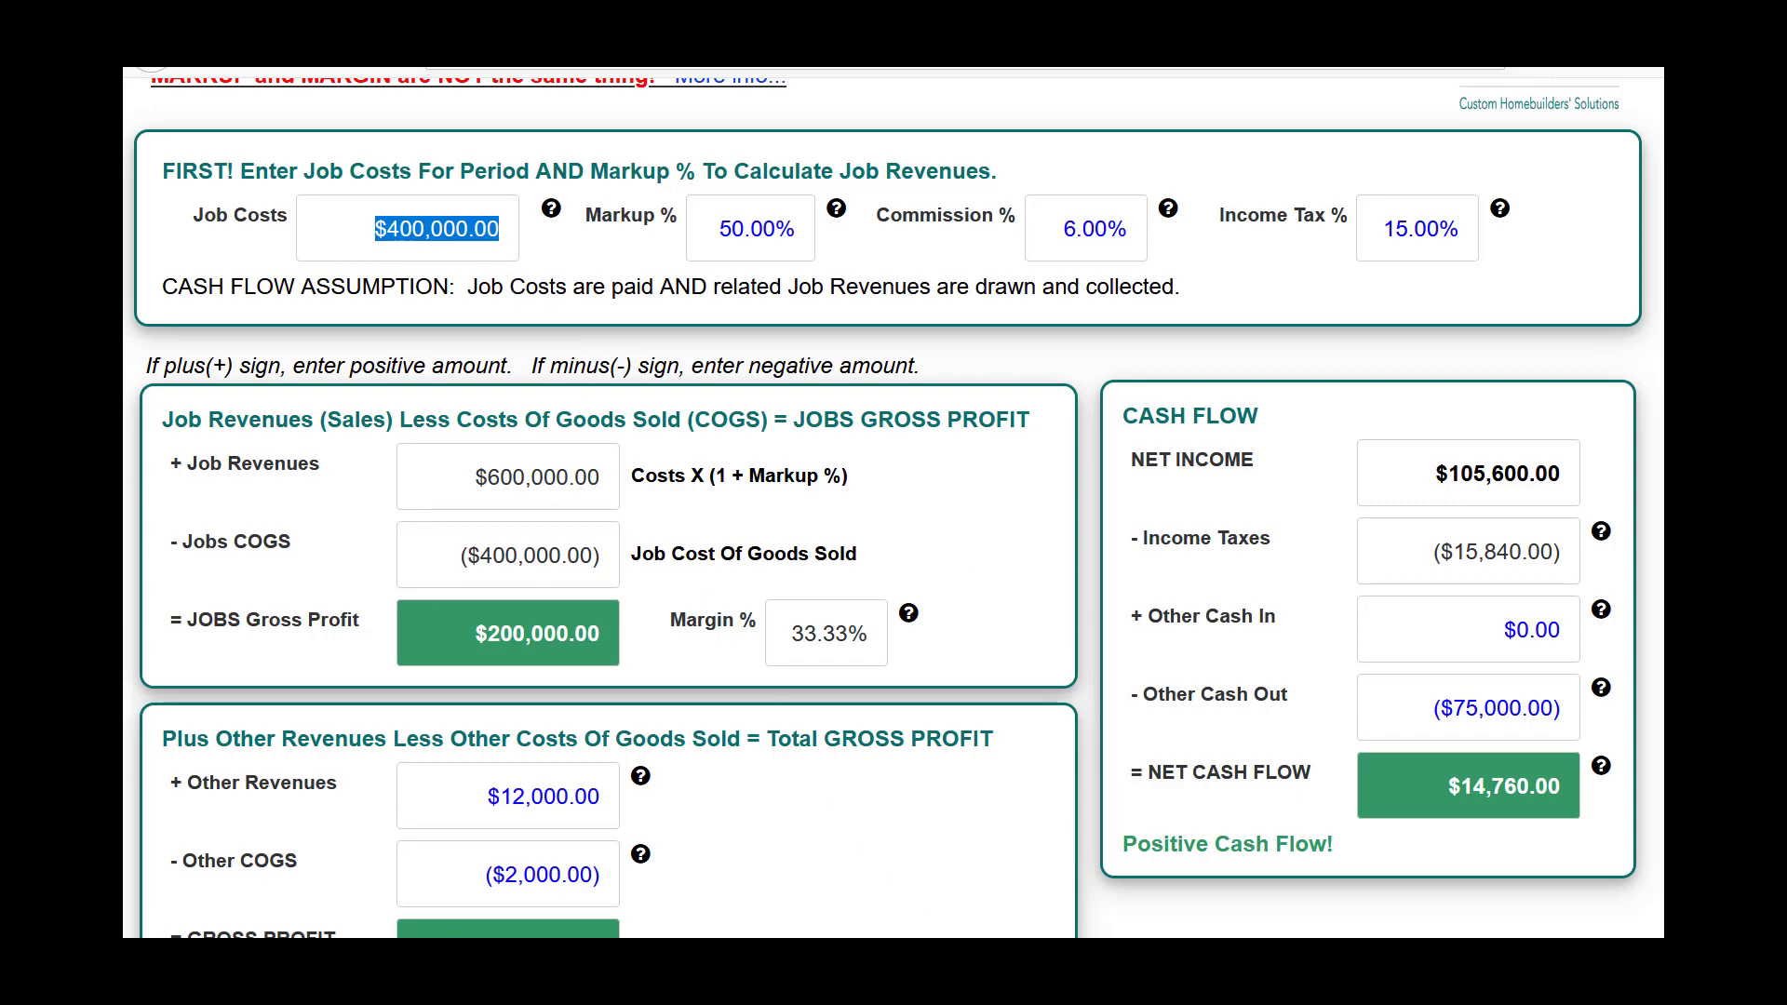
pyautogui.write('8')
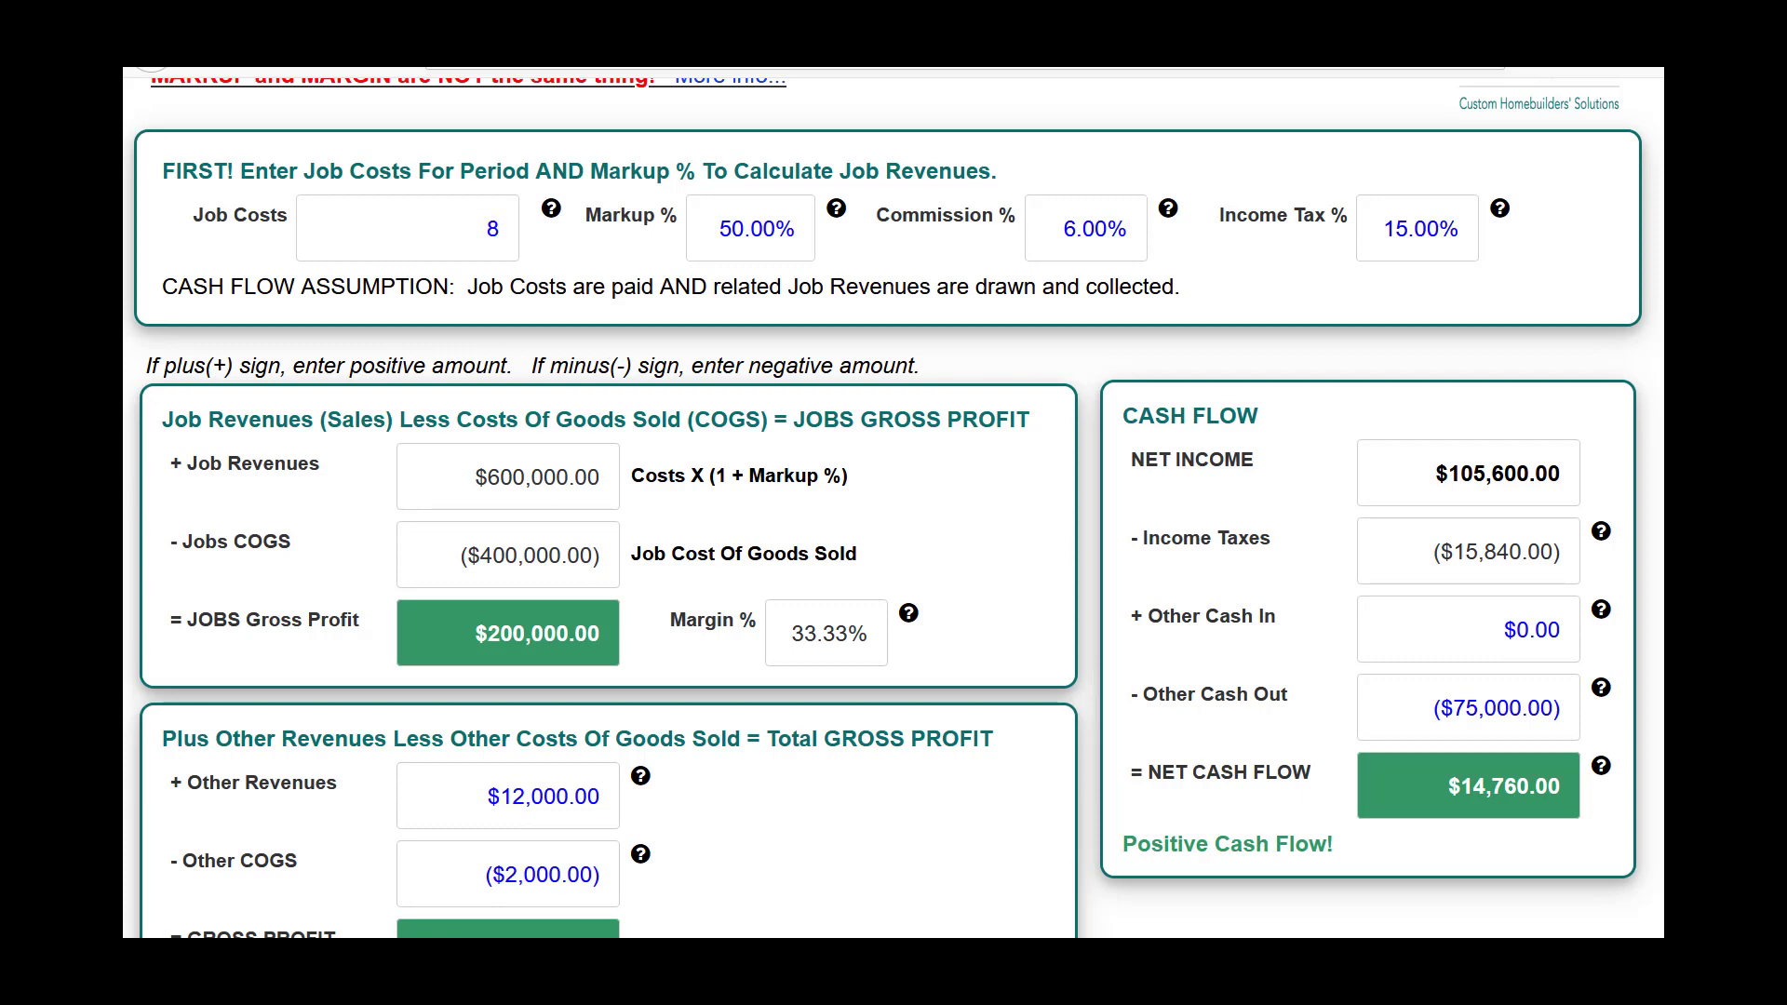
pyautogui.write('00,0')
pyautogui.write('00000')
pyautogui.press('Tab')
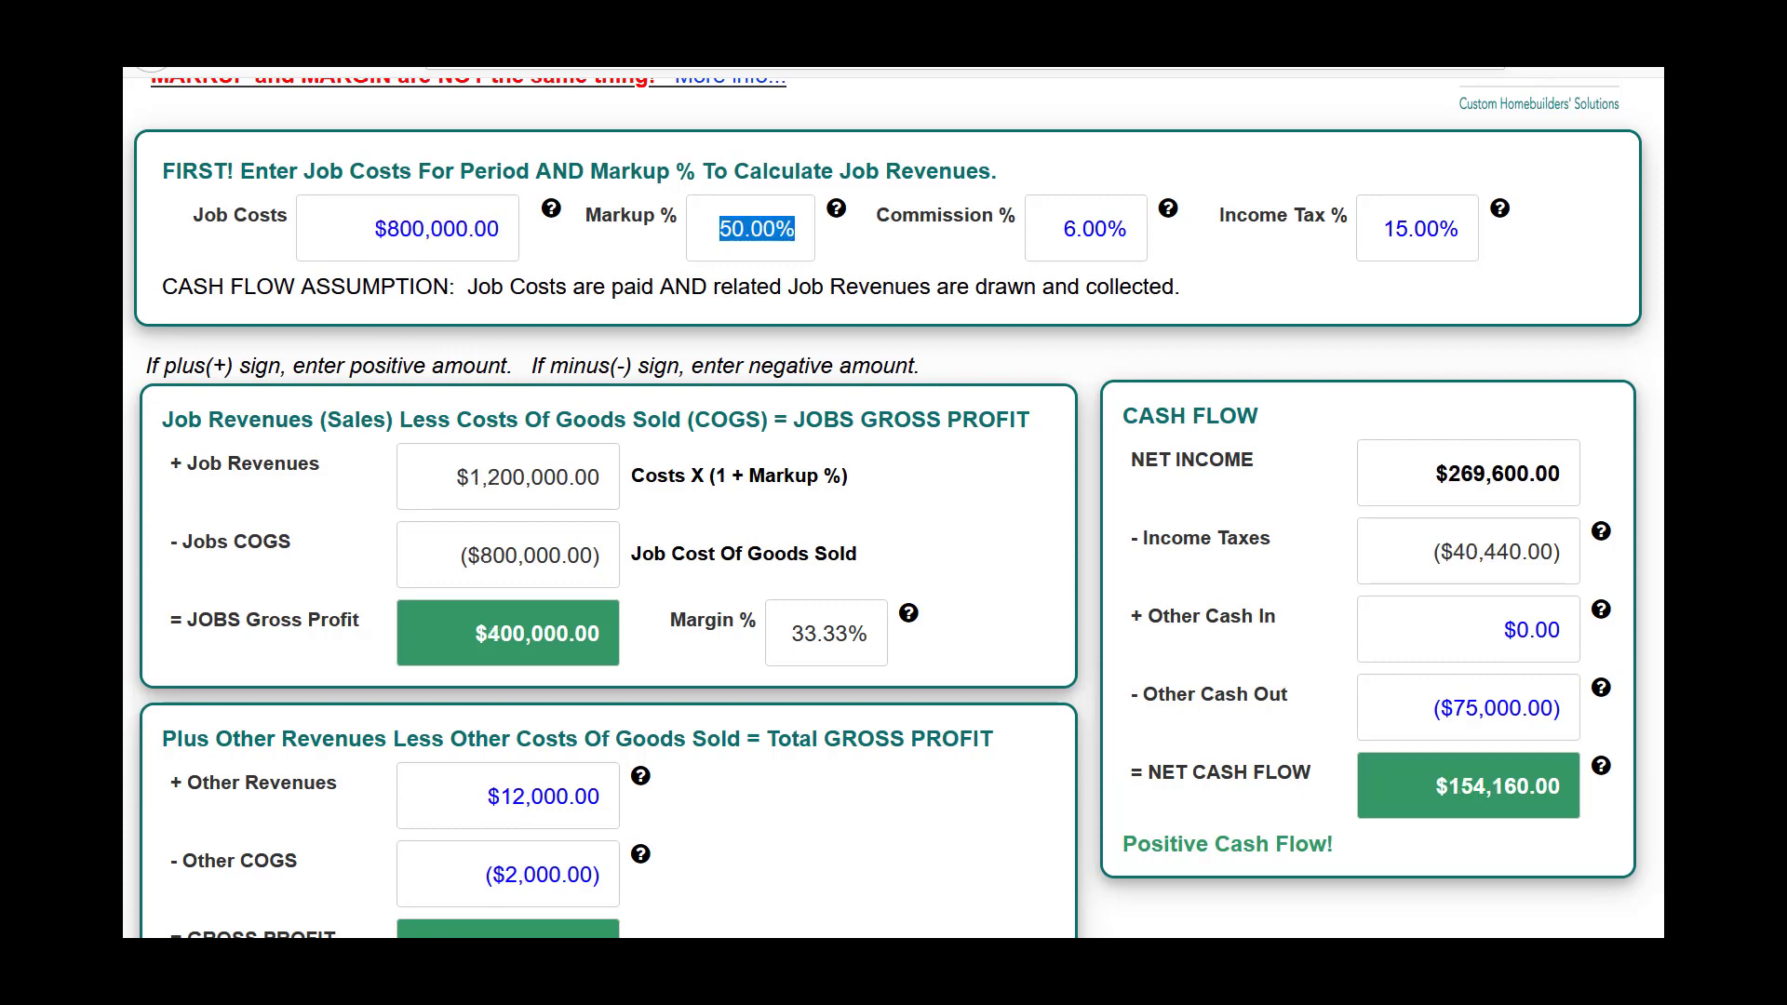
pyautogui.write('25')
pyautogui.press('Tab')
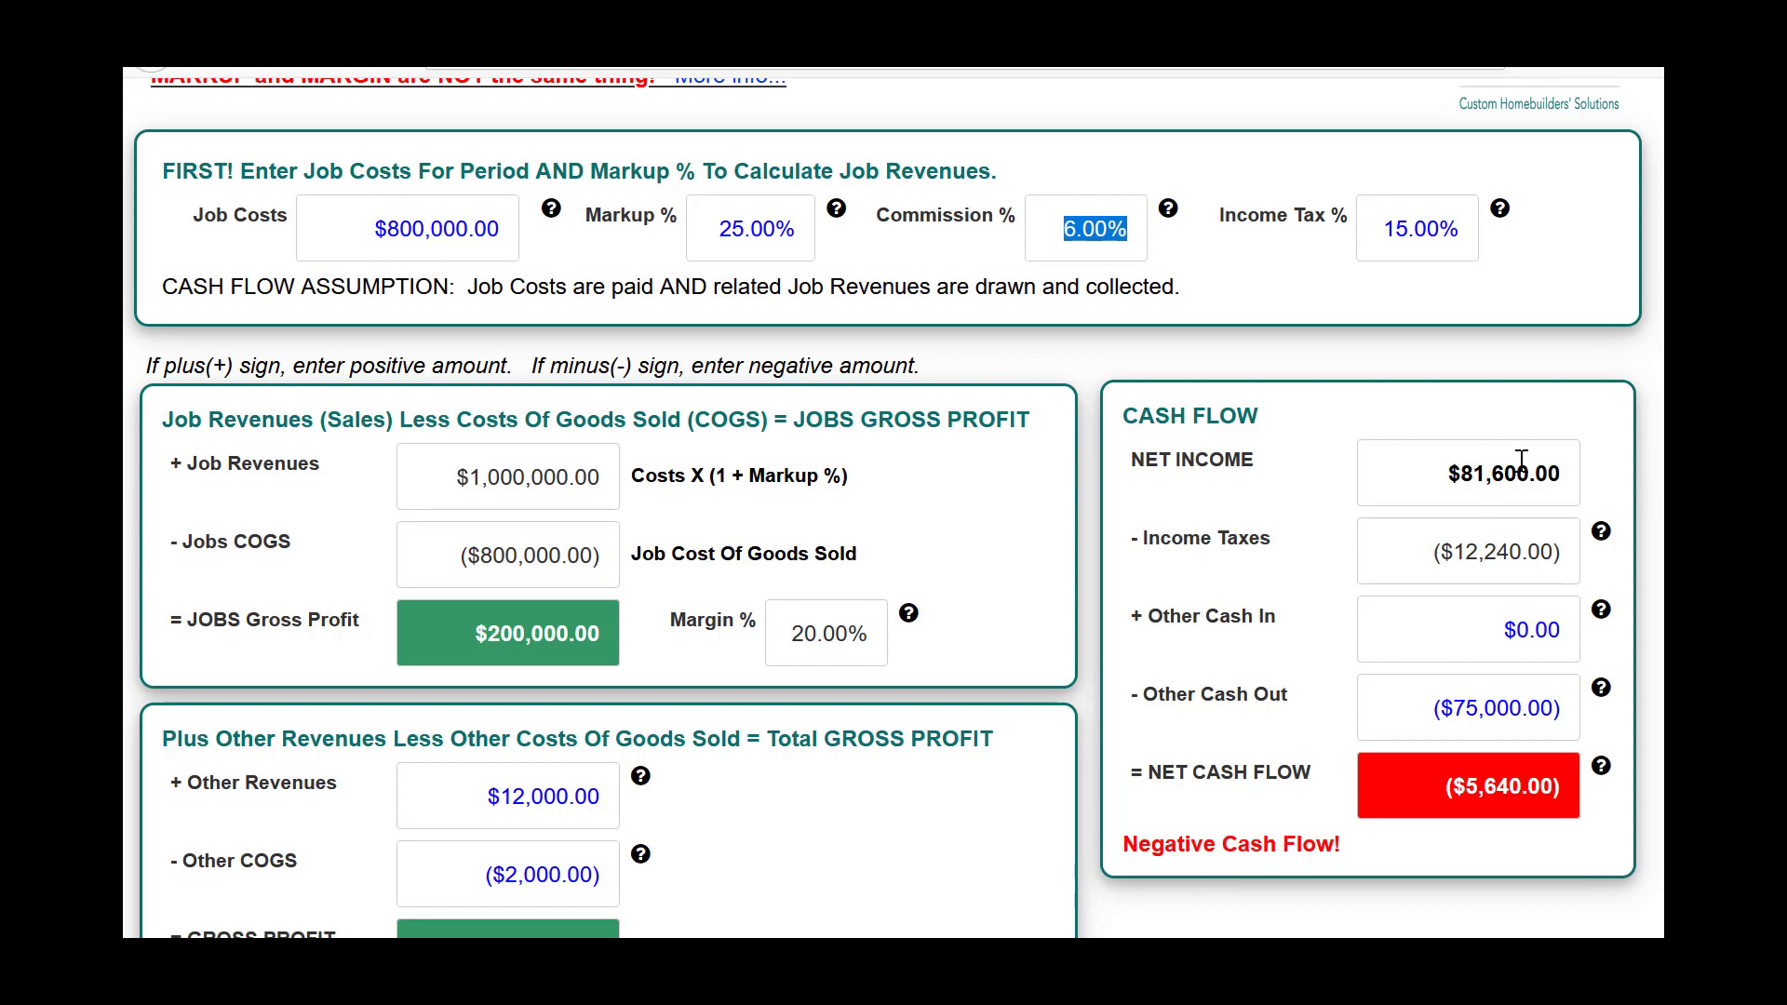
# Set the Income Tax % to 28 for the higher job costs scenario
pyautogui.click(1385, 227)
pyautogui.write('28')
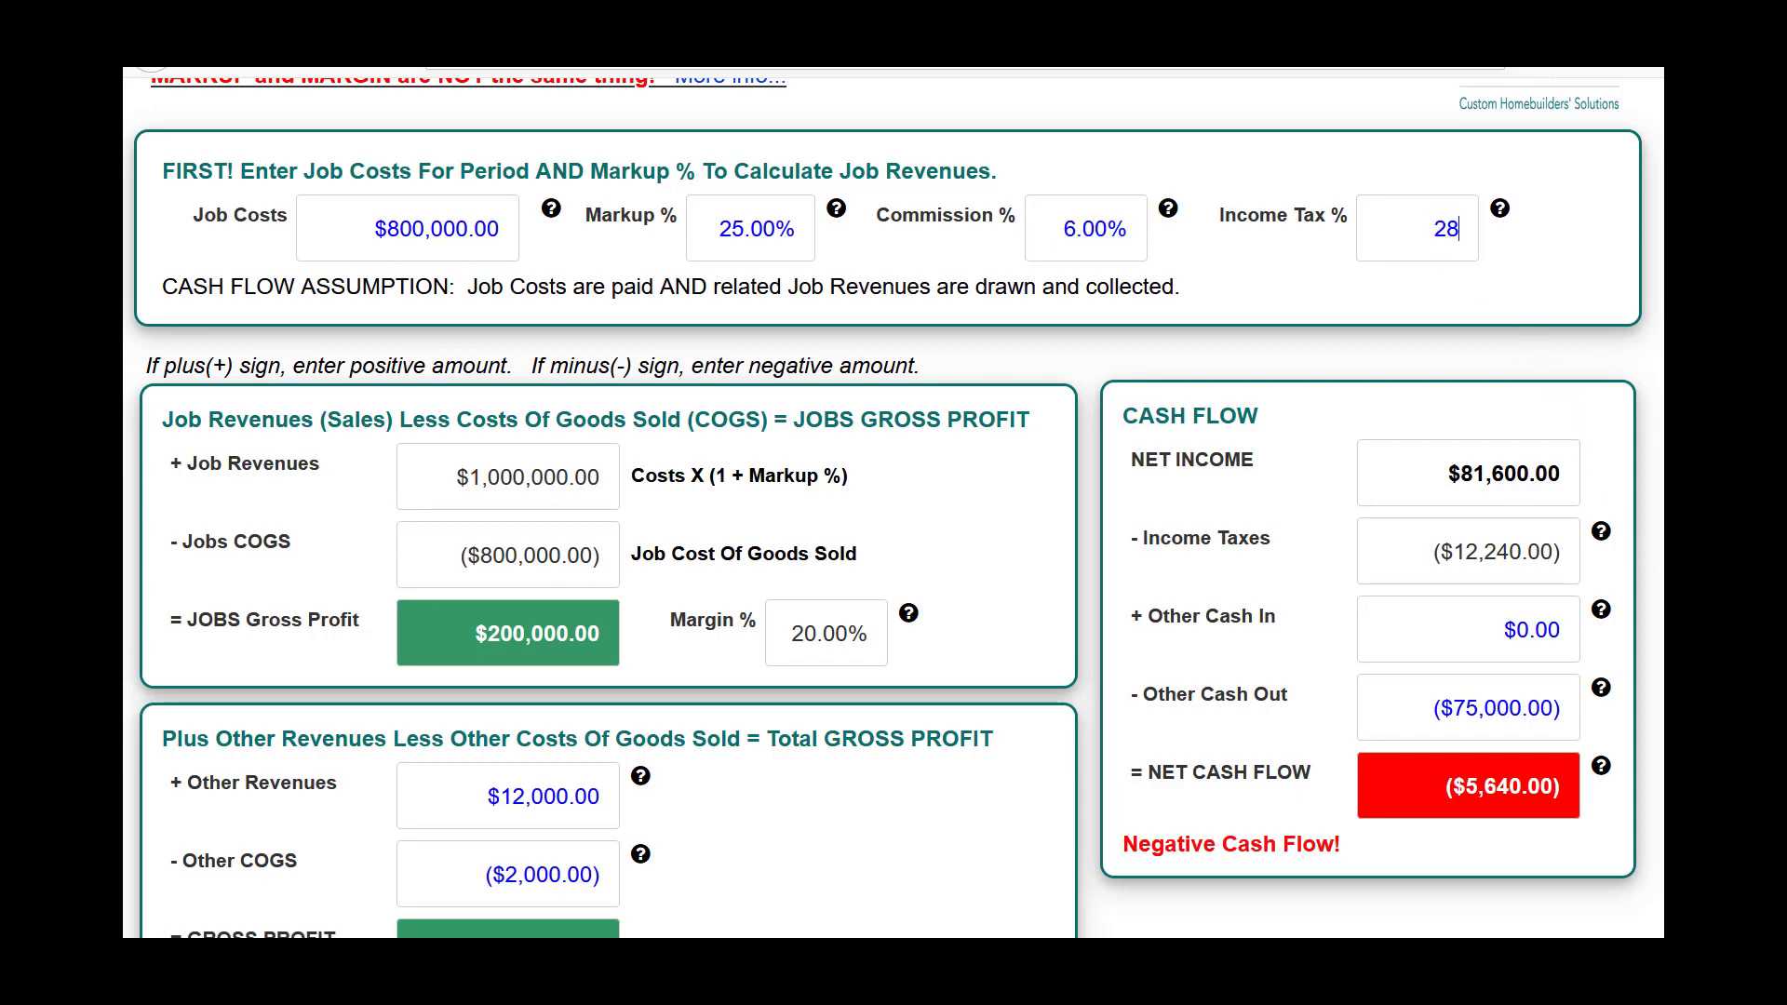
pyautogui.press('Tab')
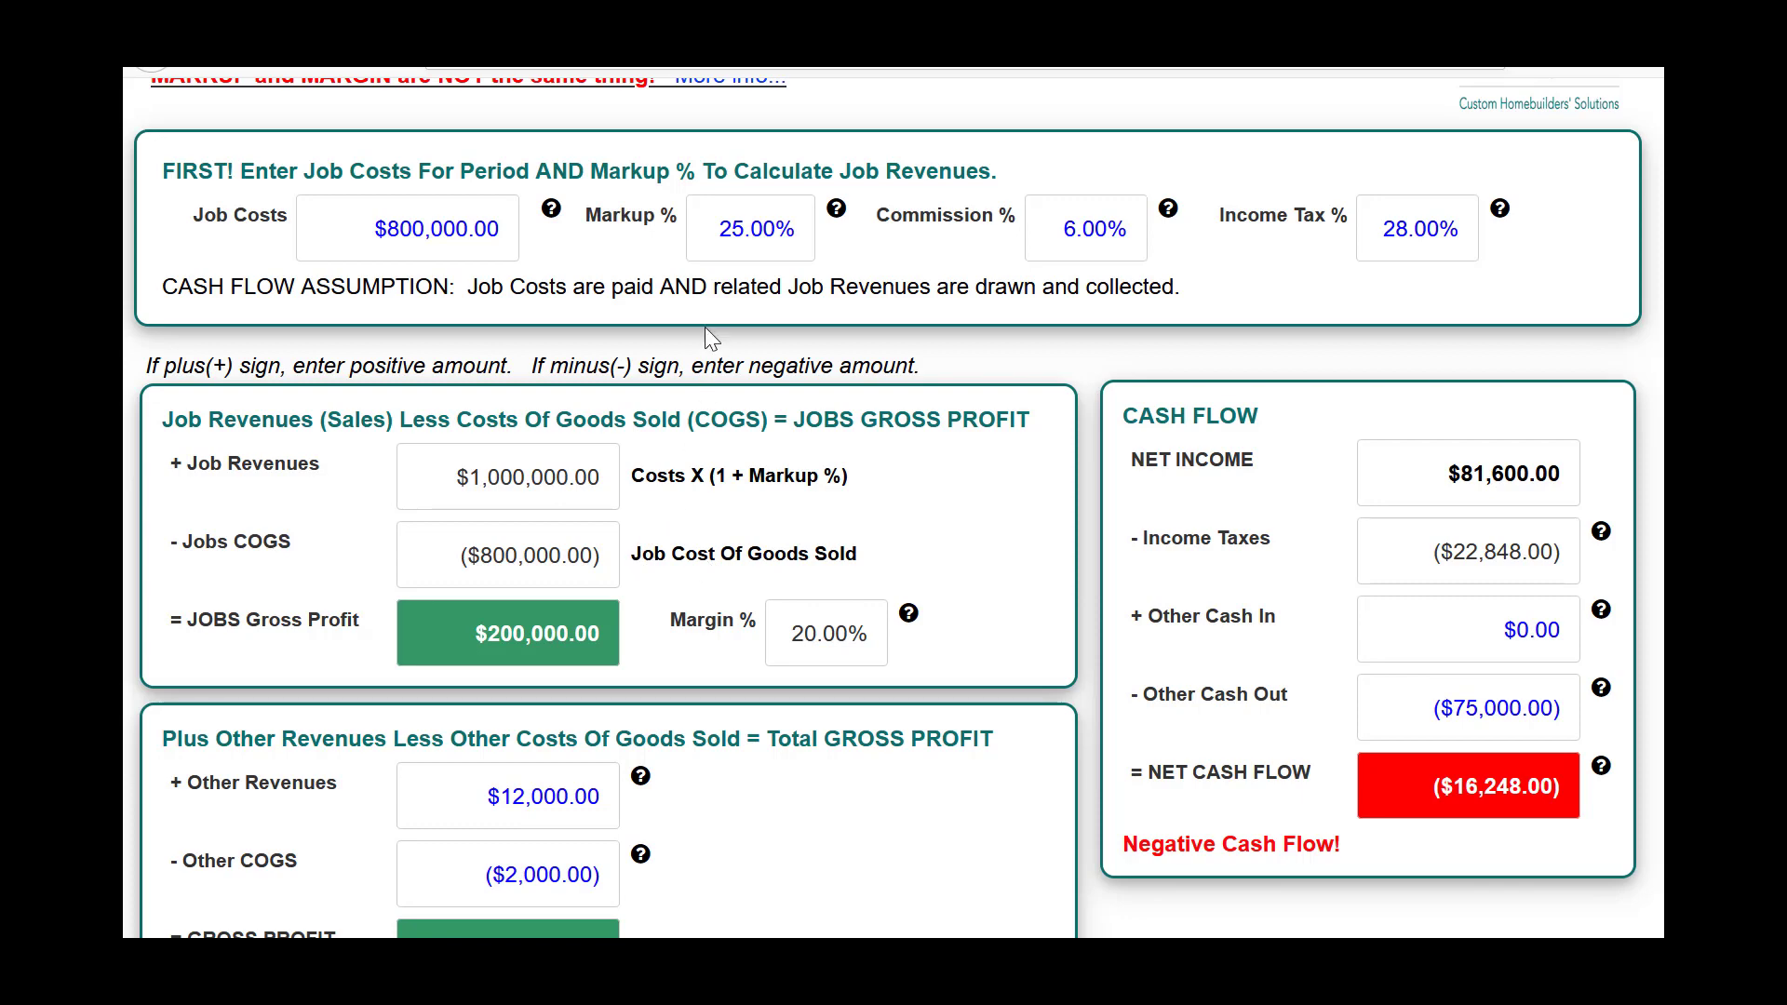
# Set the Markup % to 30 and review the gross profit, operating expenses, net income and cash flow sections
pyautogui.click(709, 228)
pyautogui.write('30')
pyautogui.press('Tab')
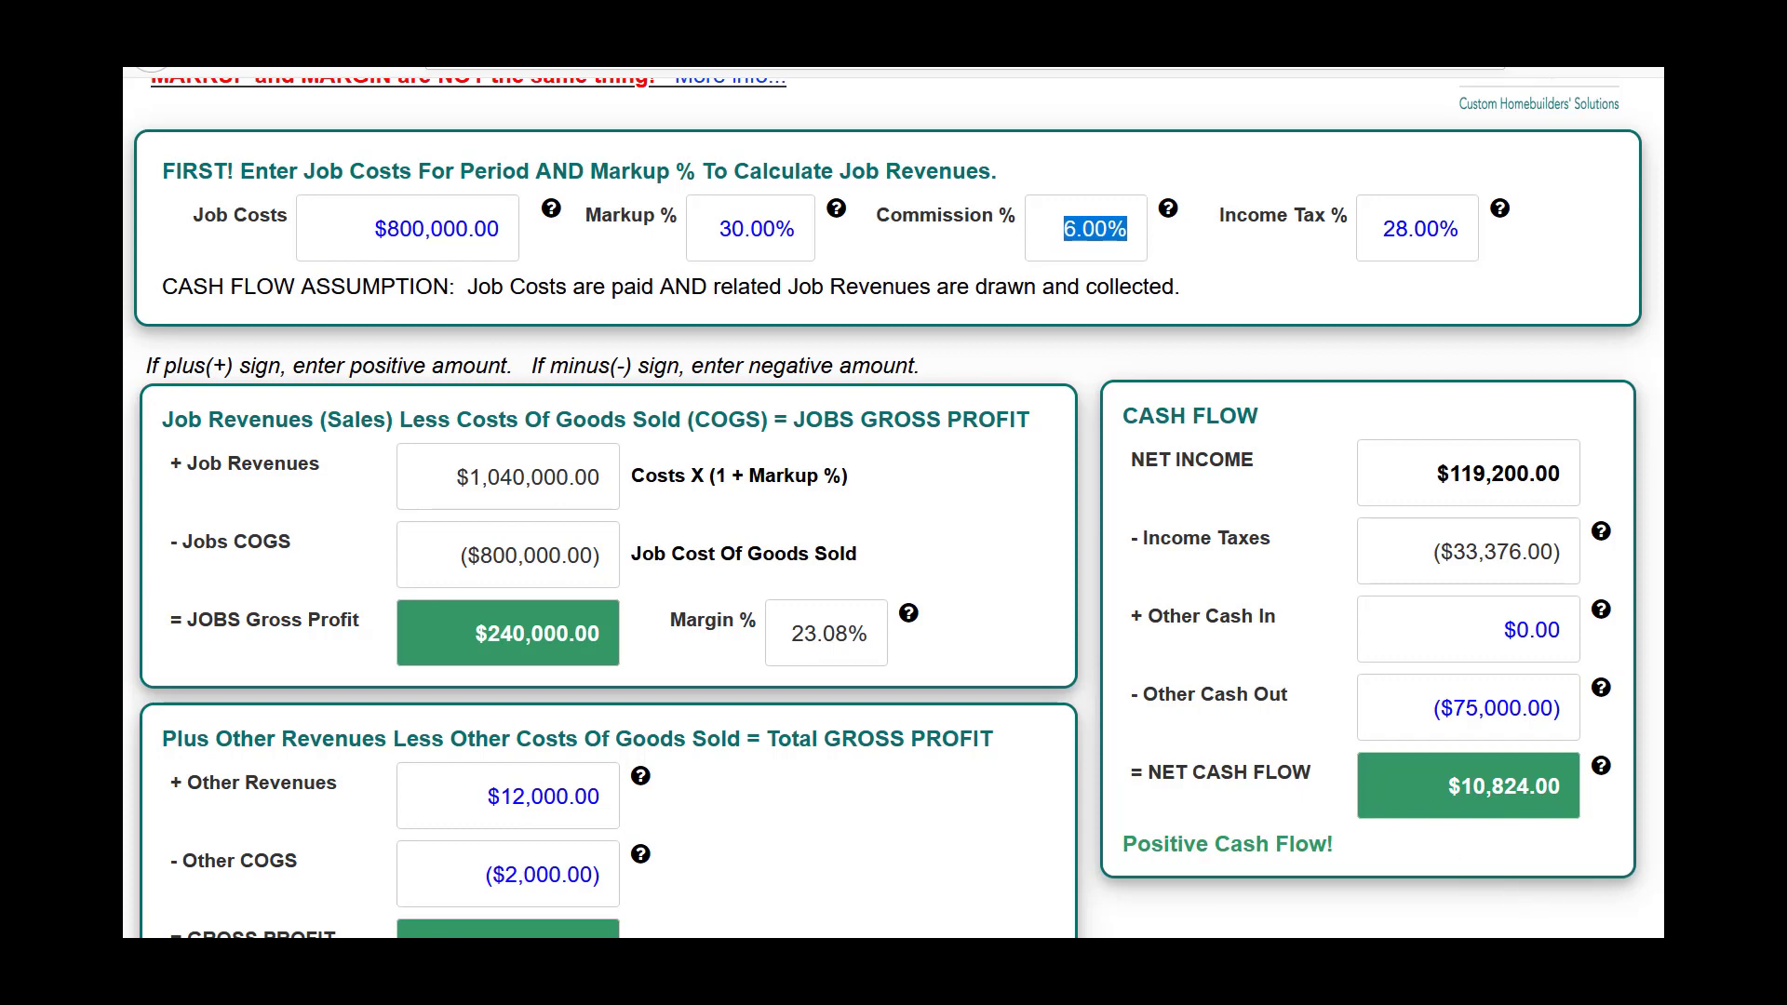
pyautogui.scroll(-6, 890, 509)
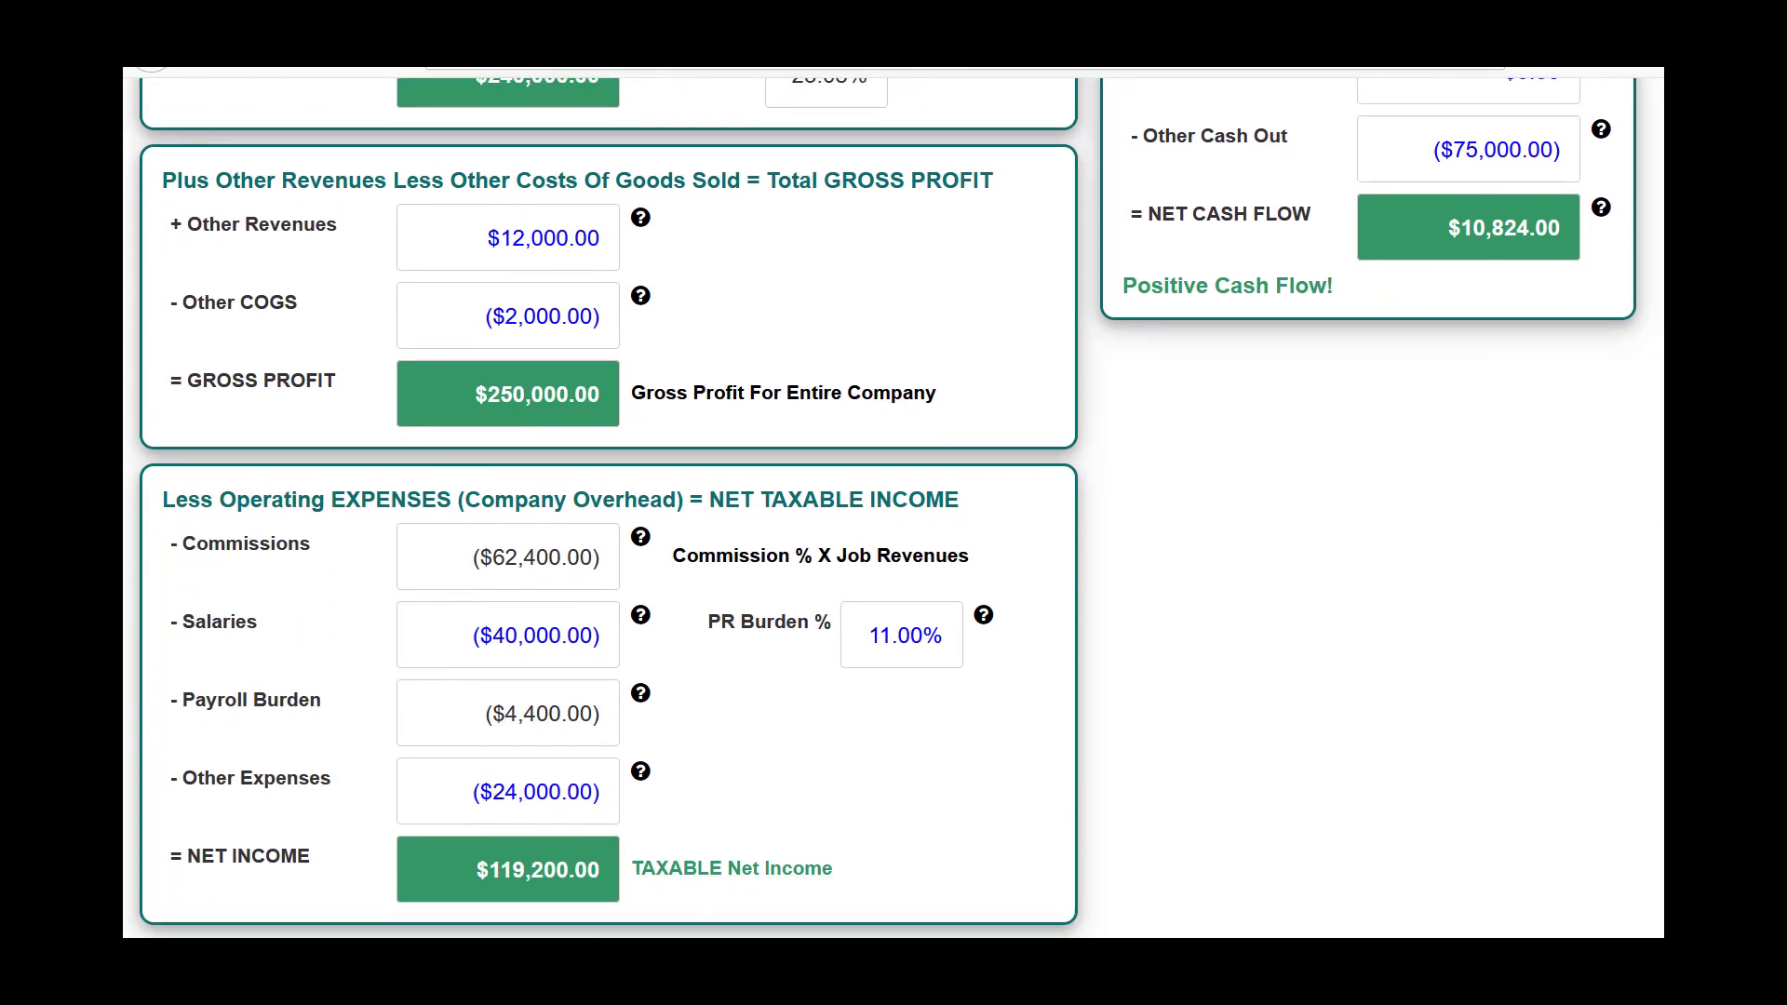
pyautogui.scroll(6, 891, 508)
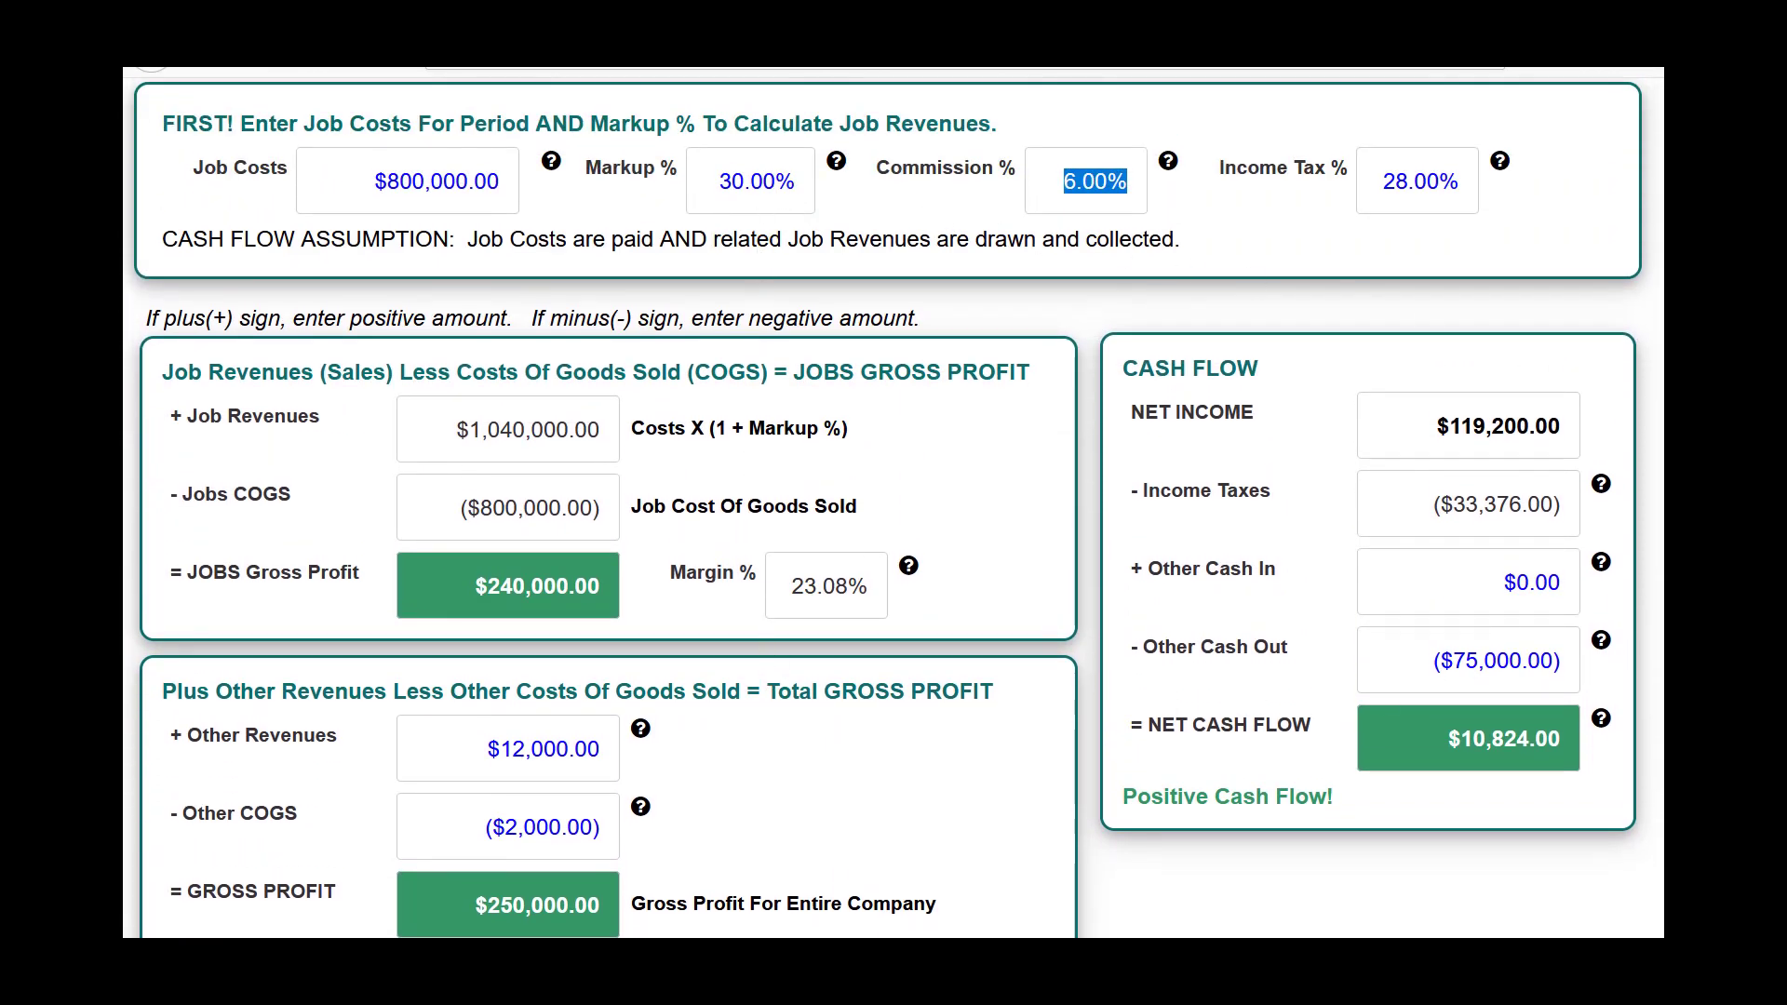
pyautogui.scroll(-5, 891, 508)
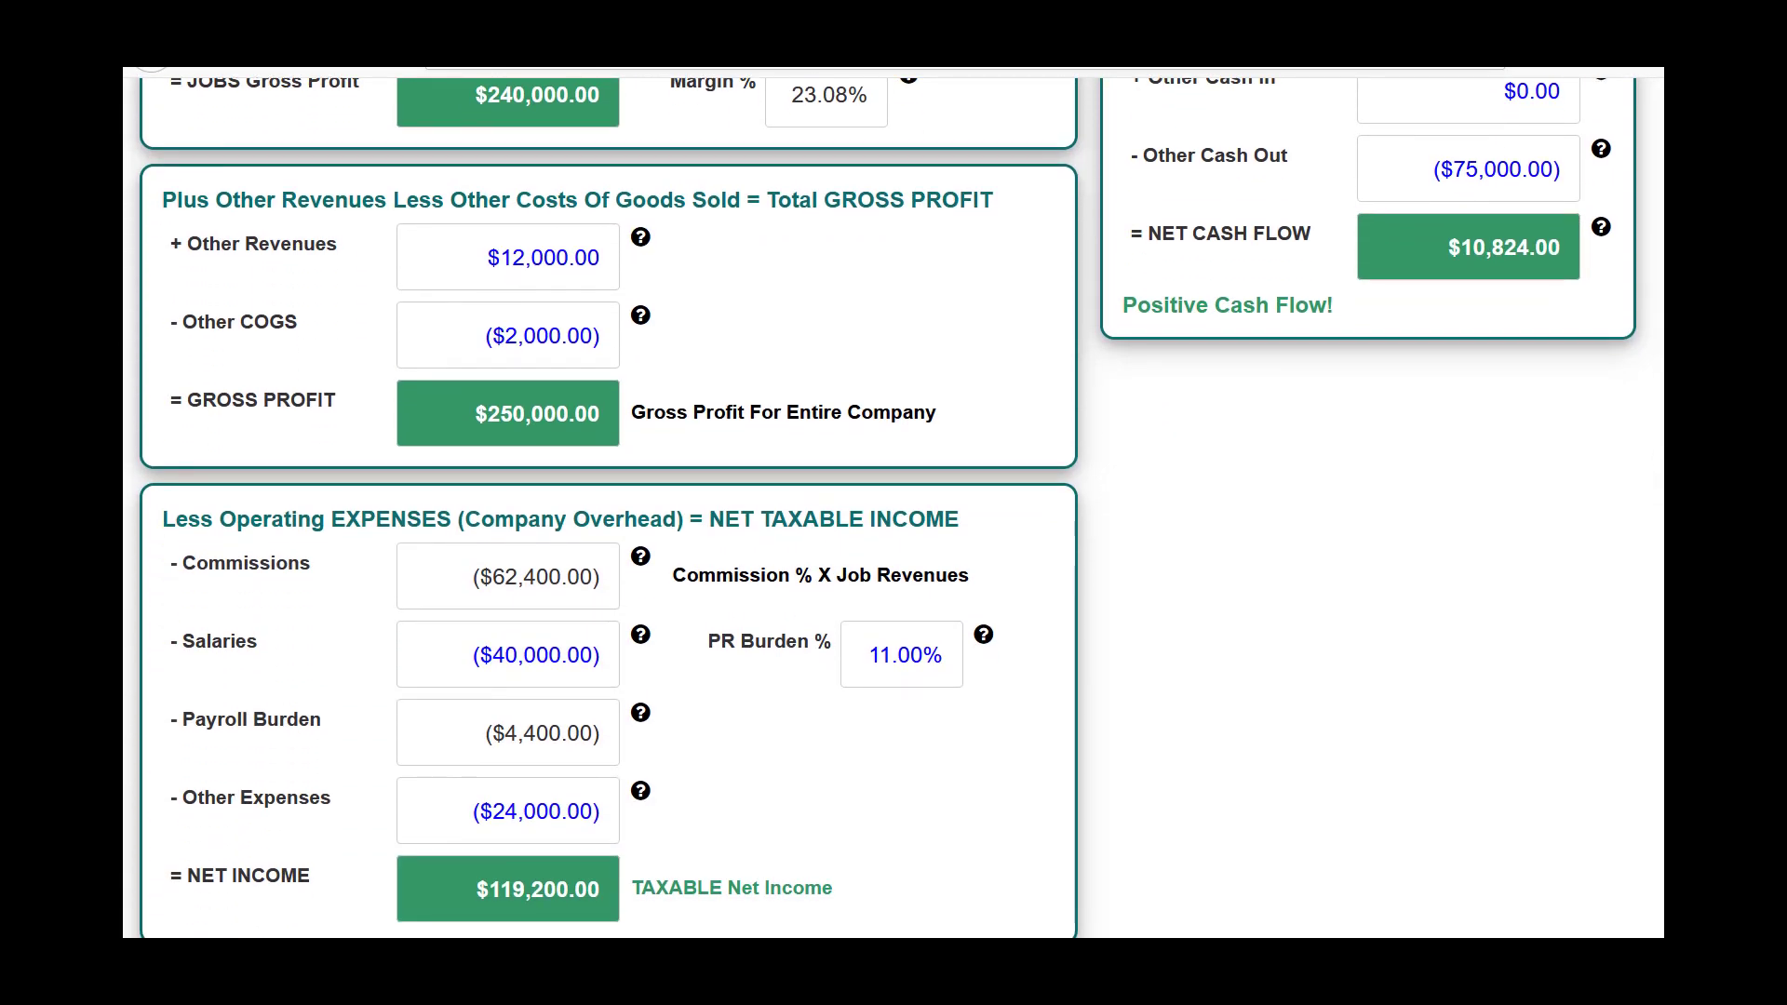
pyautogui.scroll(1, 891, 508)
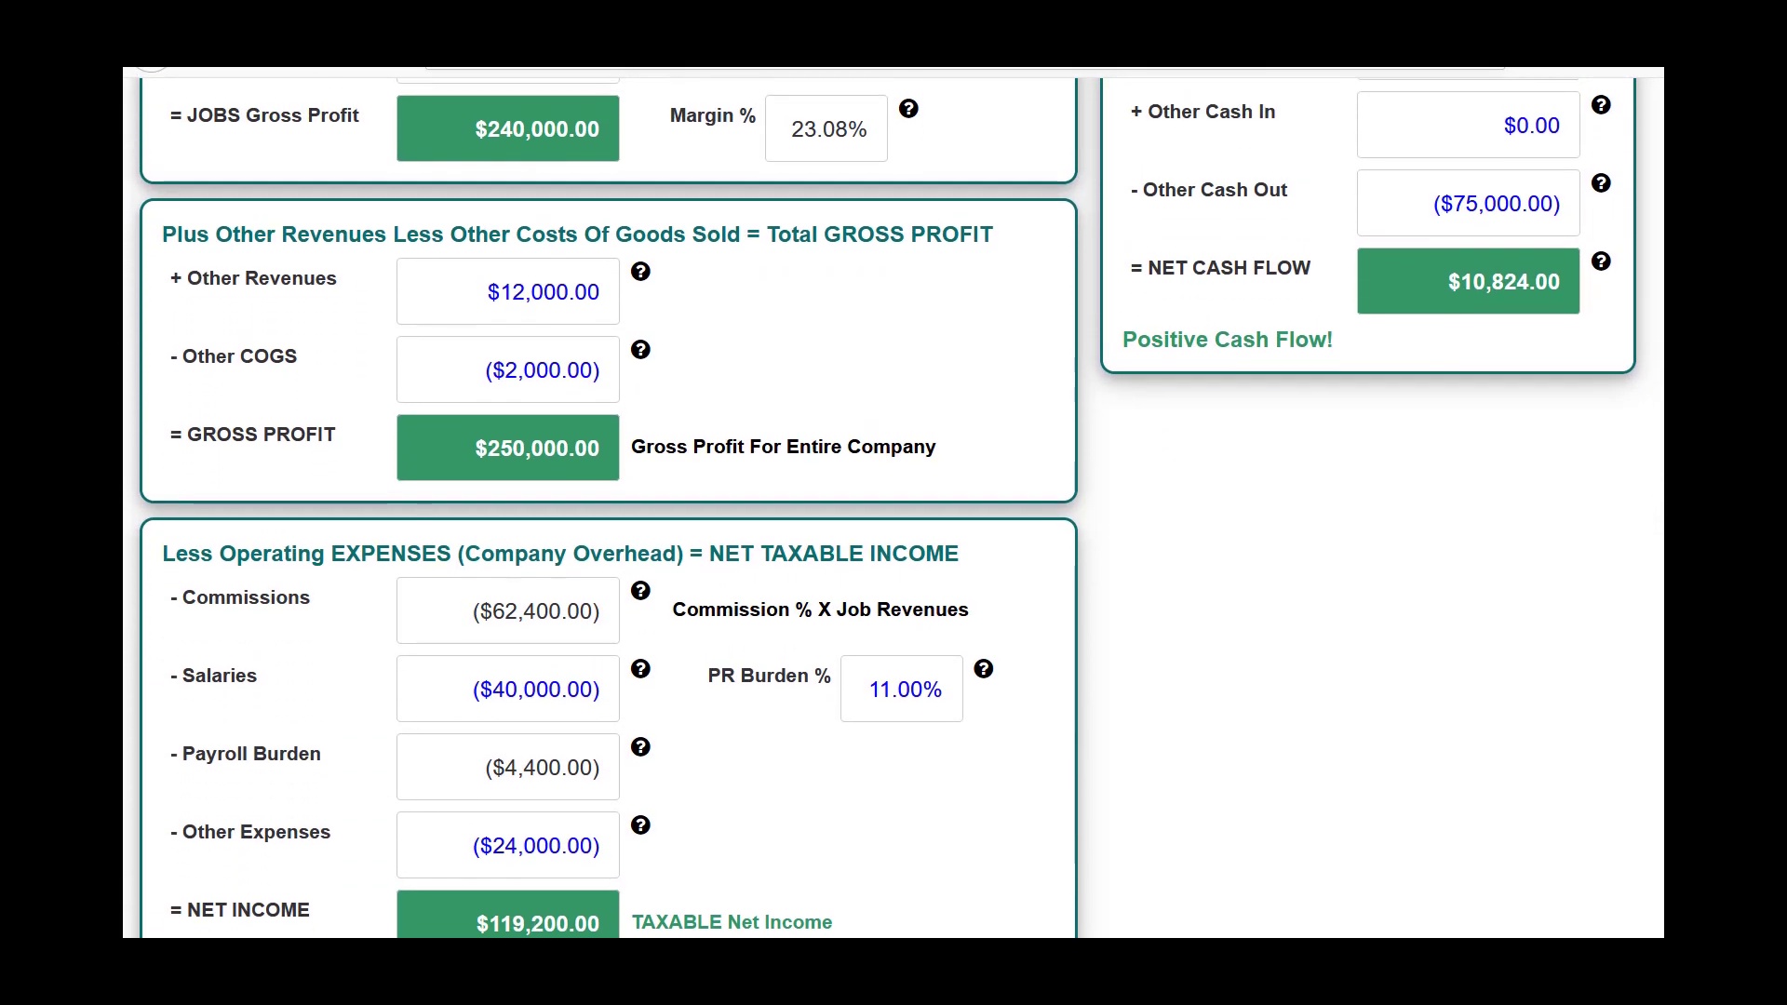
# Set the Markup % to 25 in the job costs section
pyautogui.scroll(1, 891, 508)
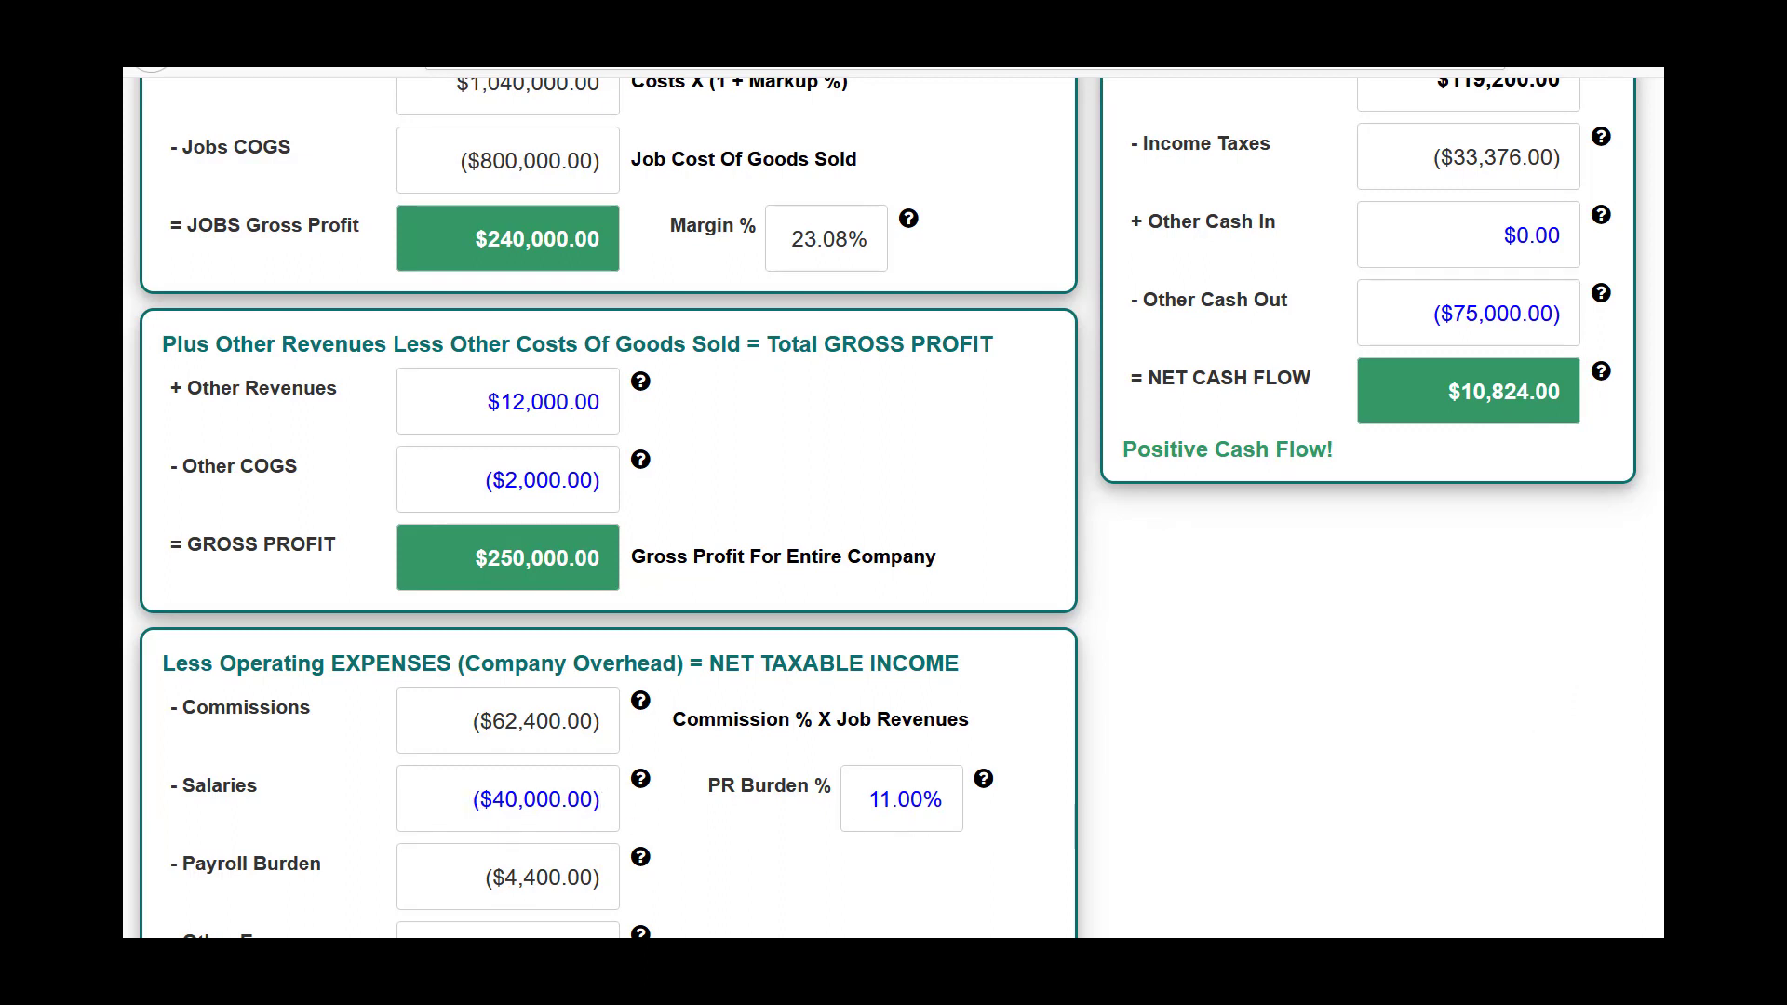
pyautogui.scroll(1, 888, 506)
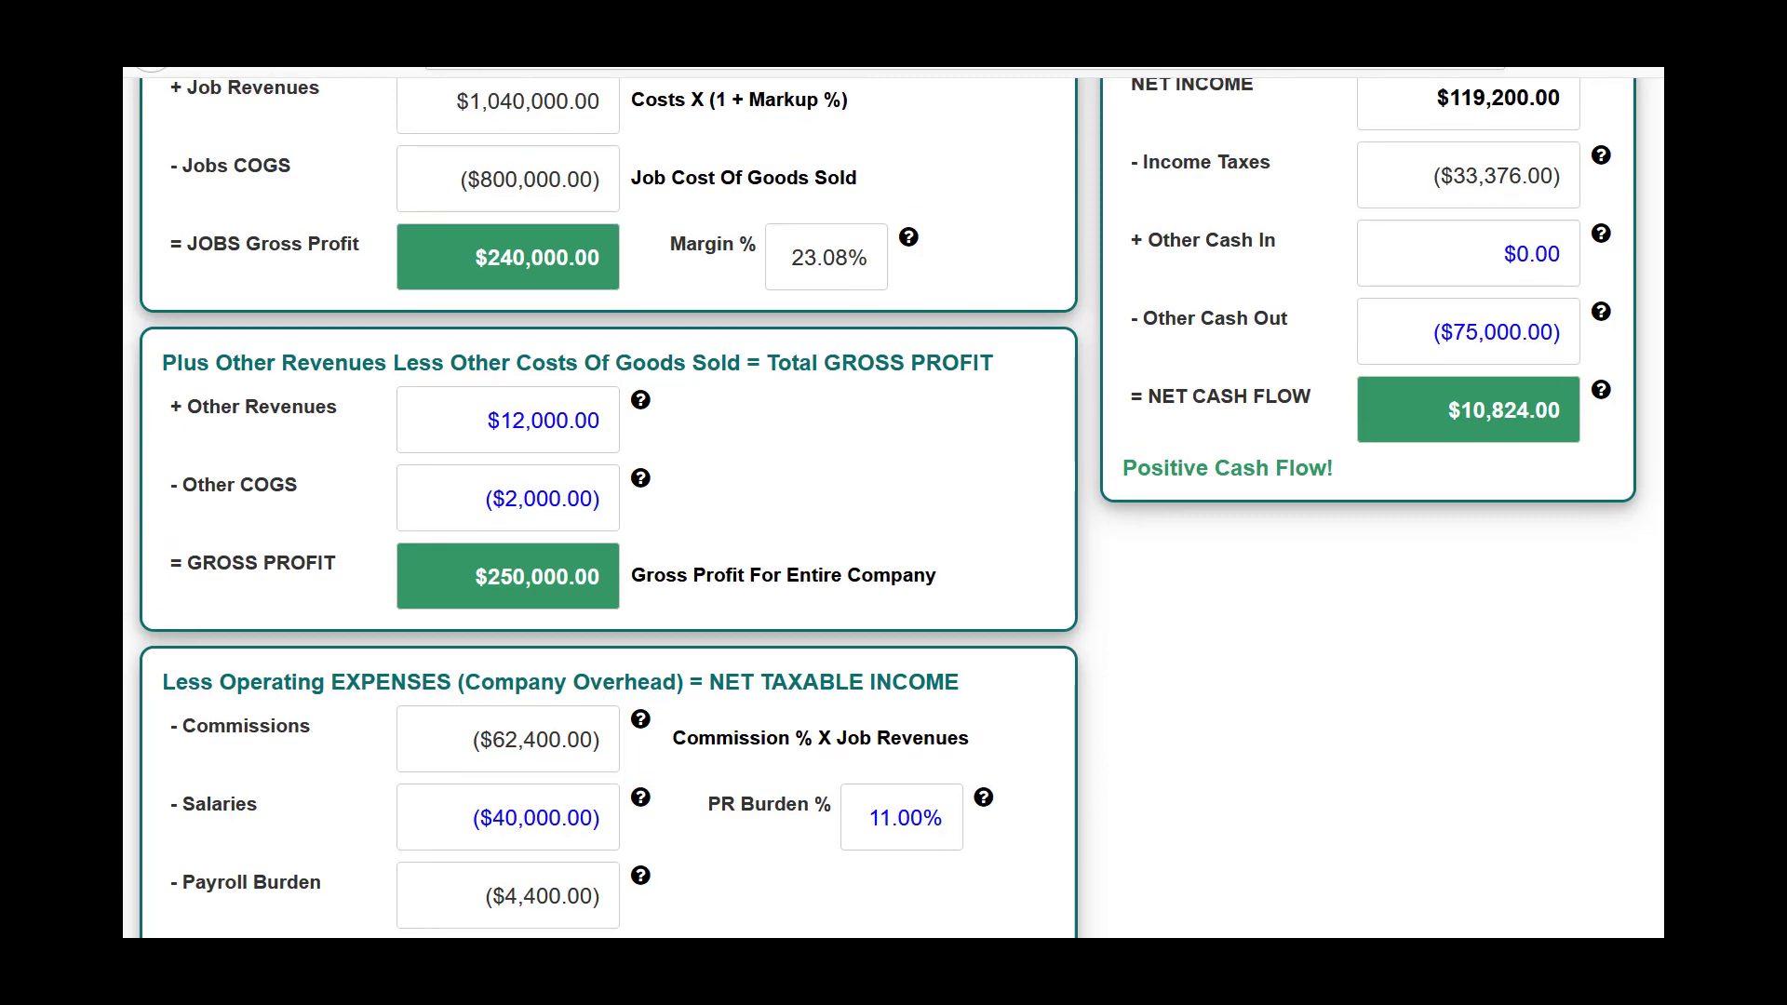
pyautogui.scroll(3, 888, 507)
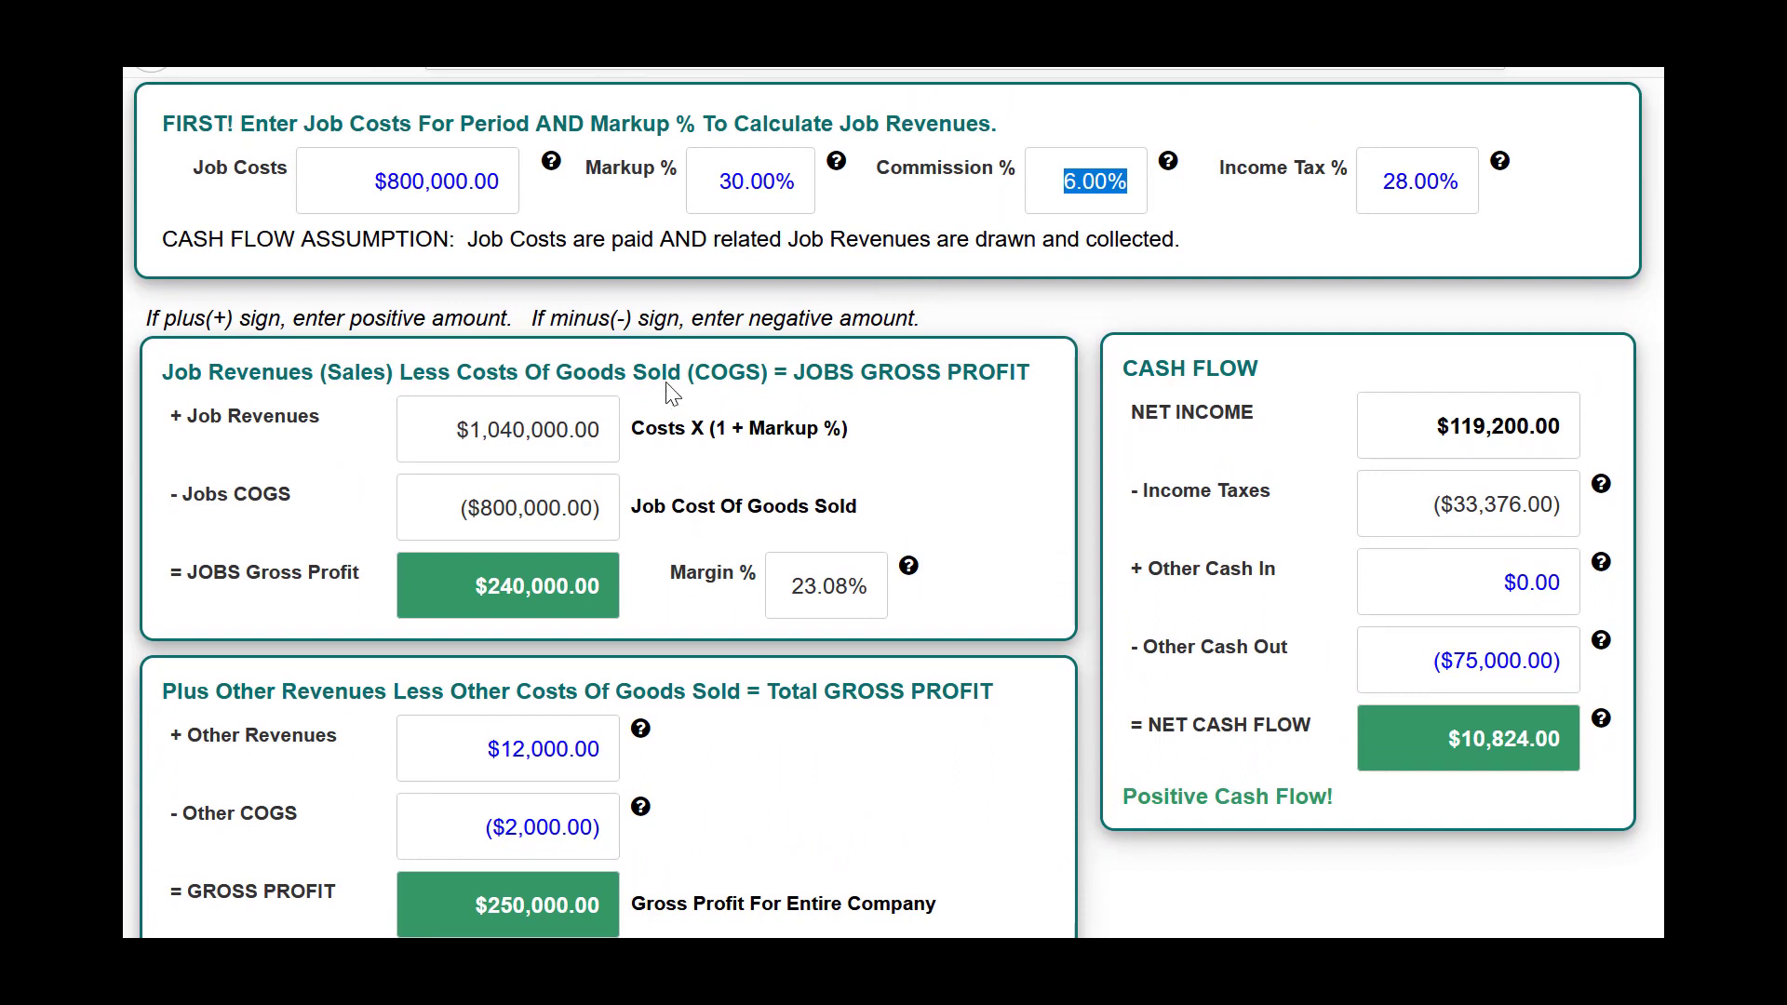
pyautogui.click(715, 188)
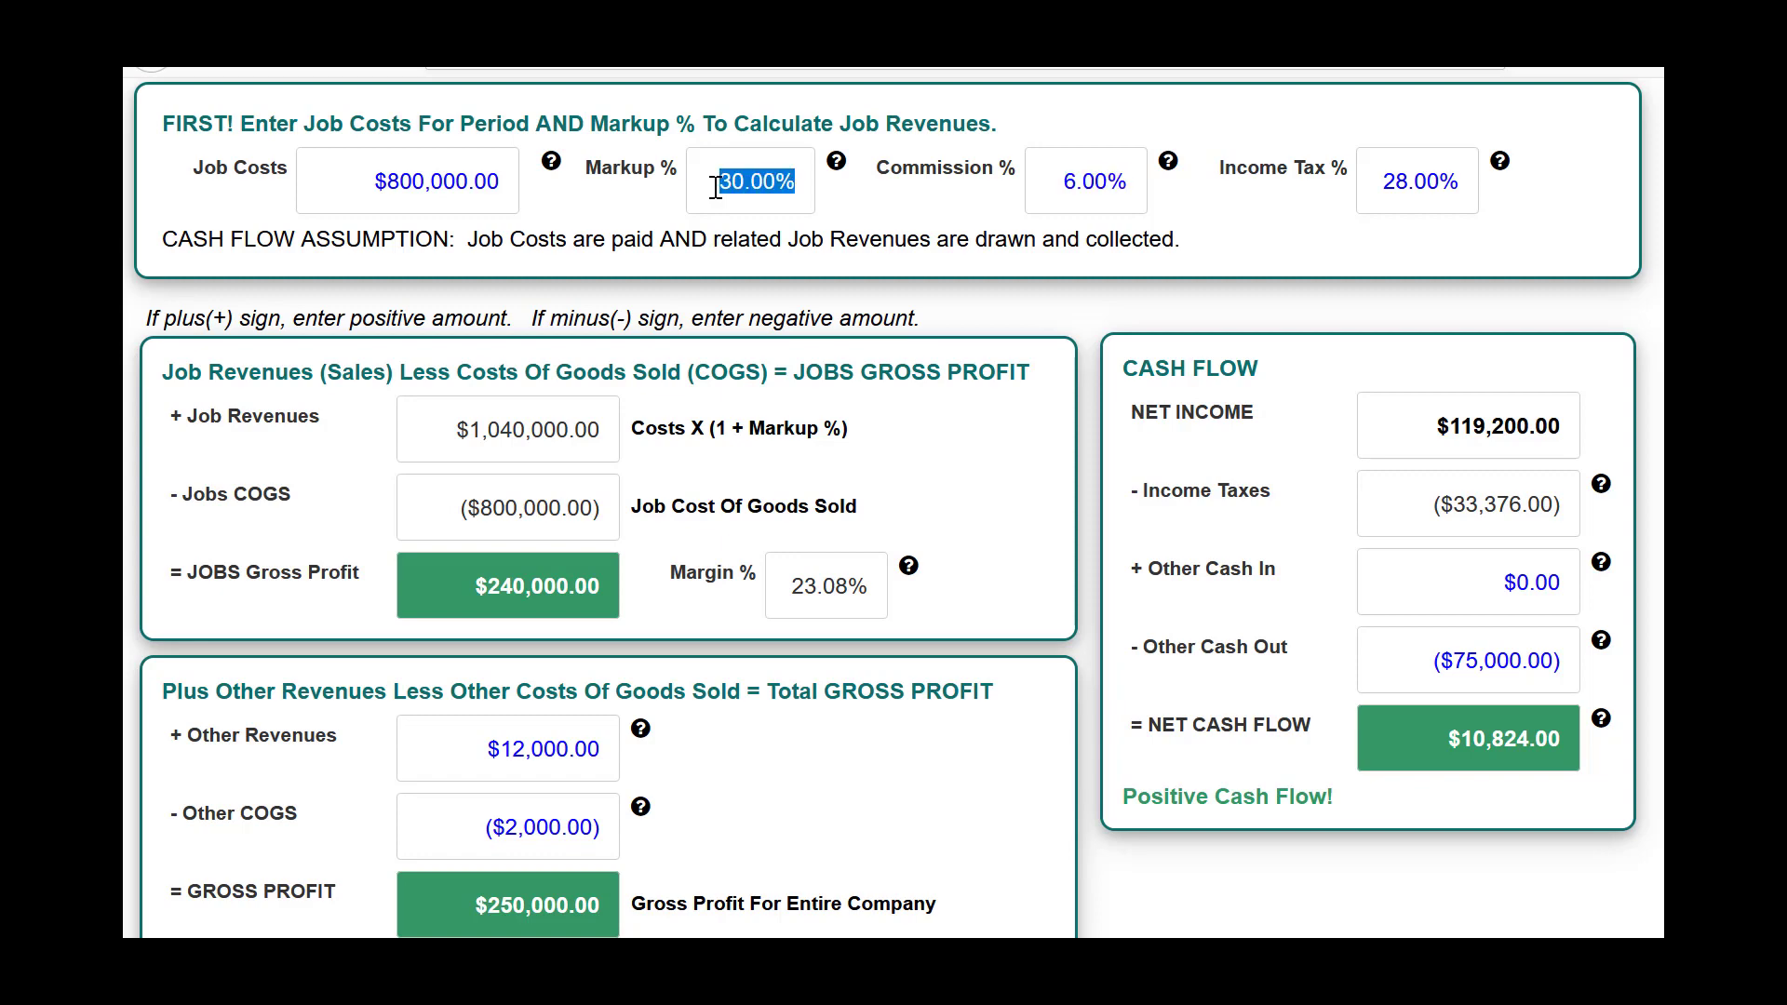
pyautogui.write('25')
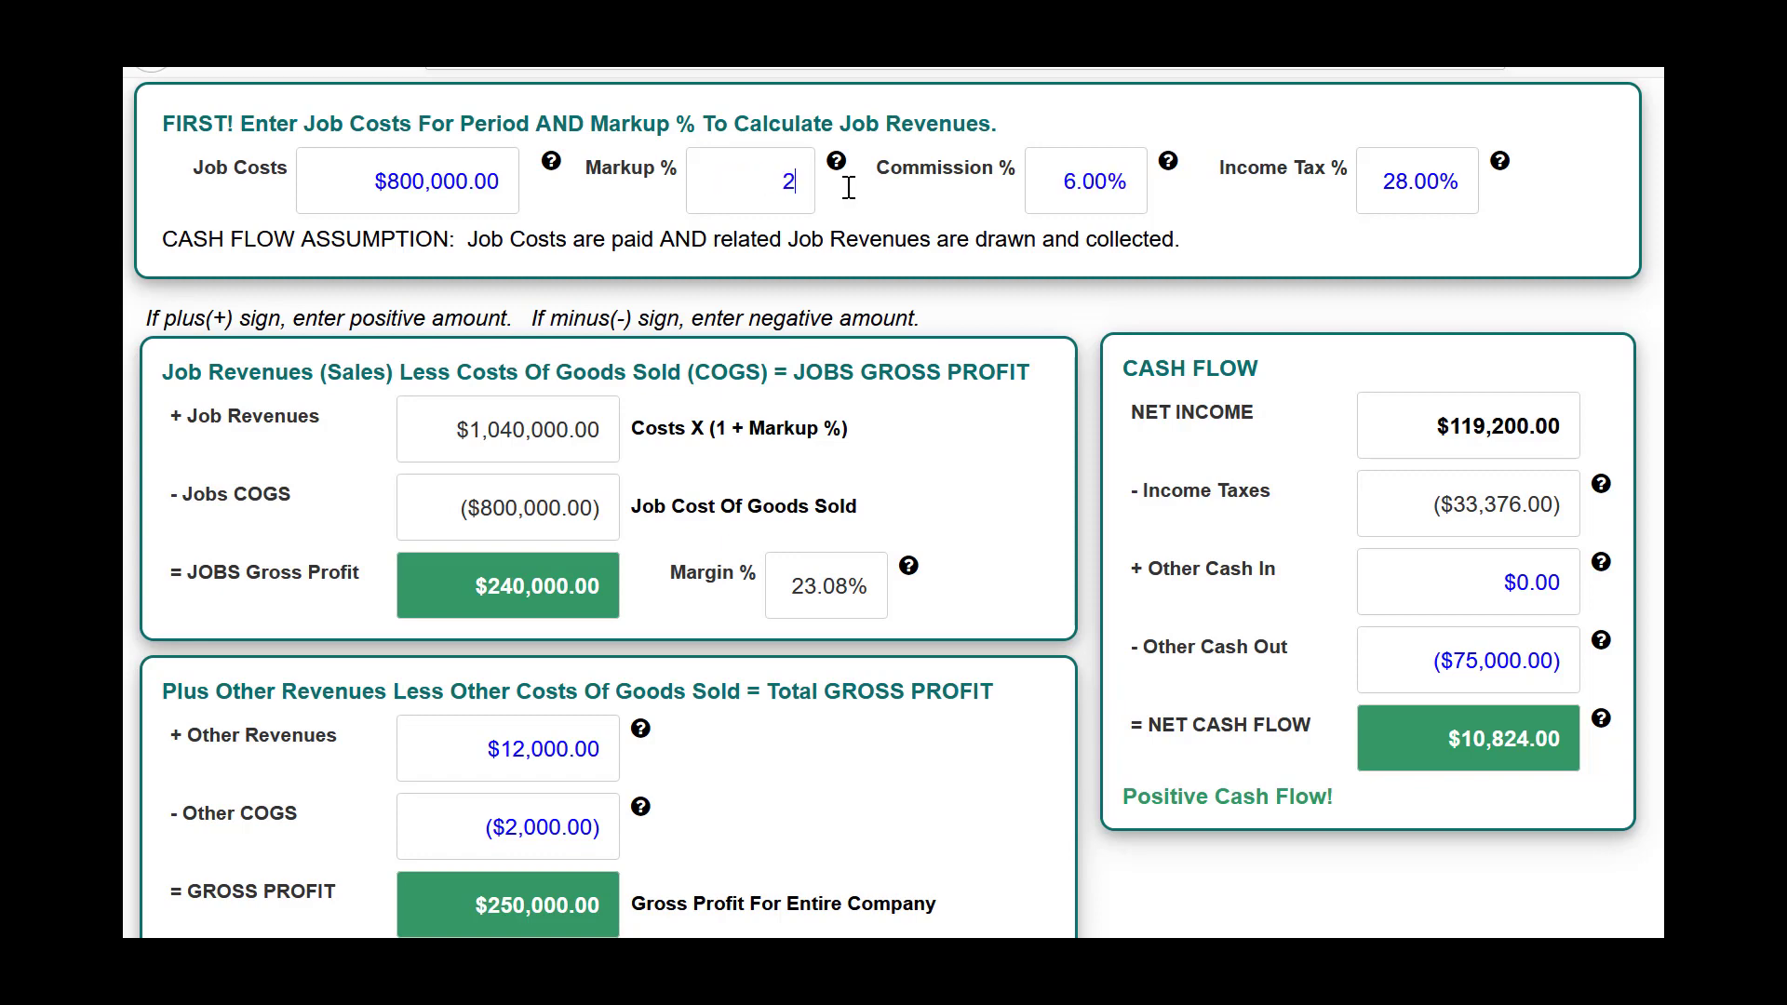
pyautogui.press('Tab')
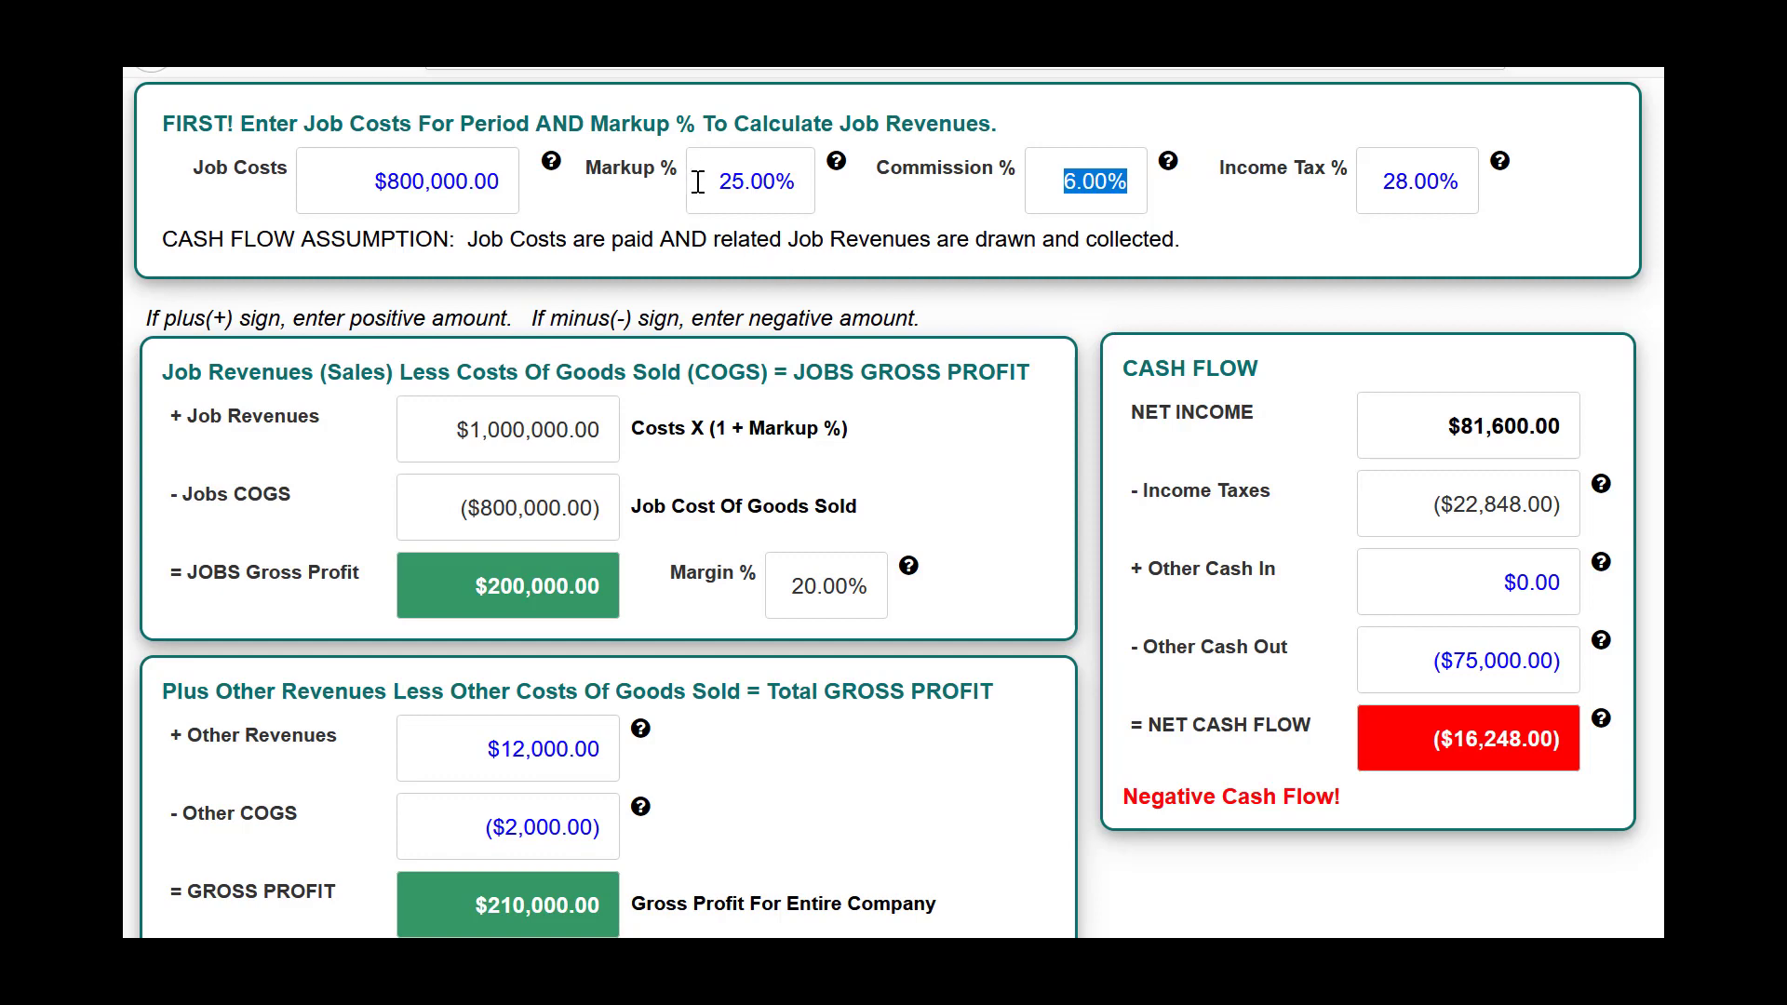
# Return the Markup % to 30 with Job Costs at 800000
pyautogui.click(727, 182)
pyautogui.doubleClick(726, 182)
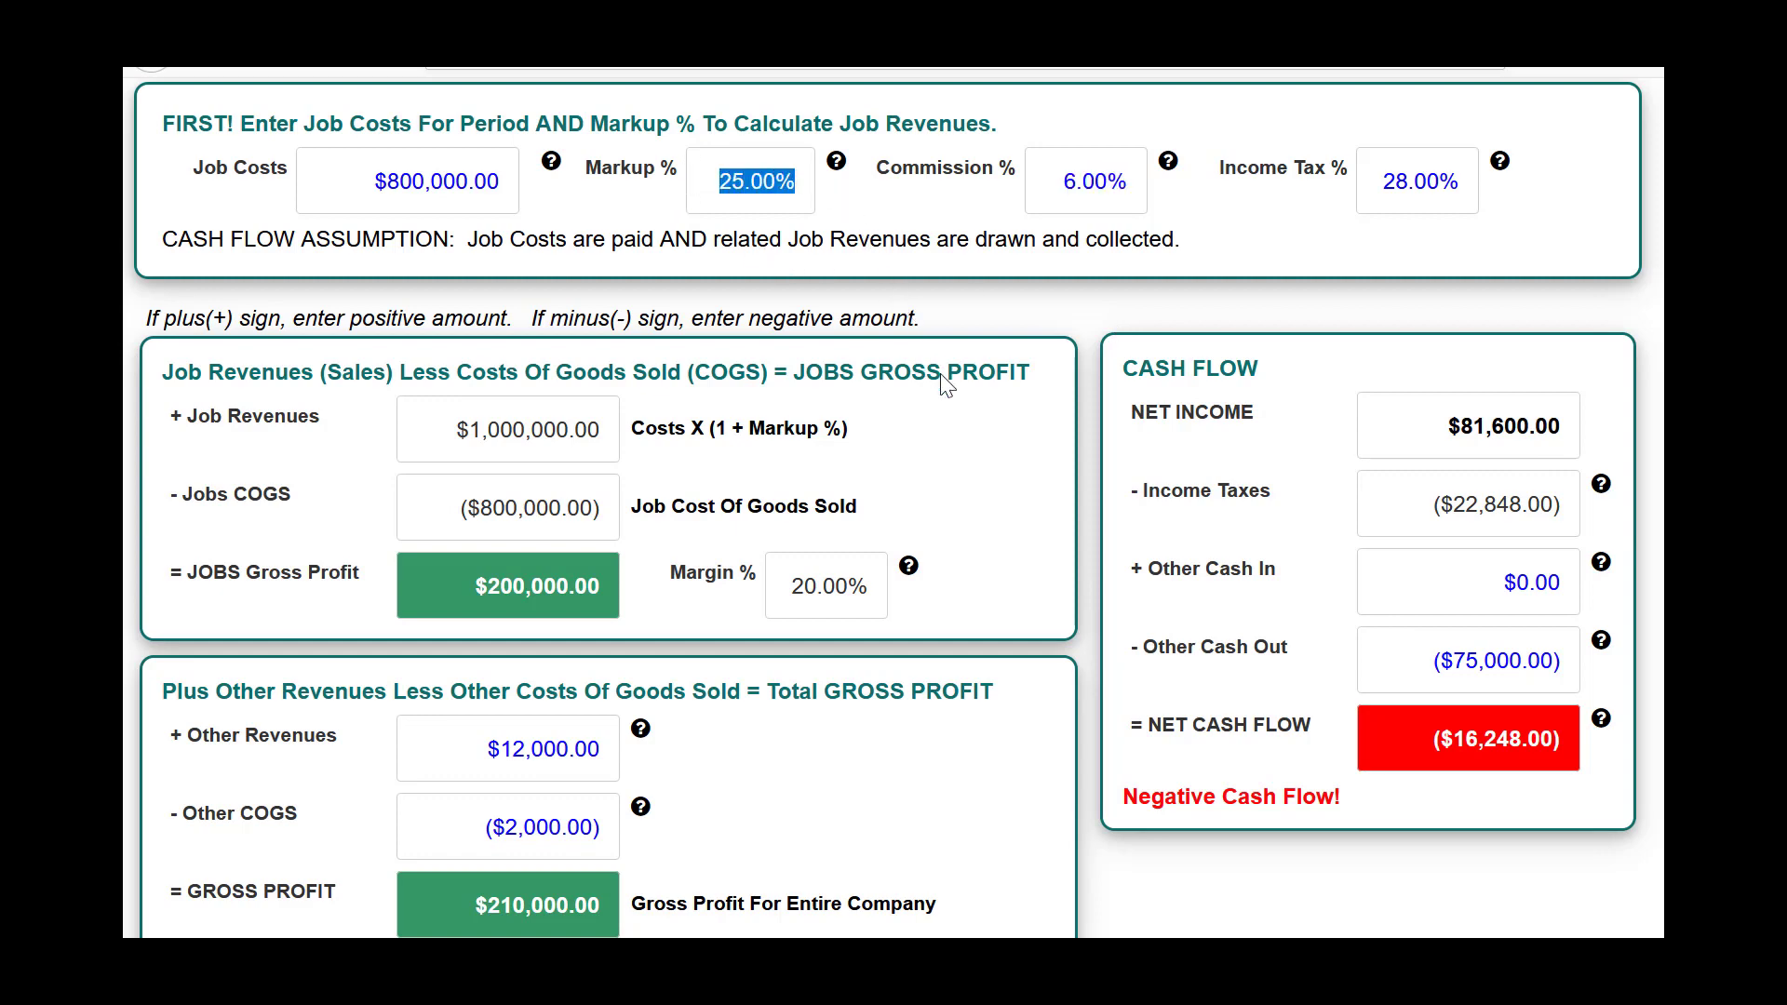
pyautogui.write('30')
pyautogui.press('Tab')
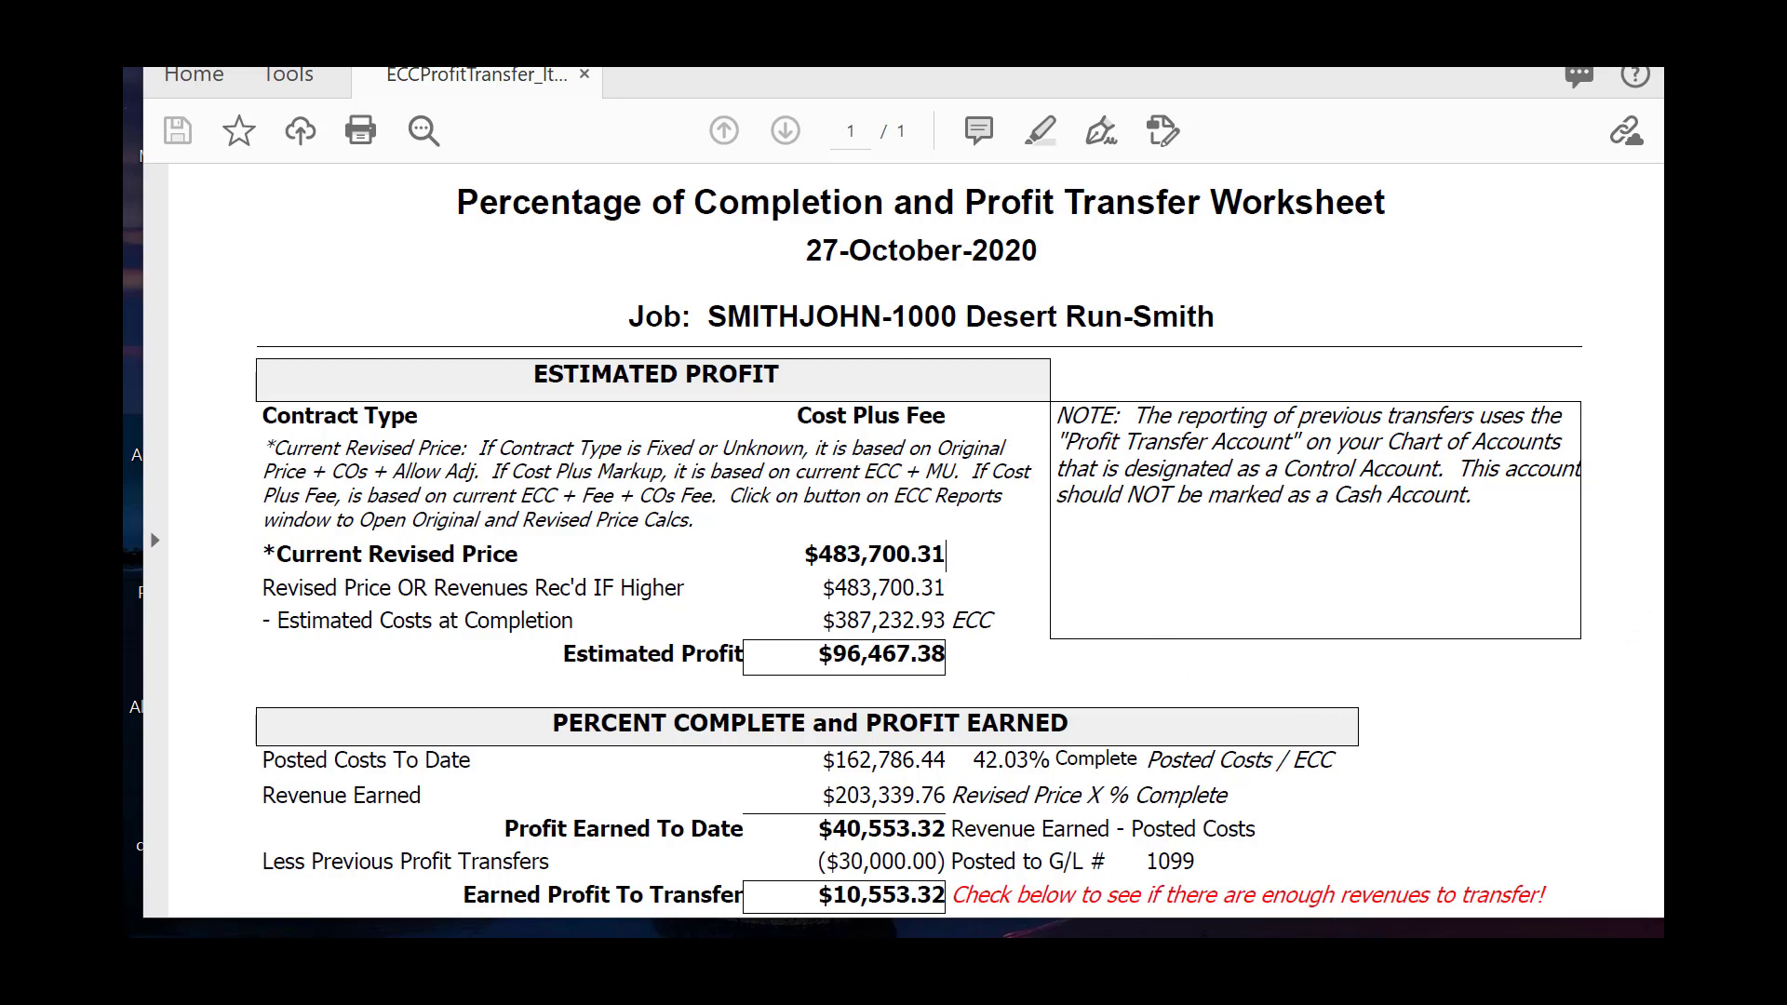
# Examine the Percentage of Completion and Profit Transfer Worksheet, covering estimated and earned profit, transfer instructions, cash over/short for completion, and additional expected revenues
pyautogui.scroll(-1, 919, 545)
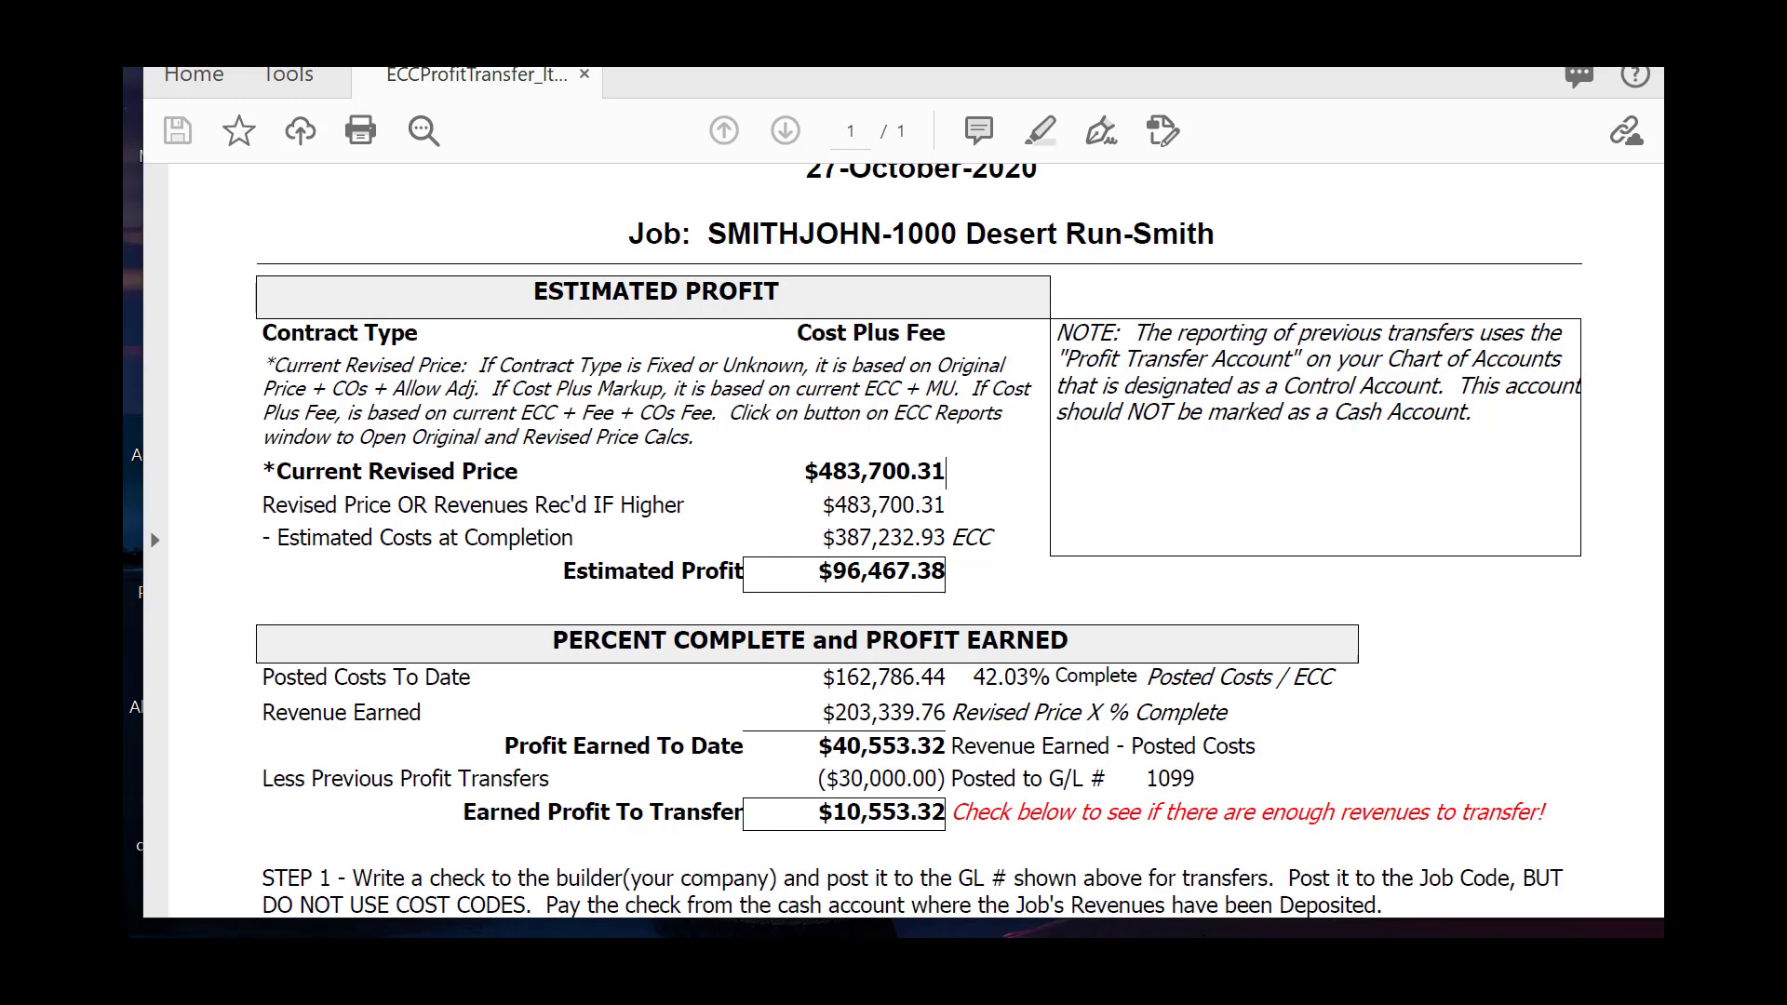
pyautogui.scroll(-3, 918, 540)
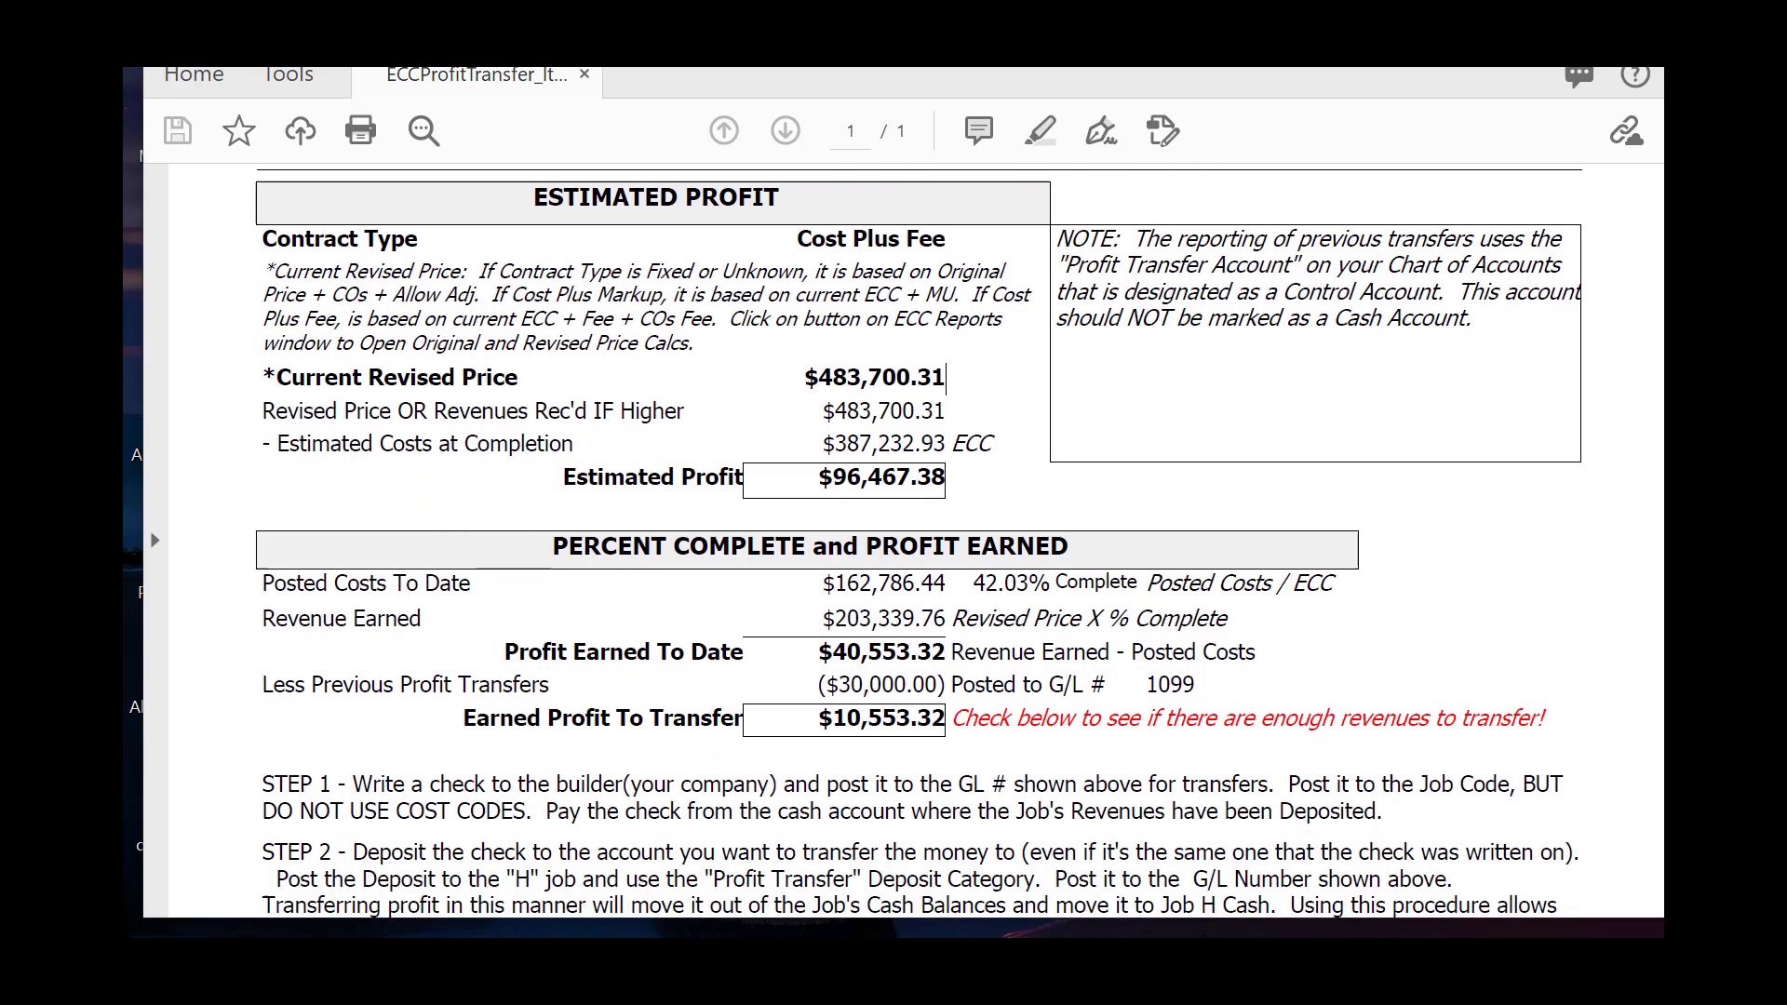
pyautogui.scroll(-3, 1465, 502)
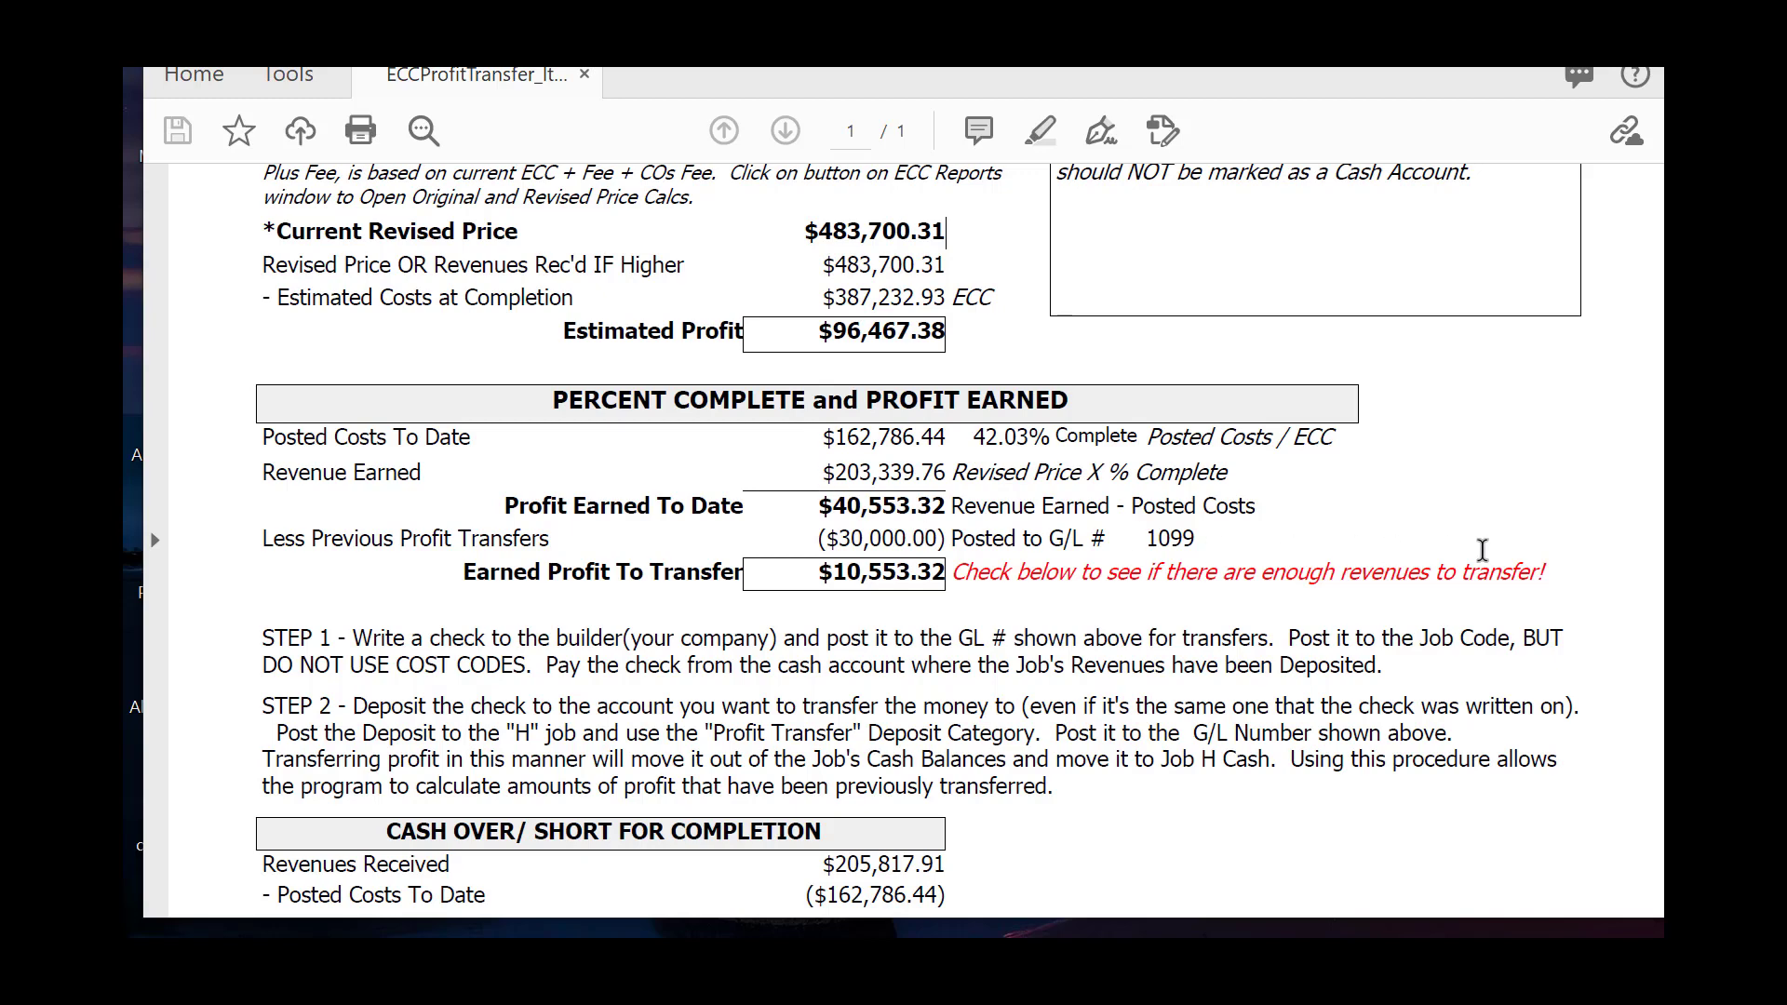
pyautogui.scroll(-3, 1661, 484)
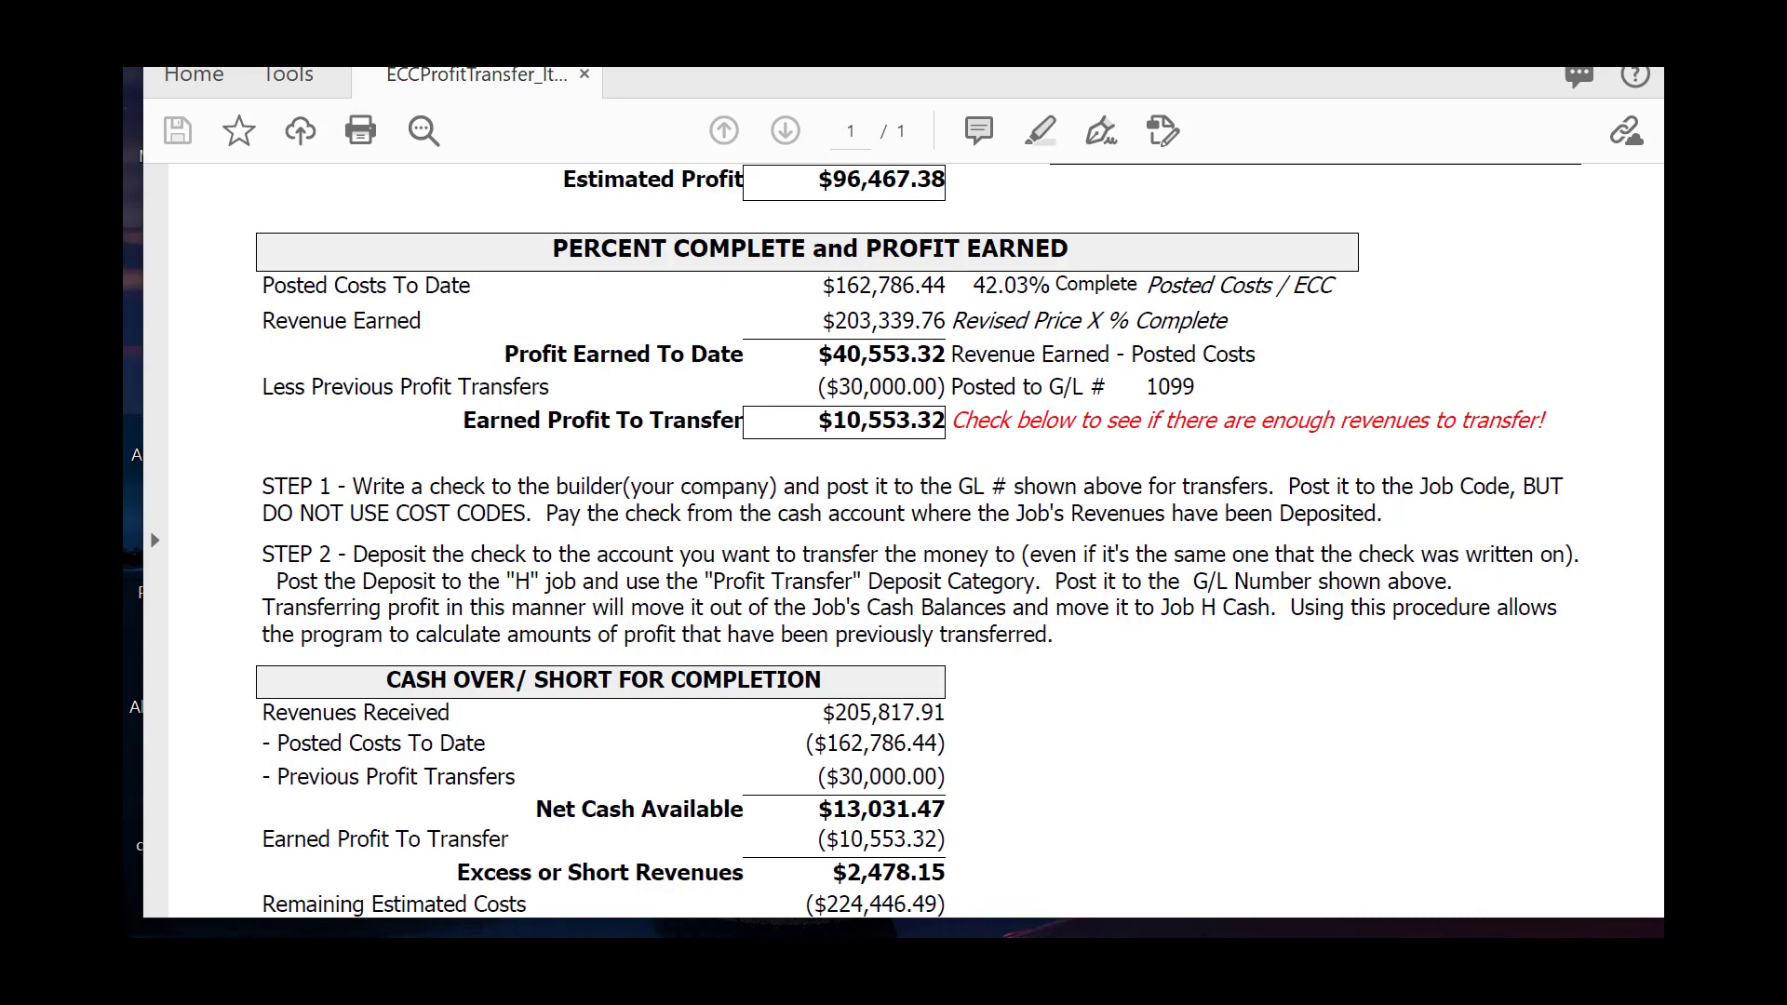
pyautogui.scroll(-1, 1094, 424)
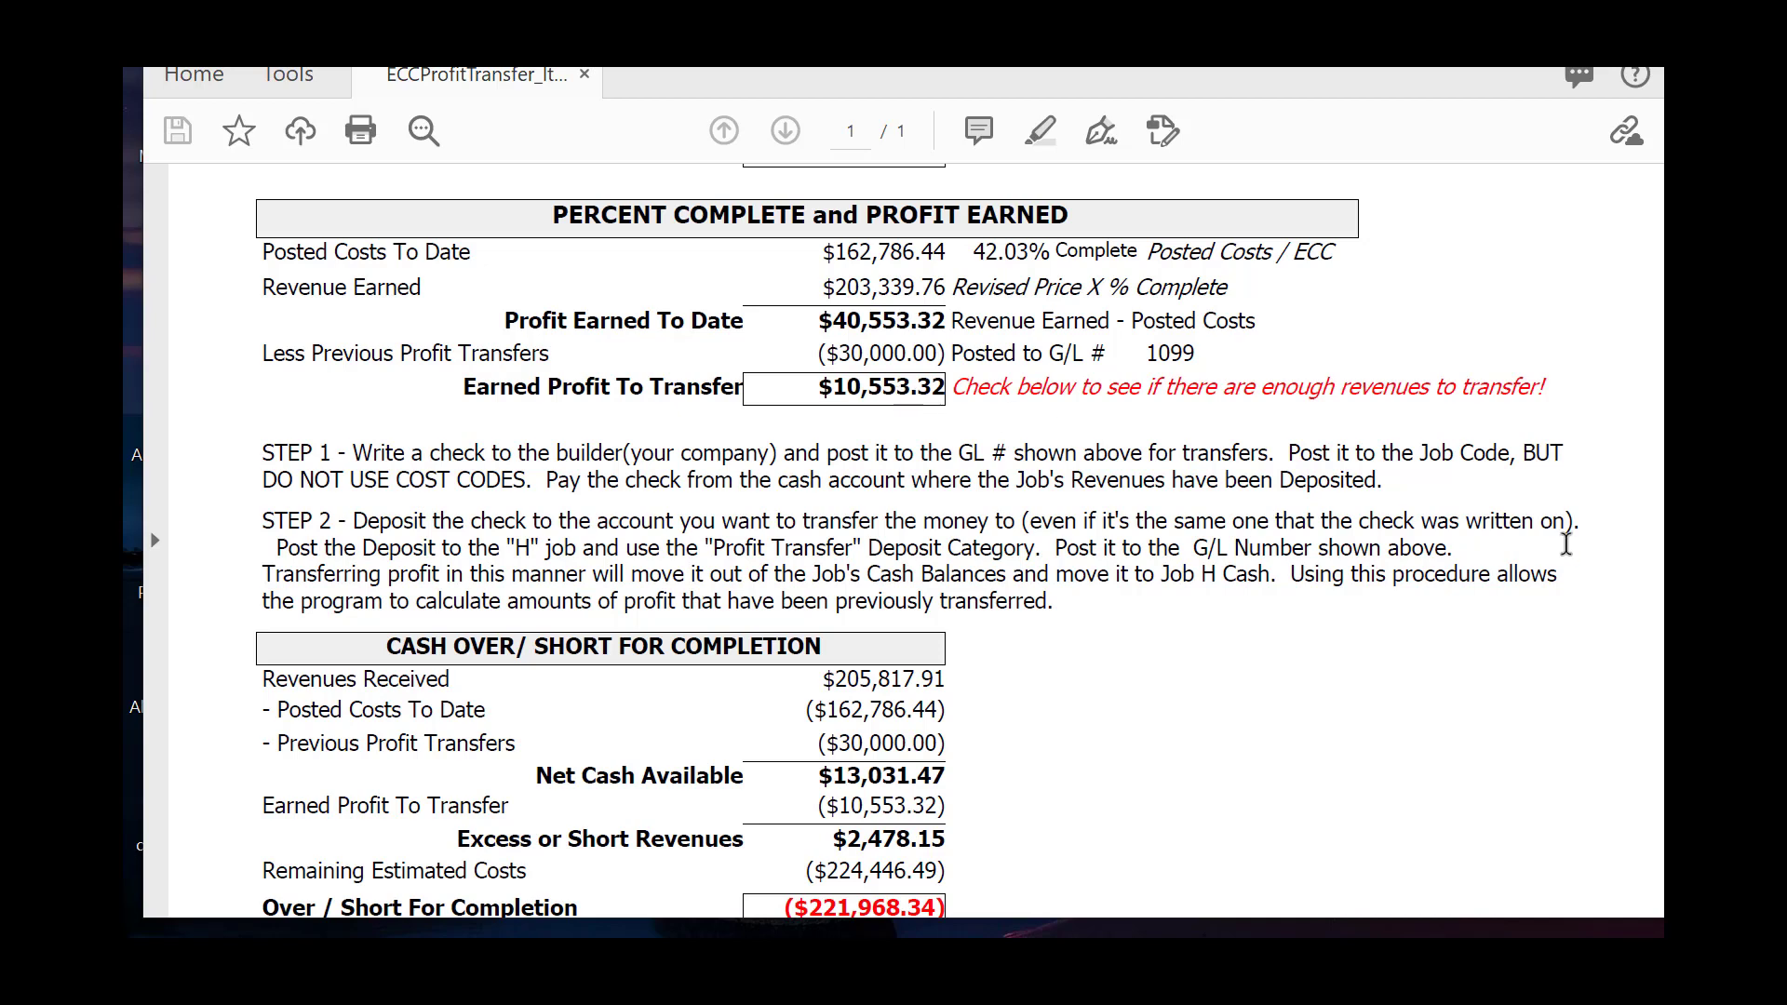
pyautogui.scroll(-3, 912, 540)
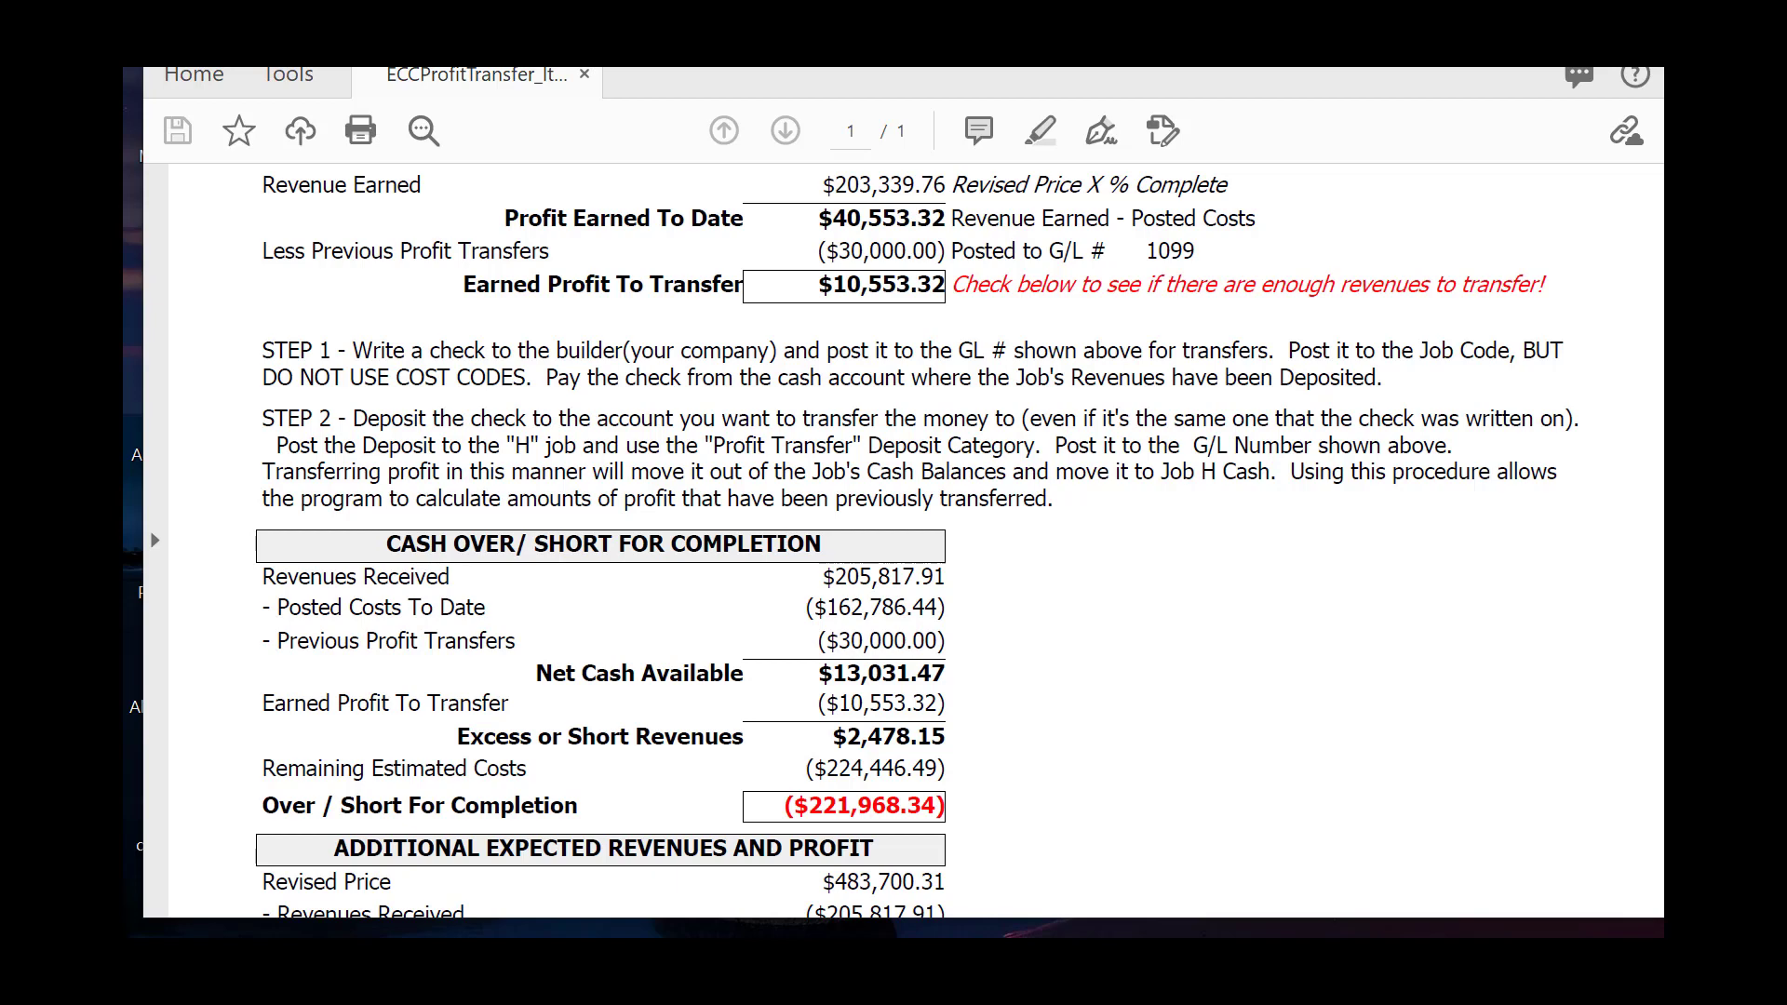
pyautogui.scroll(-3, 1661, 558)
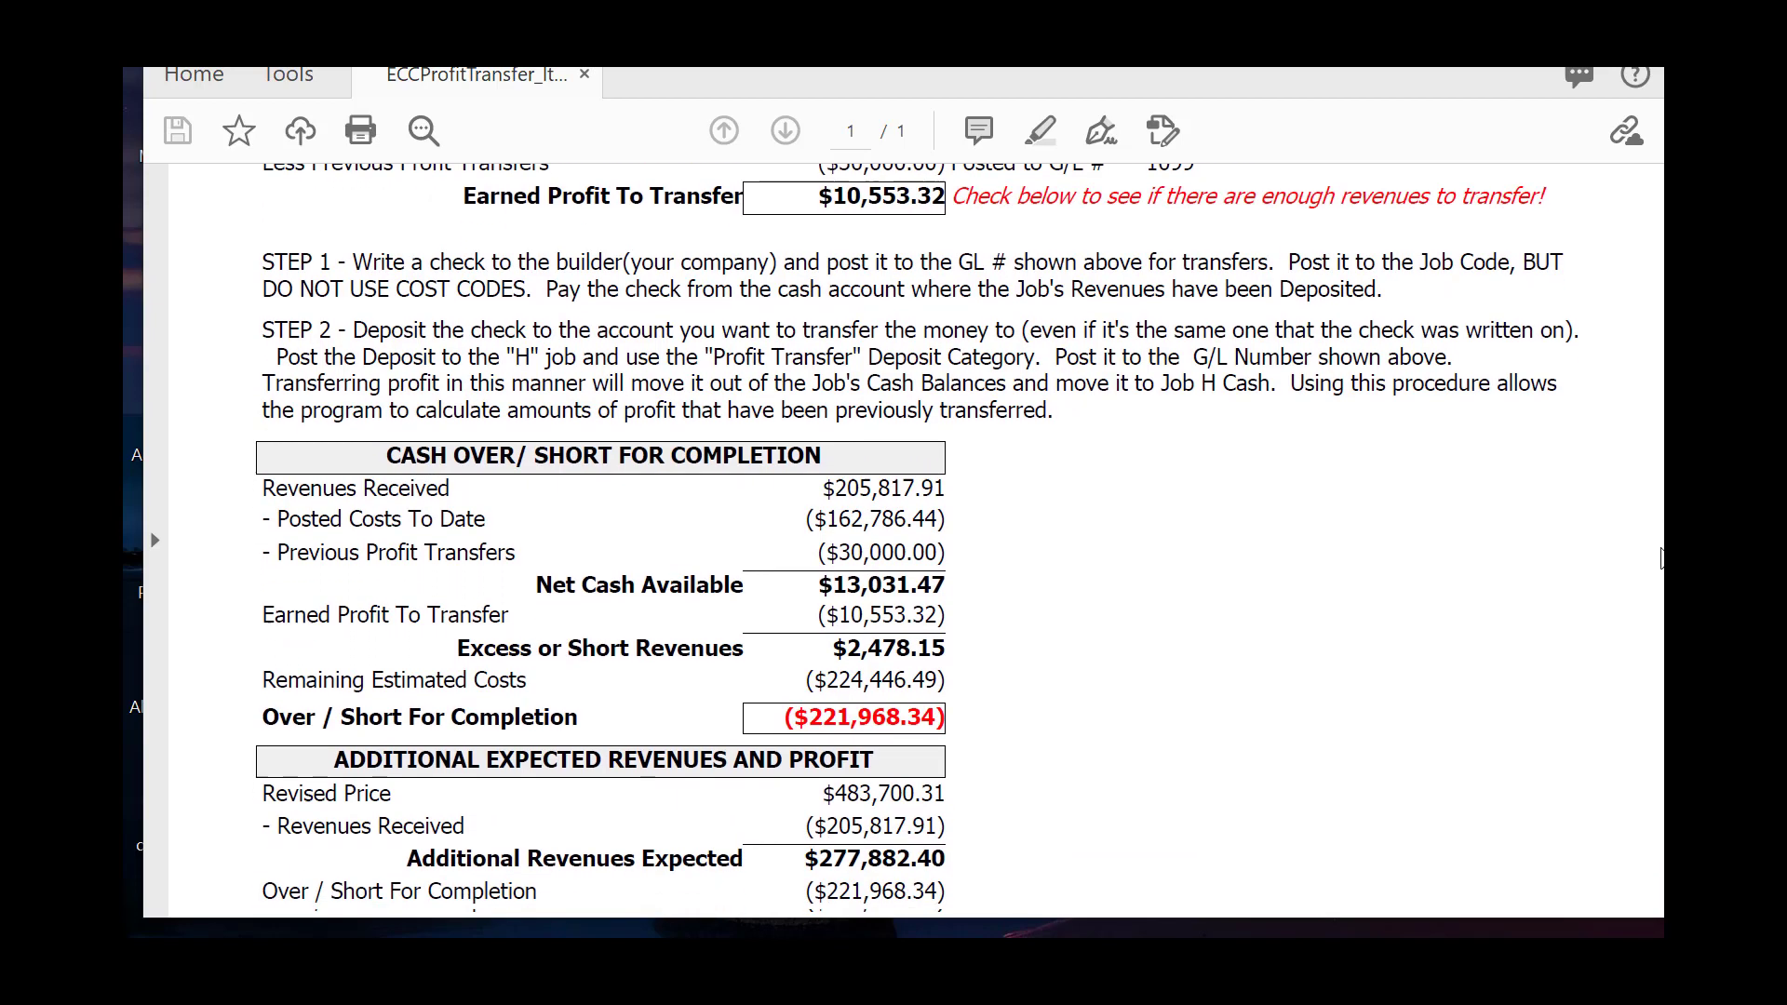
pyautogui.scroll(-5, 1662, 558)
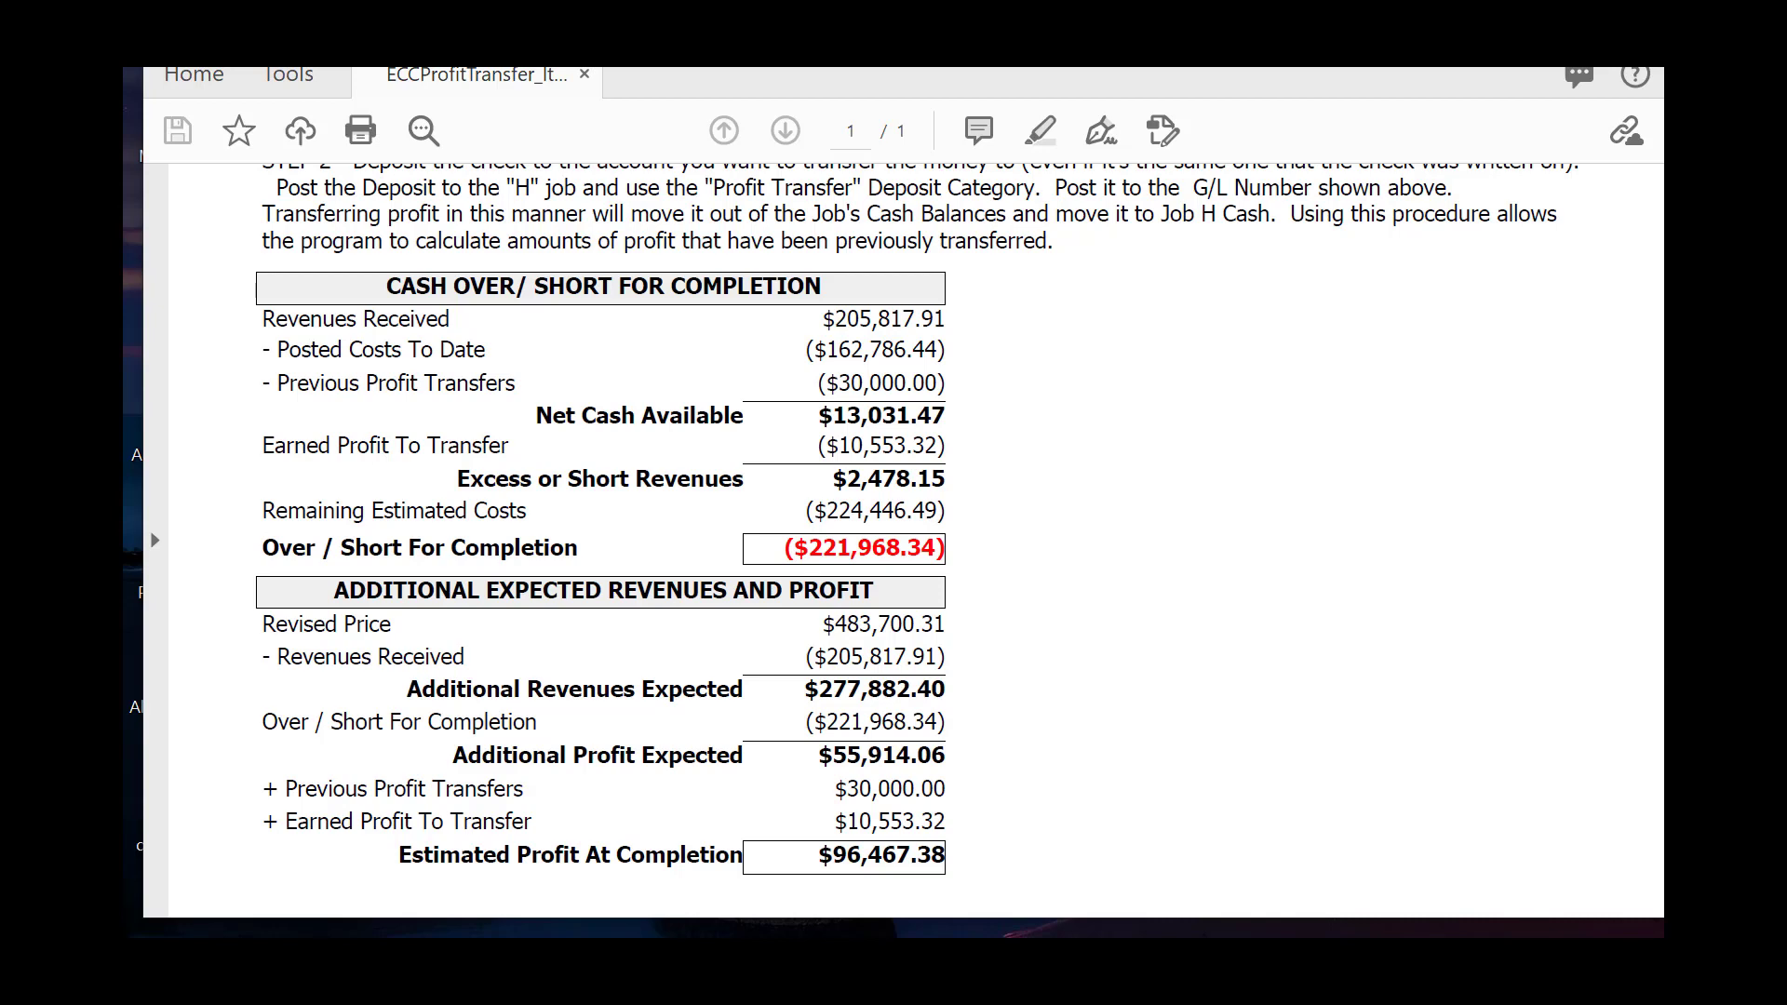
pyautogui.scroll(-3, 893, 539)
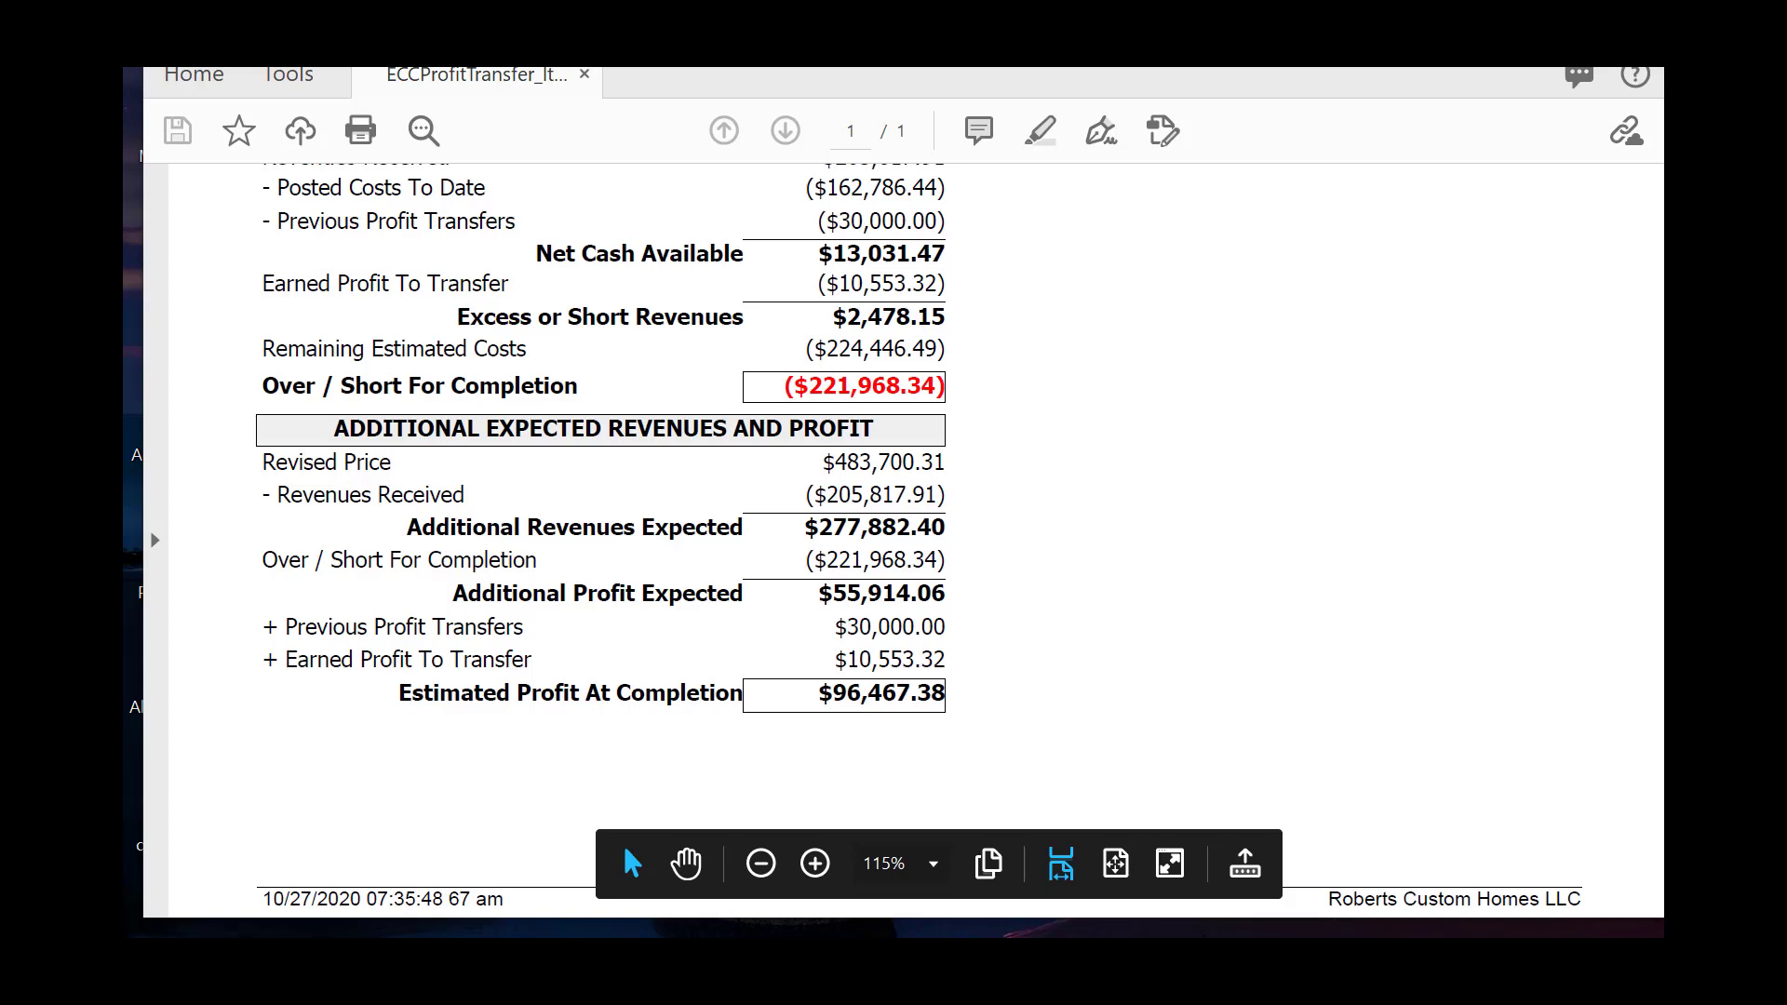
pyautogui.scroll(-2, 1219, 566)
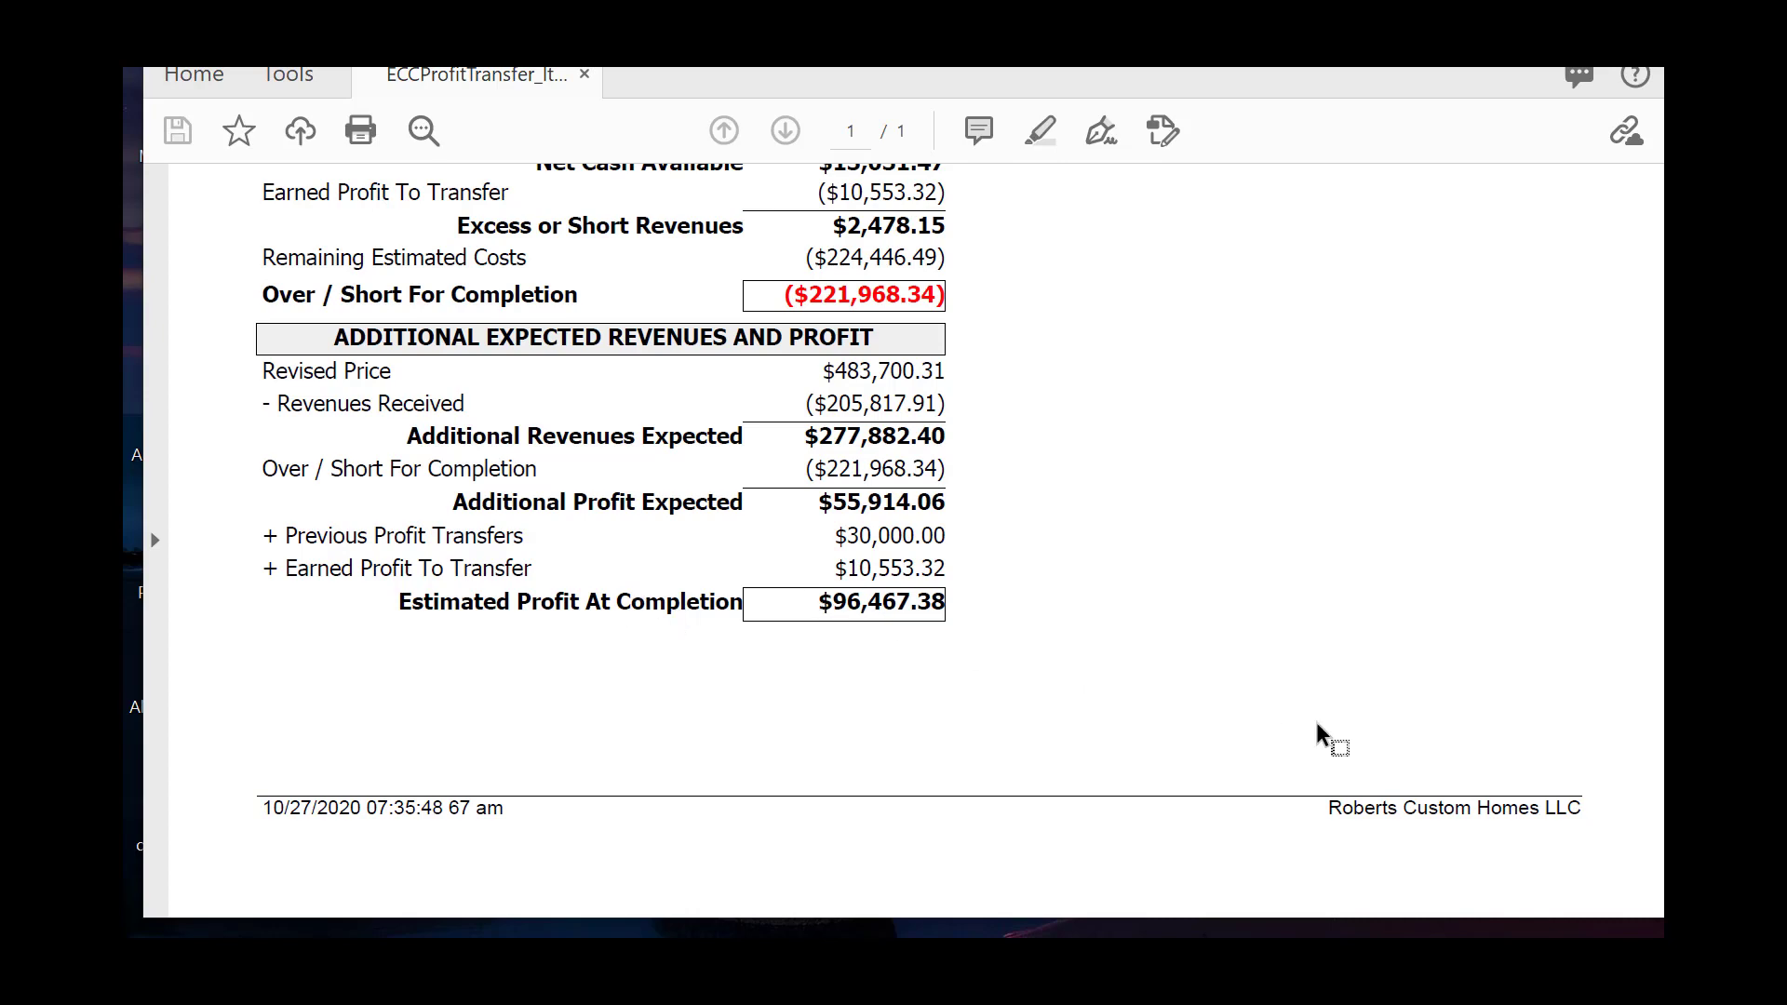
pyautogui.scroll(10, 919, 540)
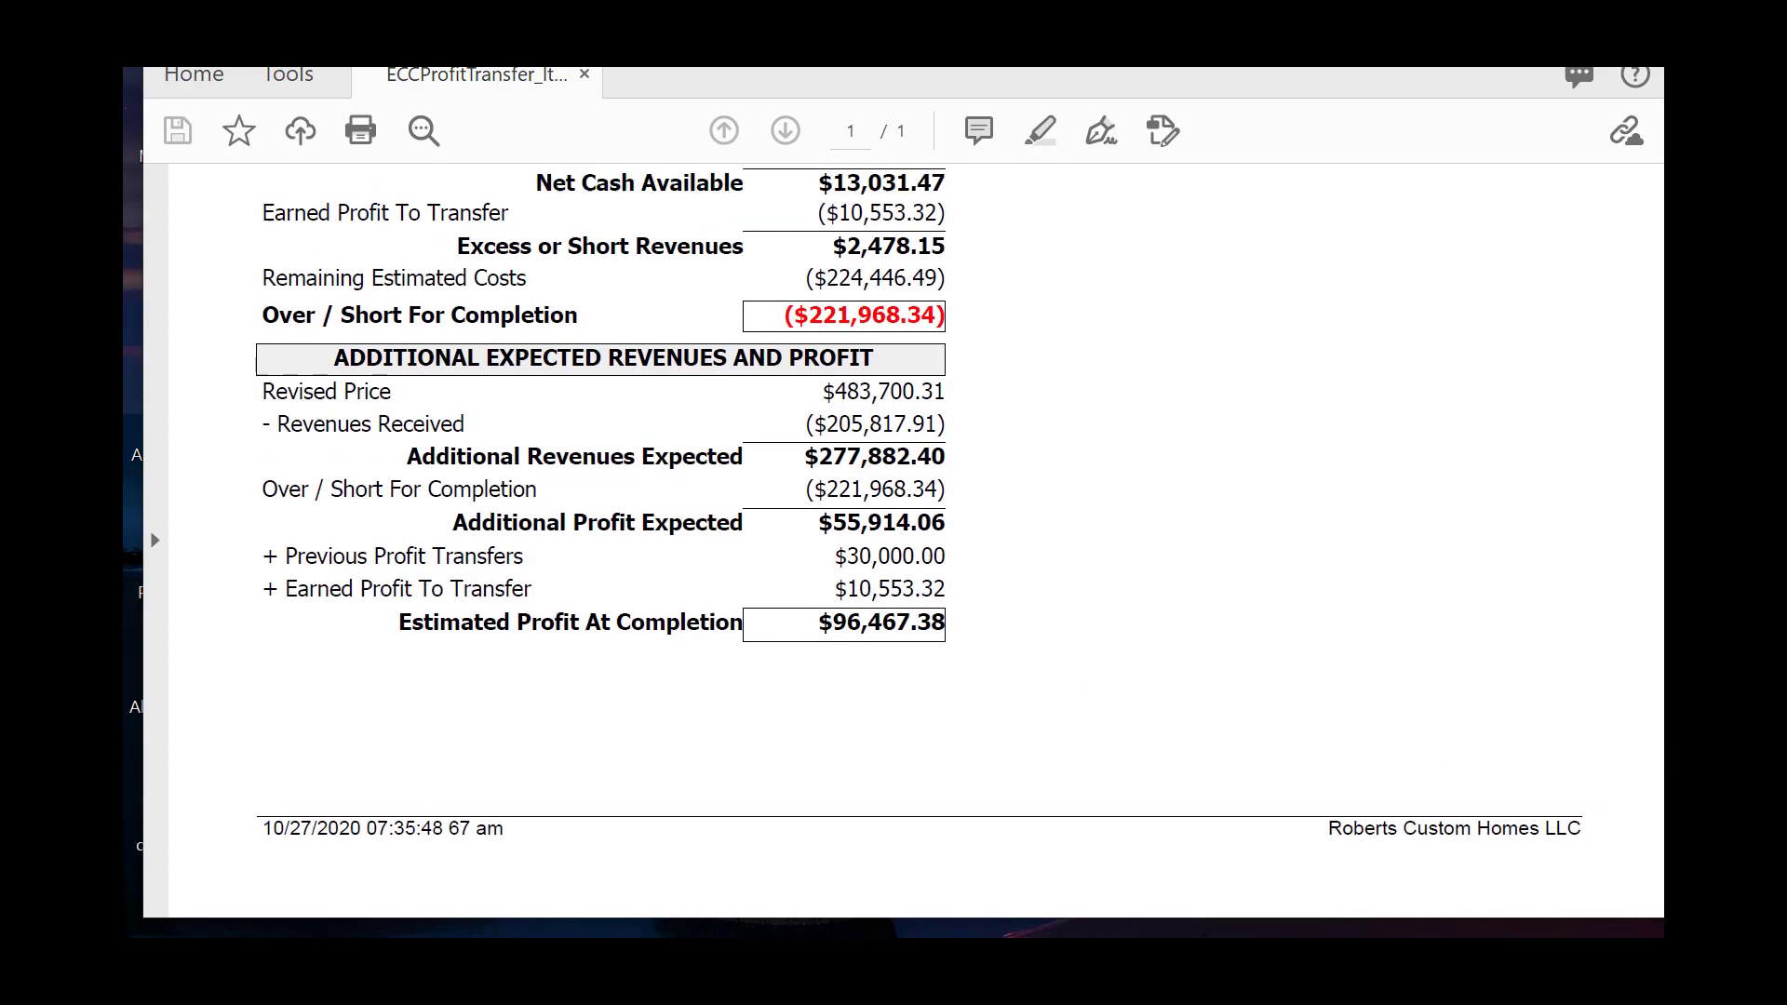
pyautogui.scroll(1, 1275, 426)
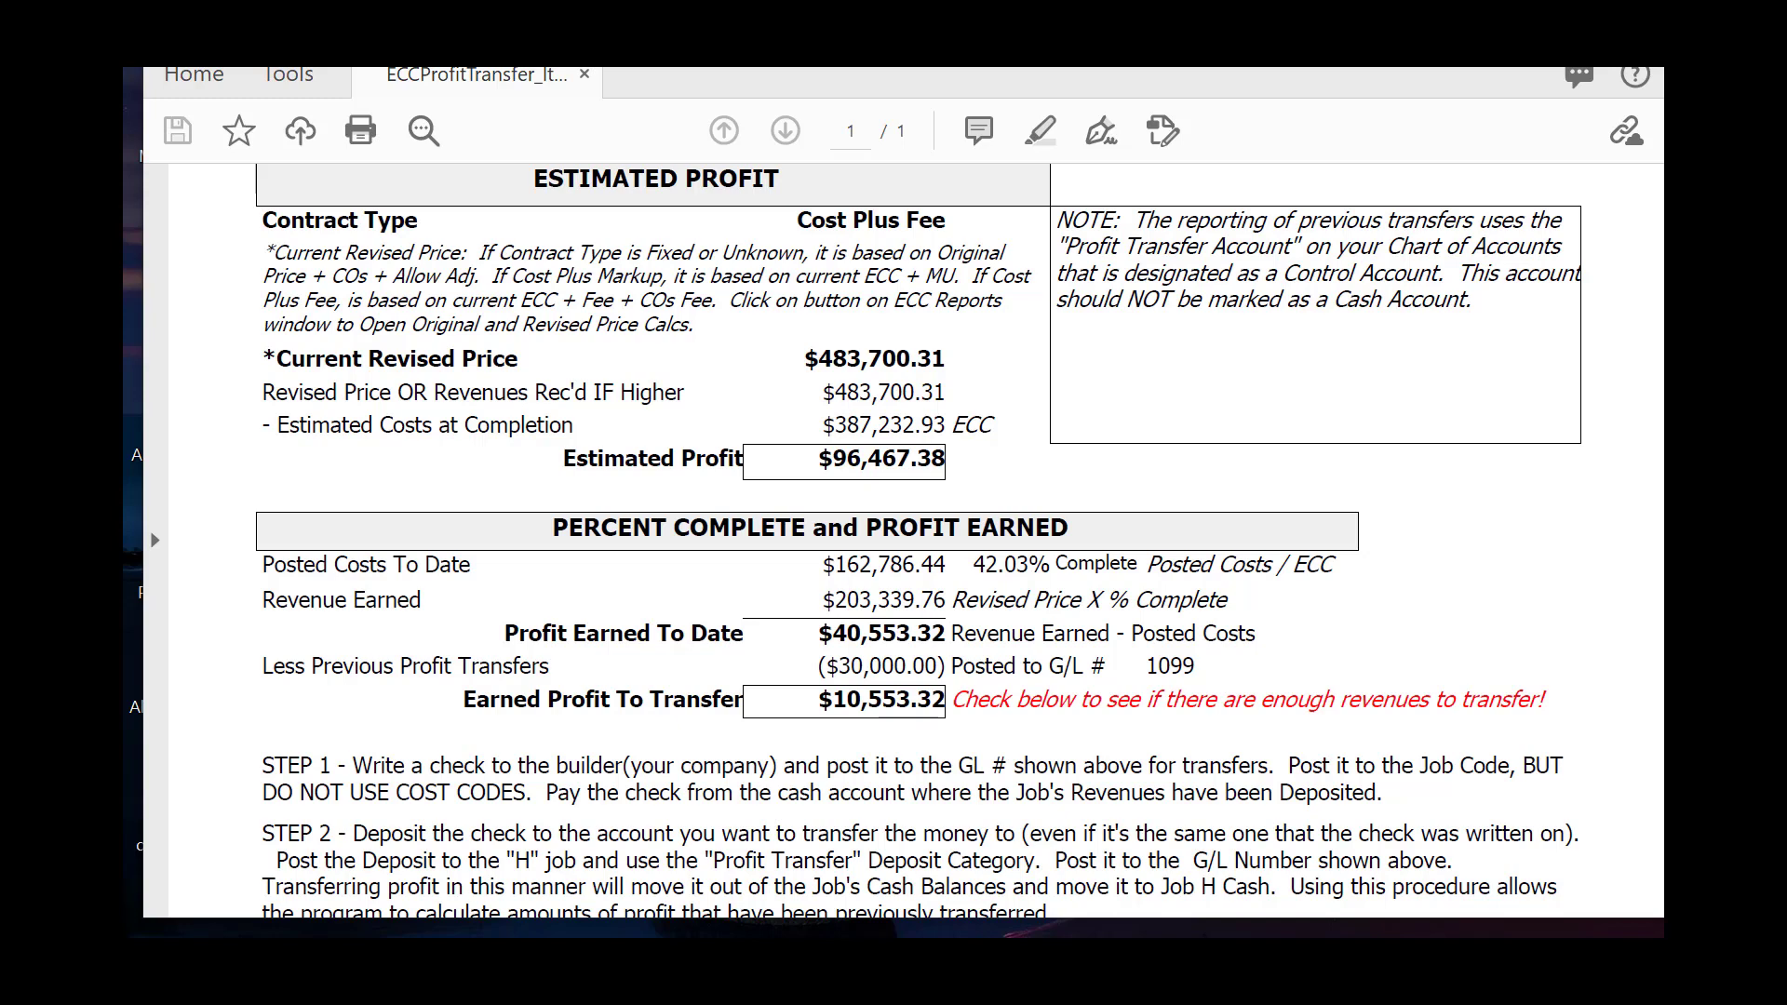
pyautogui.scroll(3, 1649, 433)
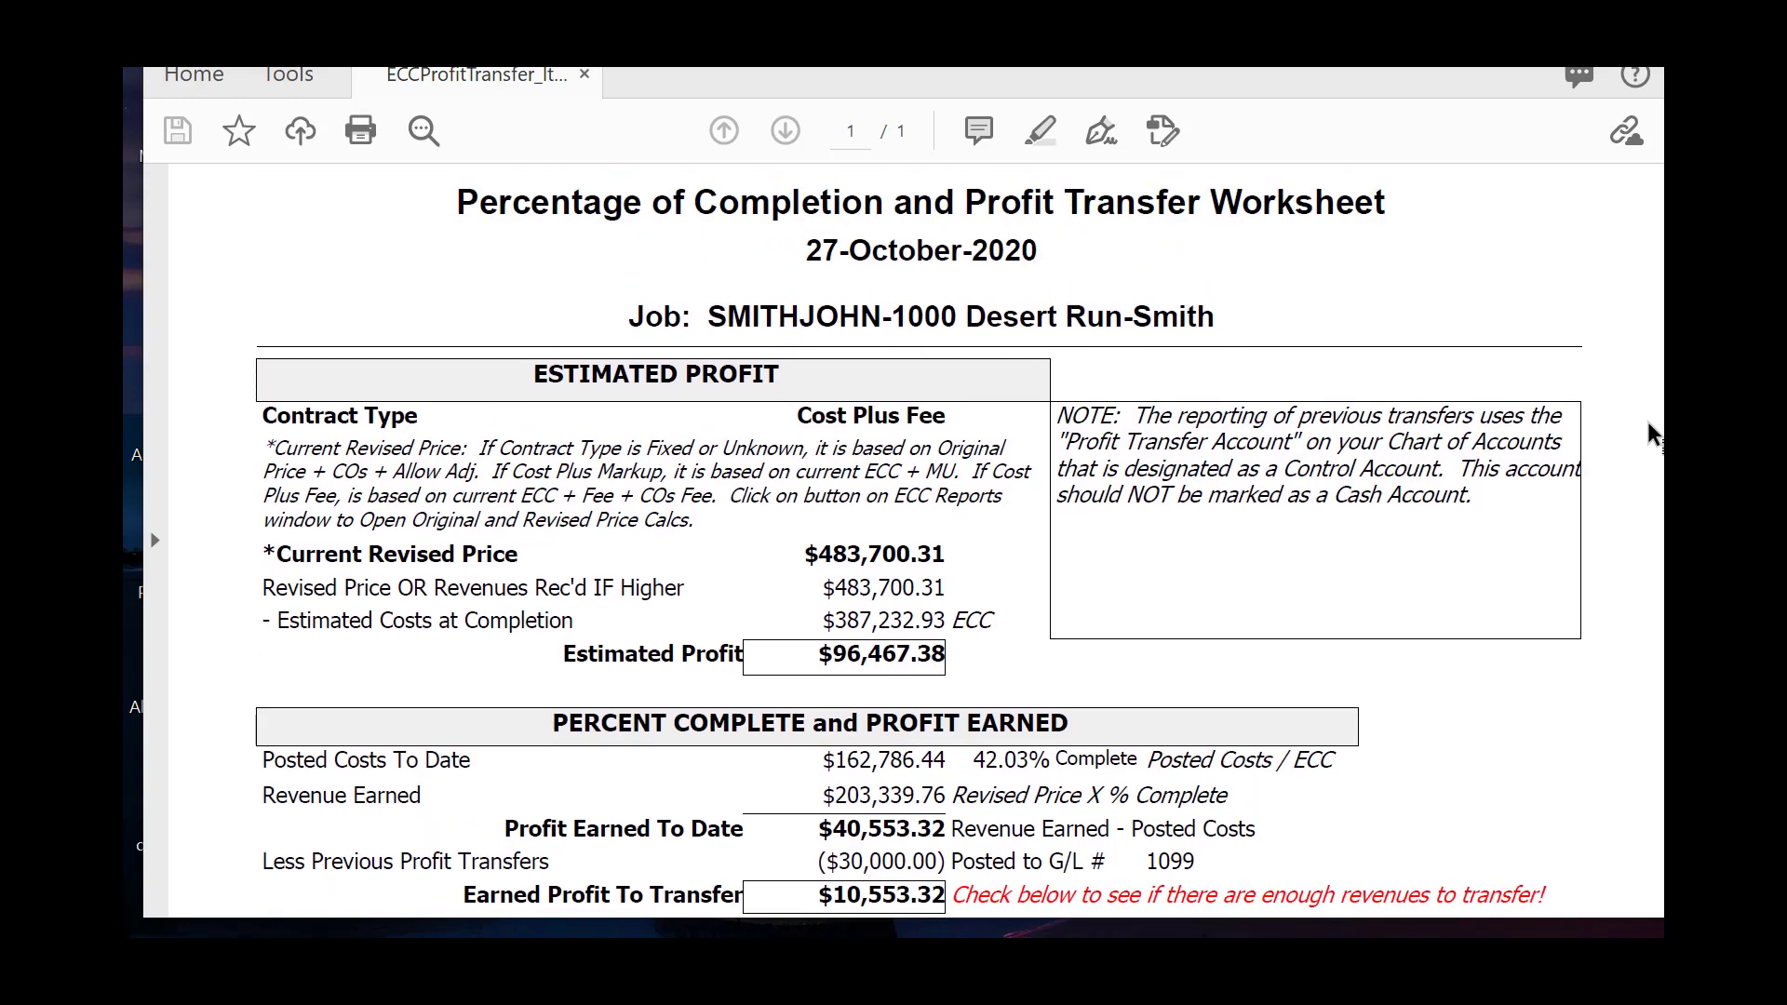